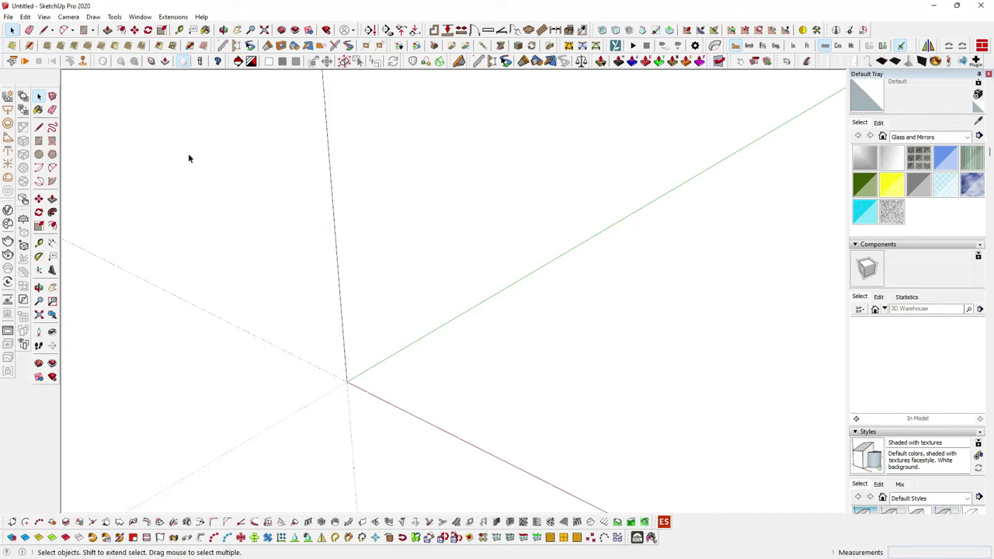
Draw a 600 × 600 mm rectangle anchored at the model origin.
click(41, 141)
click(41, 140)
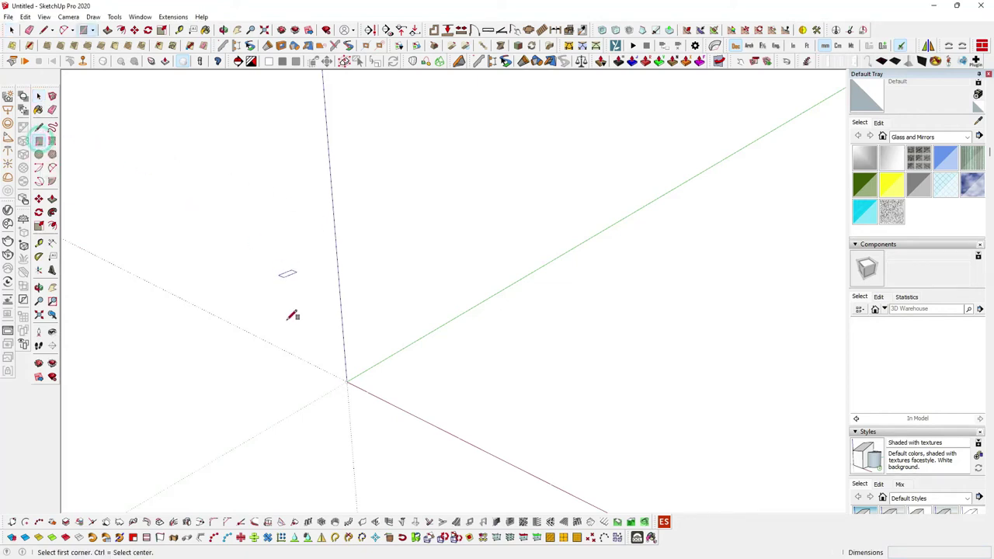
click(347, 381)
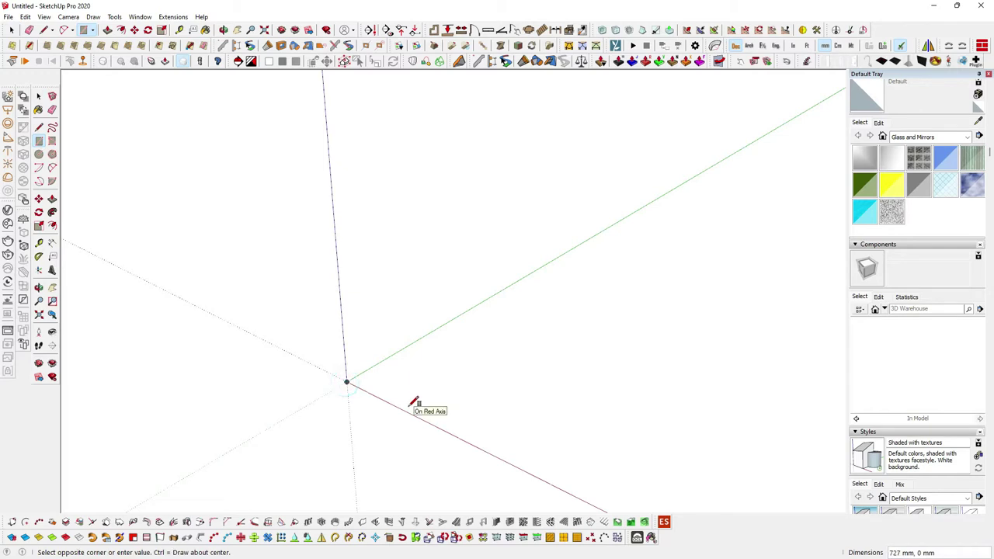
text(600,600)
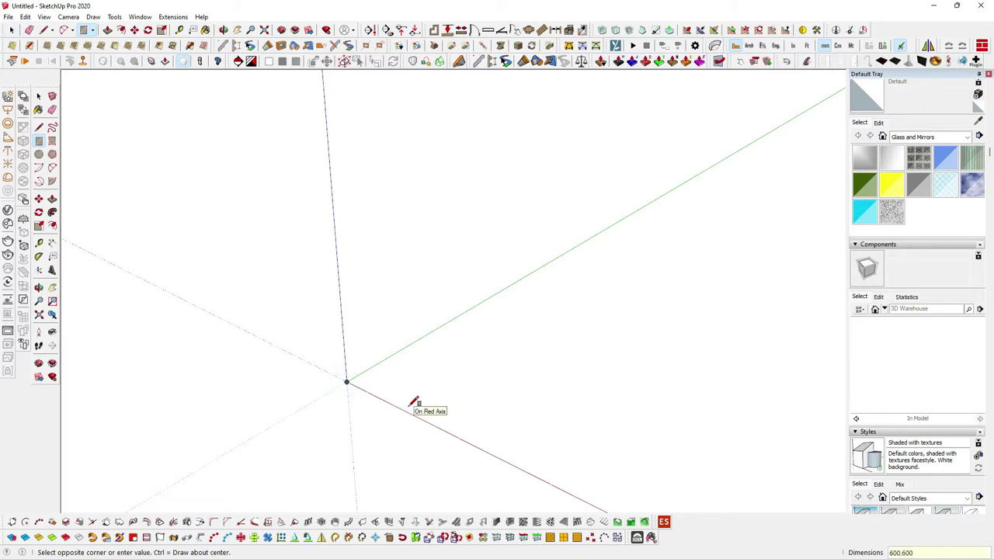
key(Return)
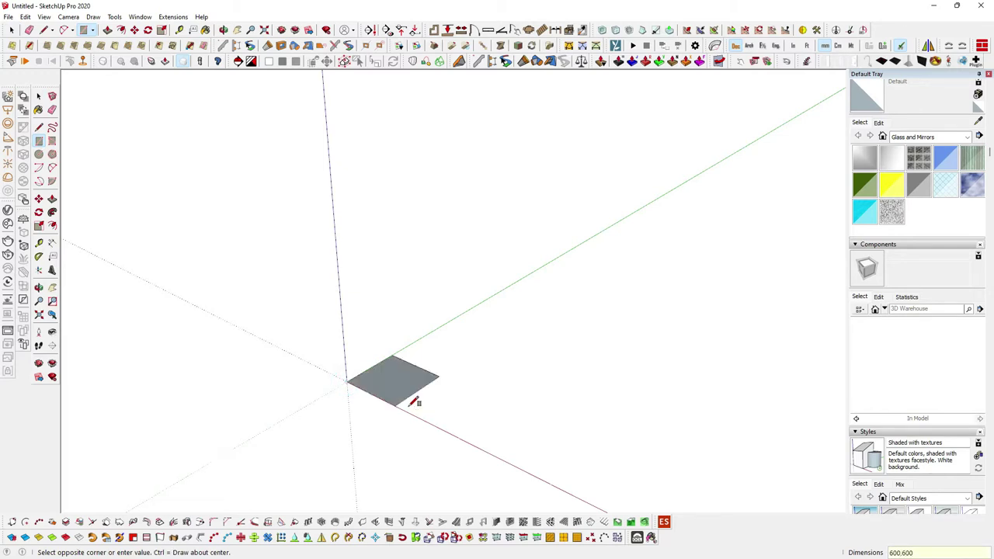
scroll(409, 396, up, 2)
scroll(412, 398, up, 1)
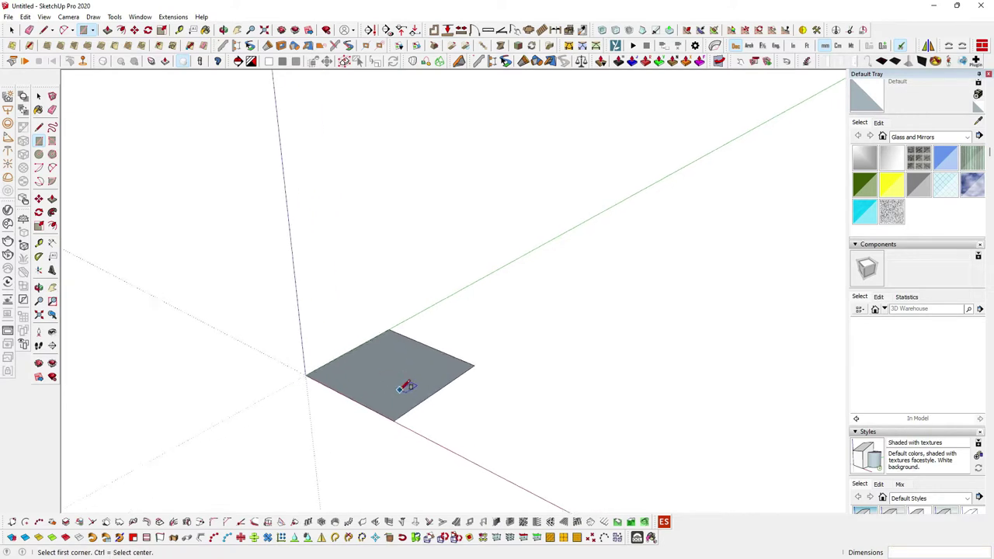
scroll(414, 400, up, 1)
scroll(418, 404, up, 1)
Push/Pull the square up 18 mm into a slab and select it.
key(p)
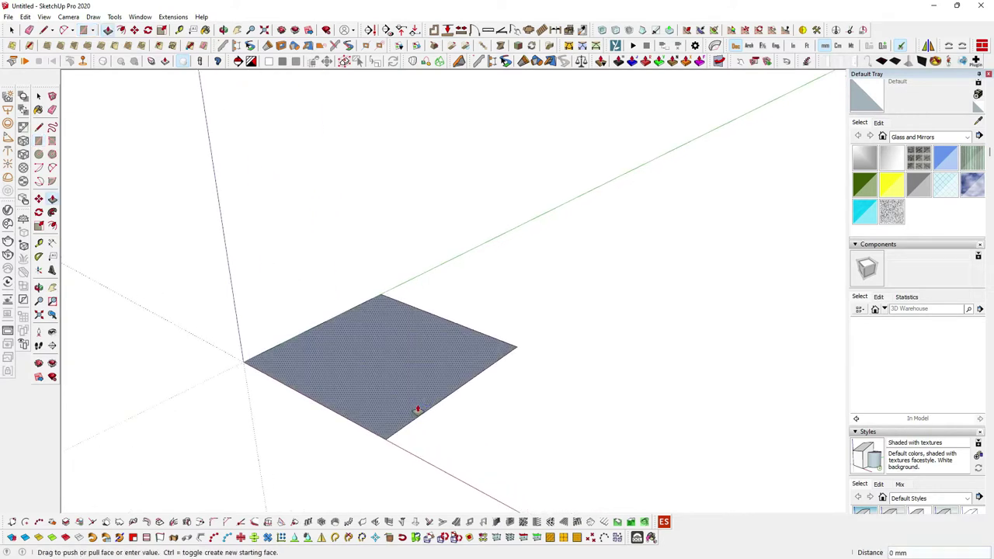
click(417, 409)
scroll(418, 404, down, 1)
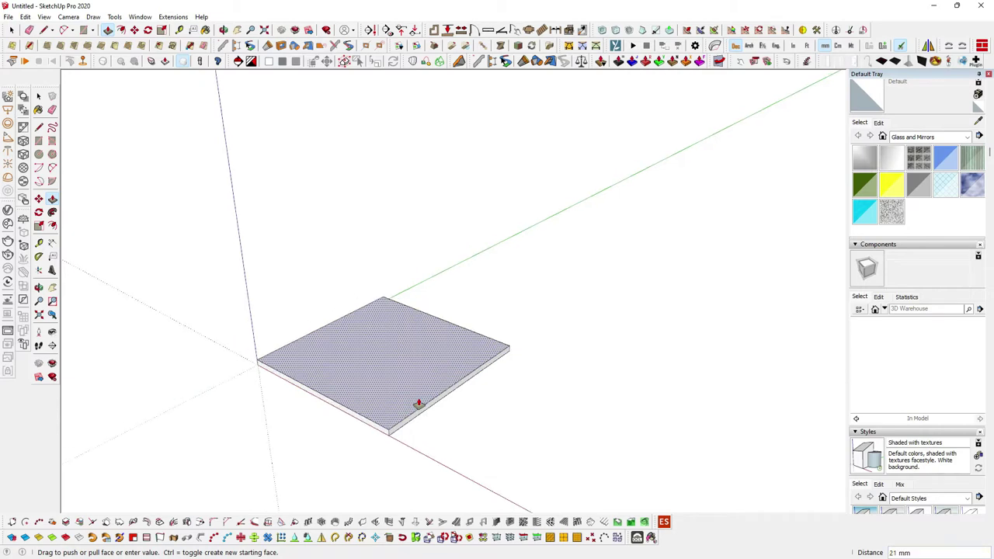
text(1)
key(Return)
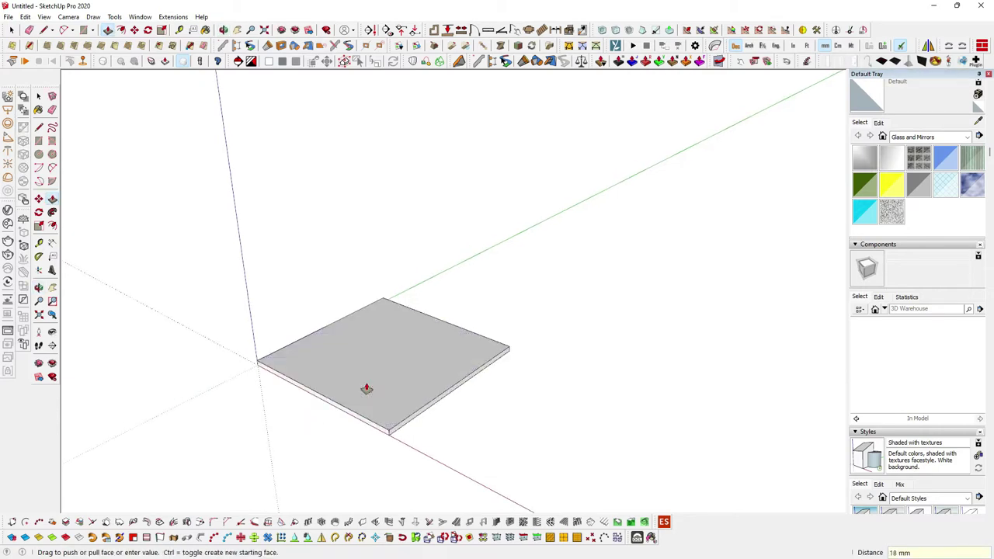
key(space)
double_click(395, 385)
click(396, 385)
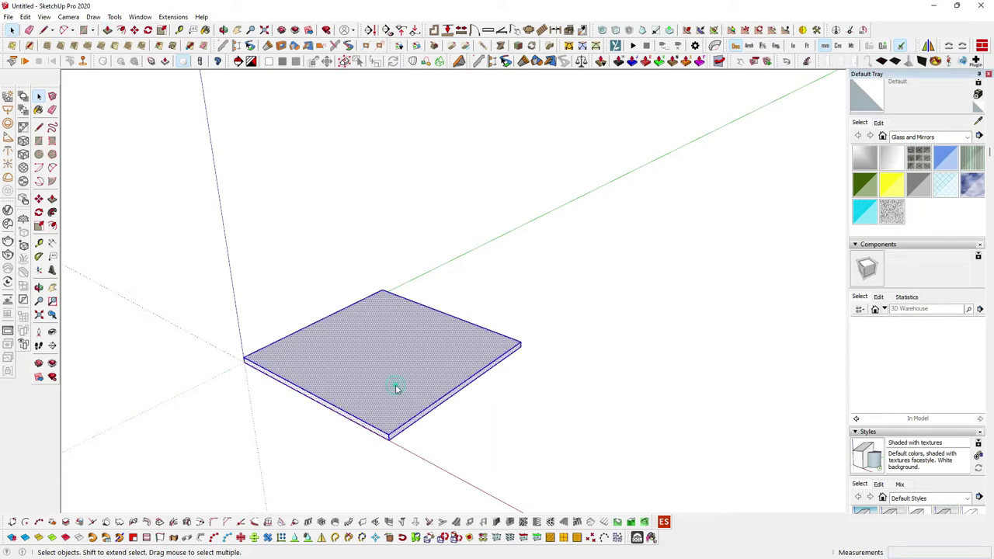
Group the slab and place two Tape Measure guides along its edge.
right_click(395, 385)
click(435, 111)
middle_drag(450, 106, 421, 322)
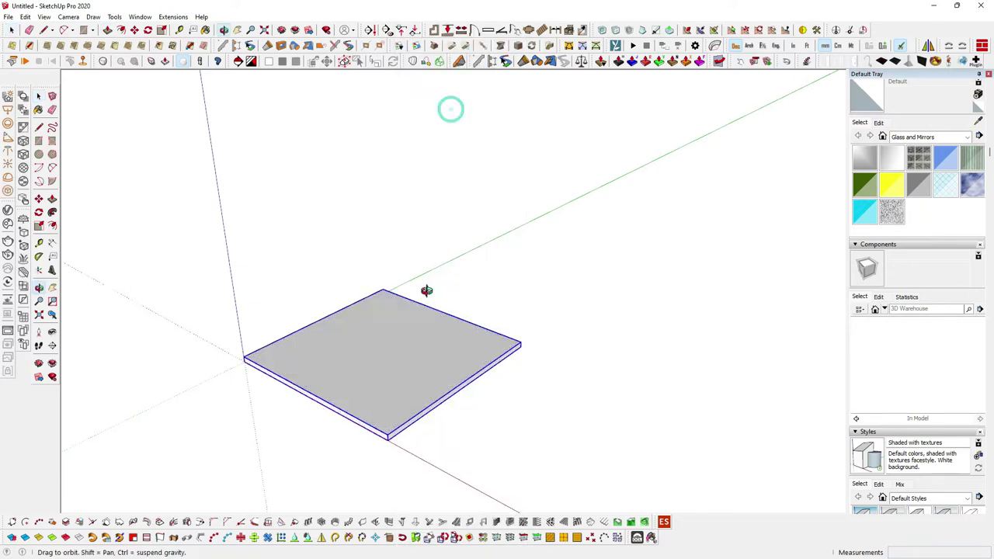
key(t)
scroll(466, 288, up, 3)
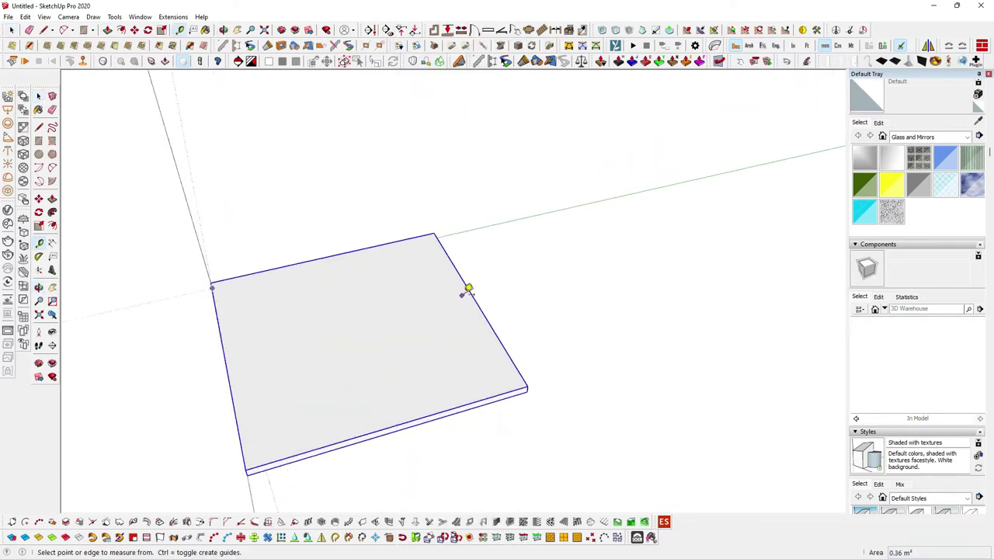
scroll(476, 289, up, 2)
click(473, 291)
text(20)
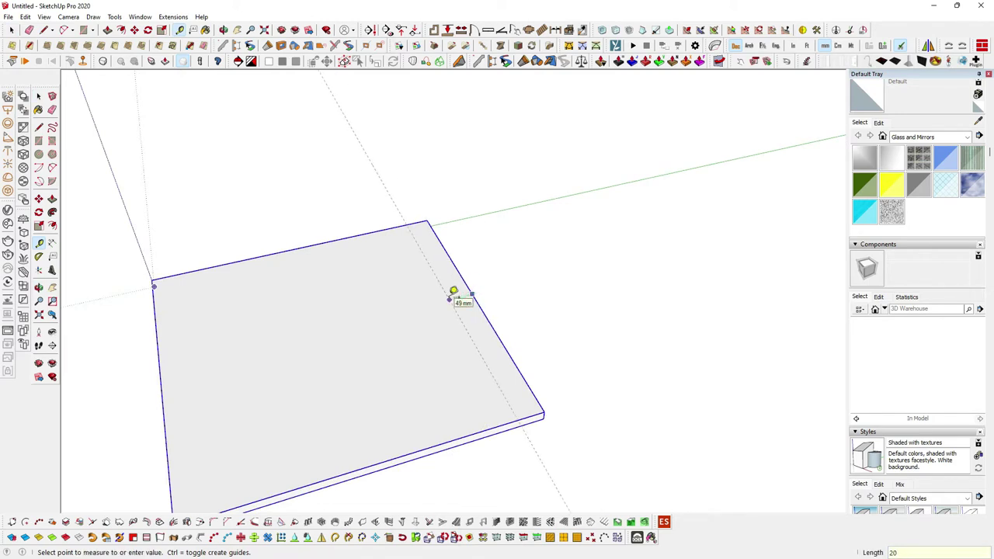
key(Return)
scroll(472, 310, up, 2)
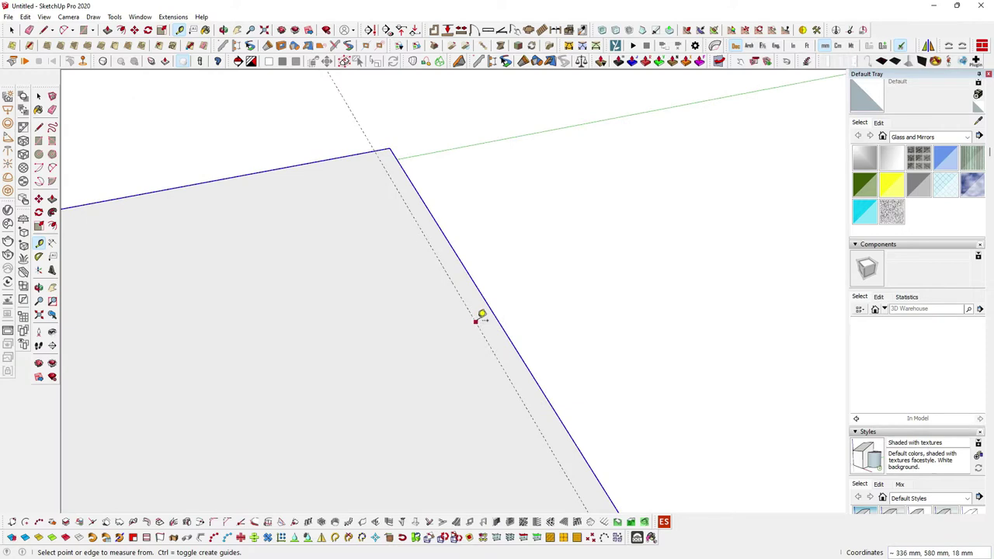
click(476, 320)
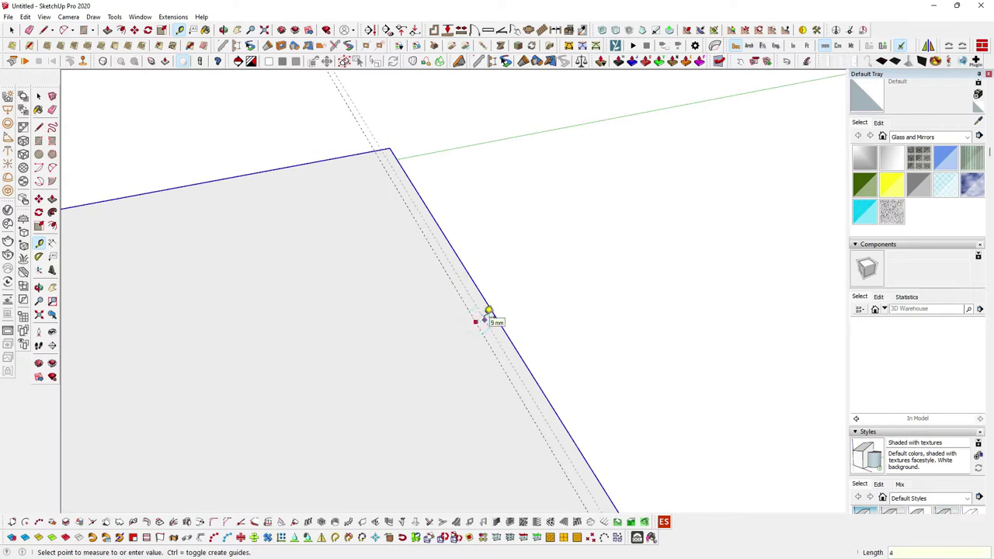
key(space)
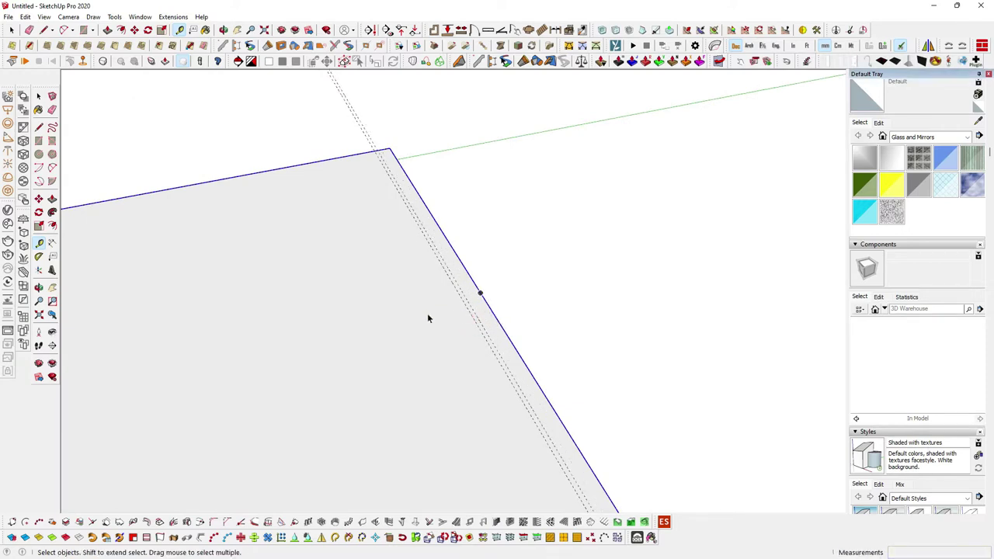
middle_drag(421, 313, 435, 332)
Draw a strip rectangle from the slab corner to the guide and push it down 10 mm.
key(r)
middle_drag(355, 139, 482, 325)
click(368, 148)
scroll(518, 381, up, 2)
scroll(517, 381, up, 1)
click(515, 380)
key(p)
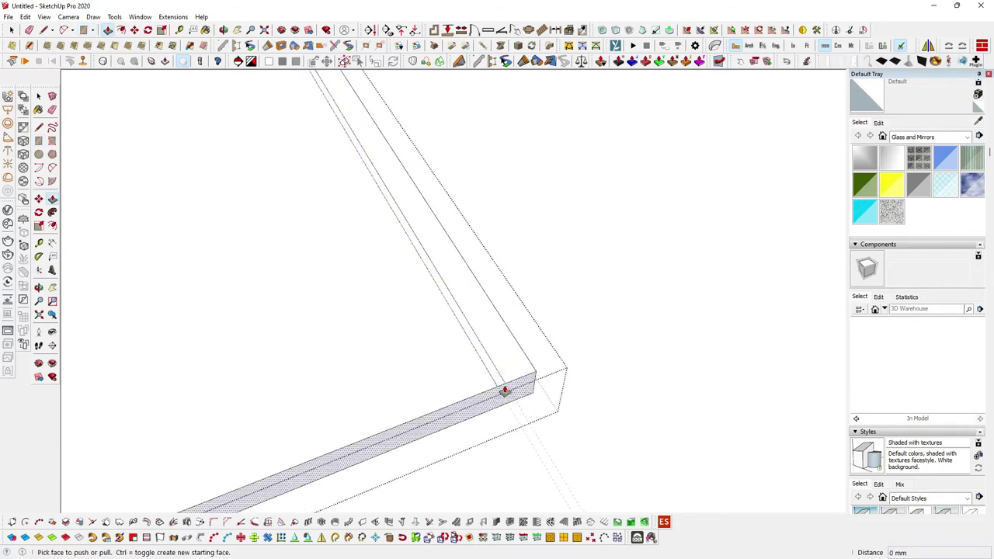
drag(500, 389, 501, 397)
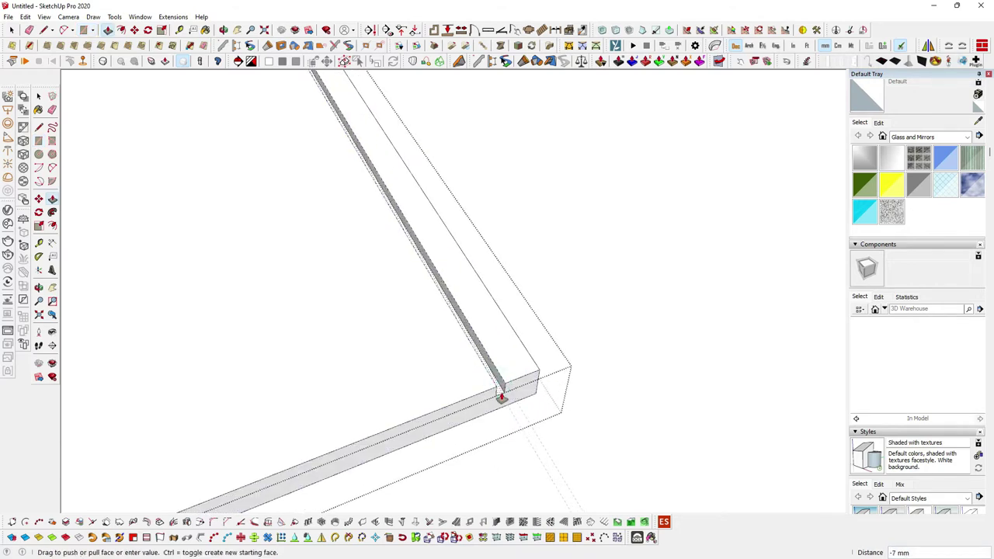
click(501, 398)
mouse_move(500, 399)
middle_down()
mouse_move(479, 350)
mouse_move(459, 351)
middle_up()
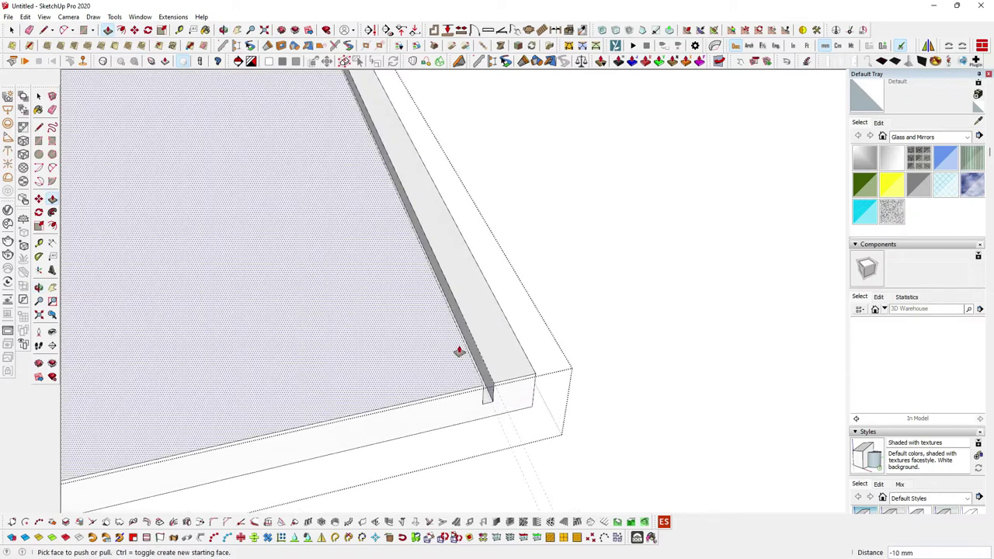
mouse_move(537, 368)
middle_down()
mouse_move(591, 362)
mouse_move(532, 350)
mouse_move(604, 344)
mouse_move(599, 331)
mouse_move(566, 355)
mouse_move(592, 357)
mouse_move(564, 362)
middle_up()
key(space)
Place a guide 18 mm from the board's near edge and draw an 18 mm strip along it.
key(t)
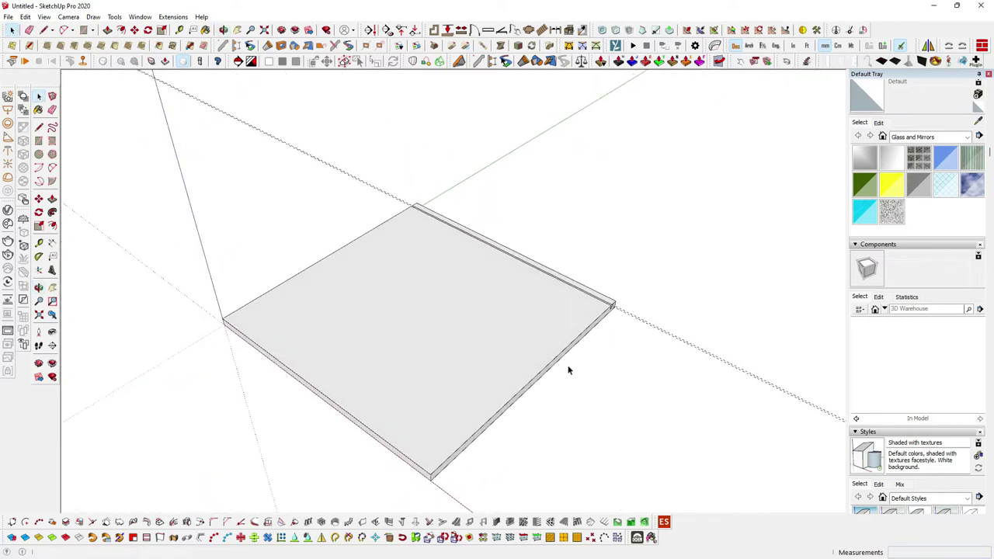
scroll(556, 361, up, 1)
click(551, 360)
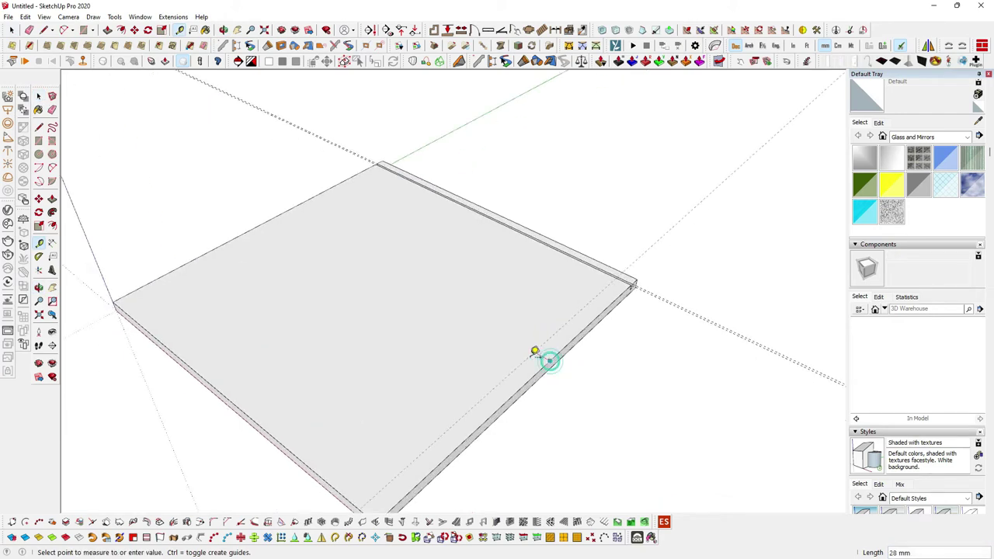
text(8)
key(Return)
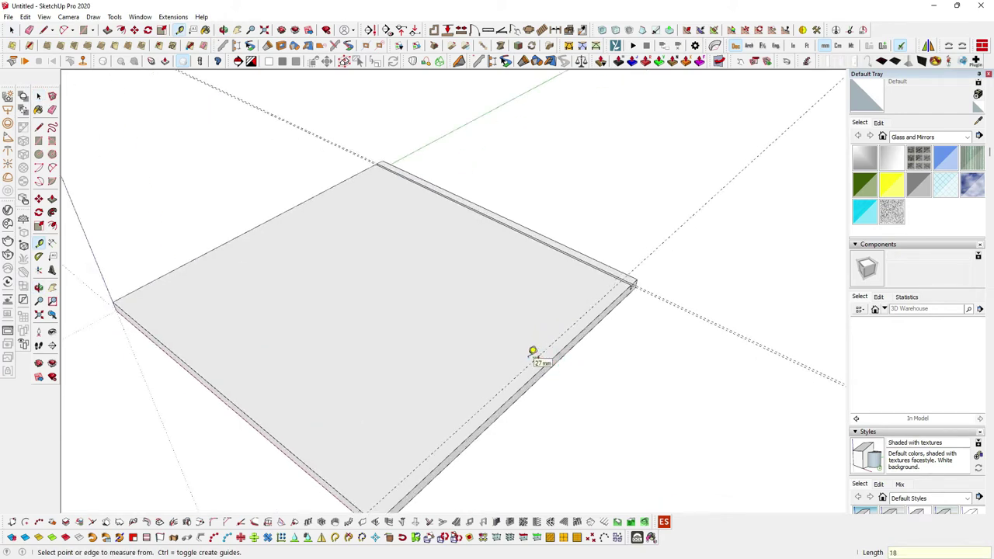
scroll(531, 352, down, 1)
key(r)
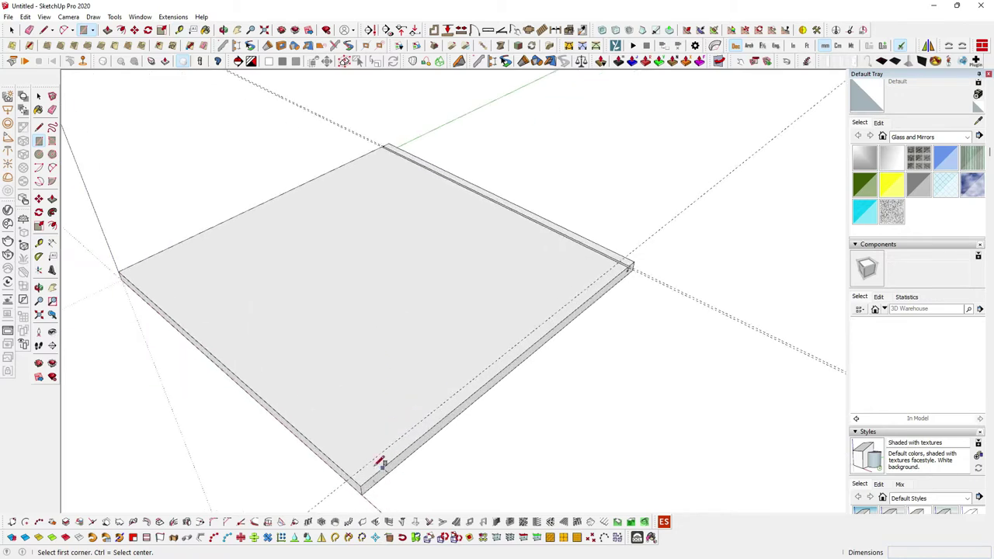
click(358, 475)
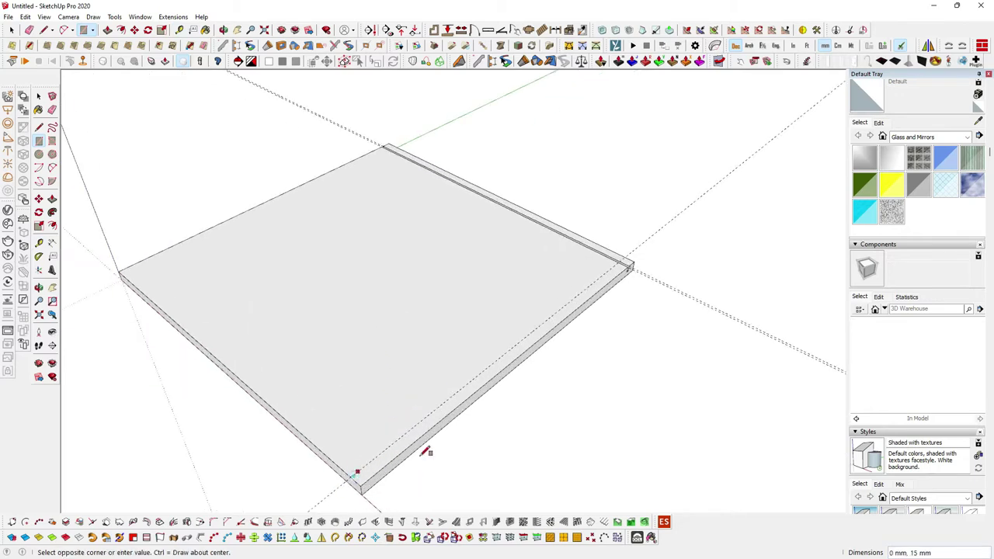
scroll(642, 257, up, 2)
click(647, 250)
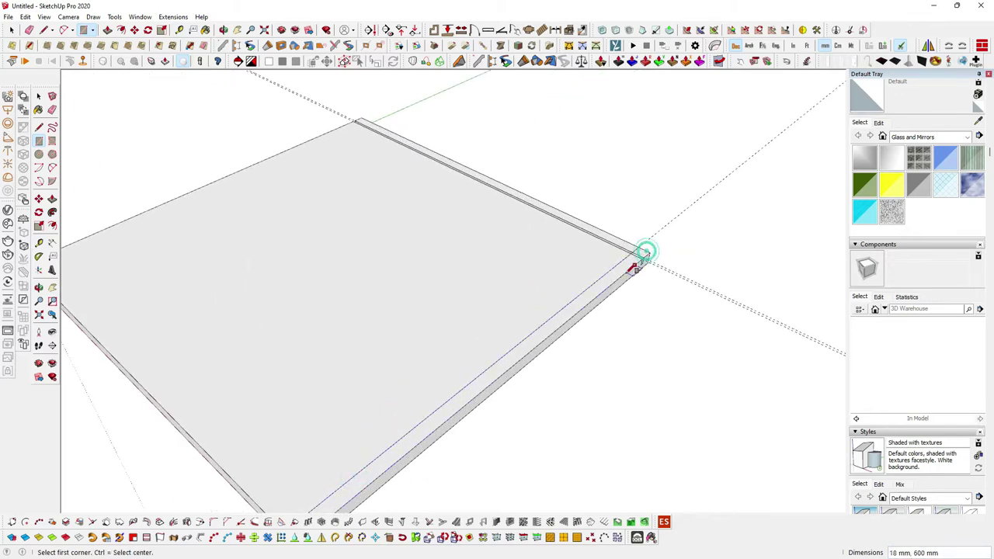
scroll(614, 283, down, 2)
Push/Pull the strip up 2032 mm into a tall side panel and select it.
key(p)
click(598, 294)
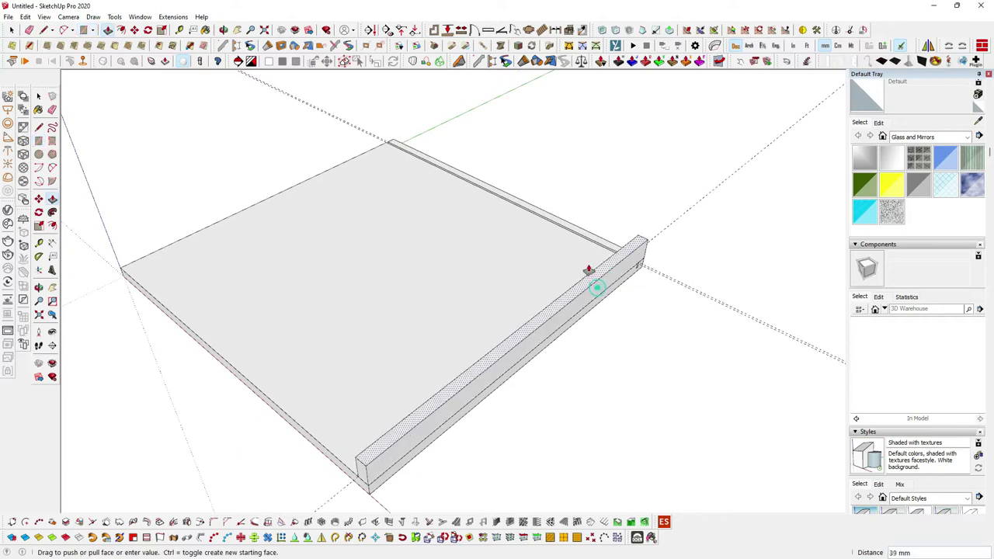
text(2032)
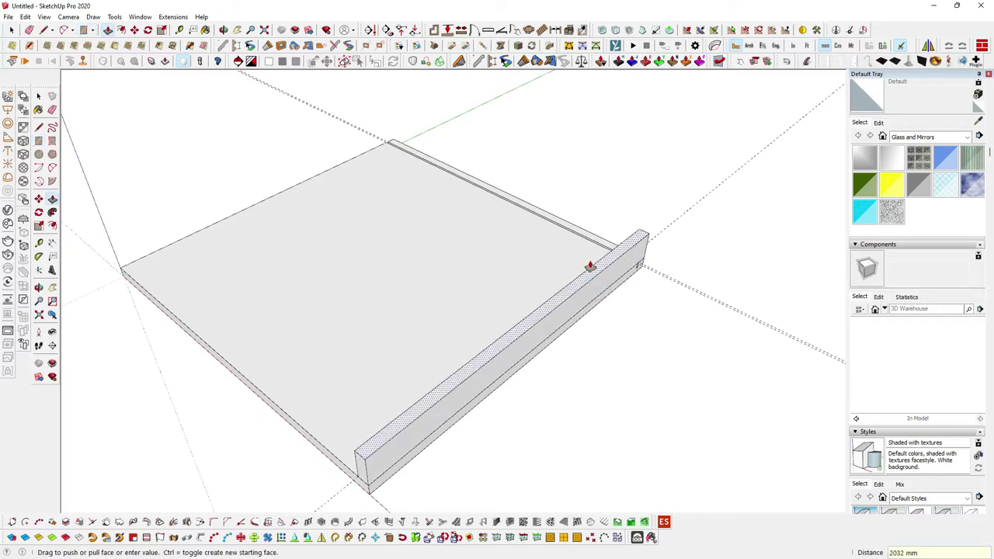
key(Return)
scroll(557, 318, down, 3)
scroll(536, 338, down, 2)
middle_drag(501, 356, 486, 279)
key(space)
click(531, 264)
right_click(530, 265)
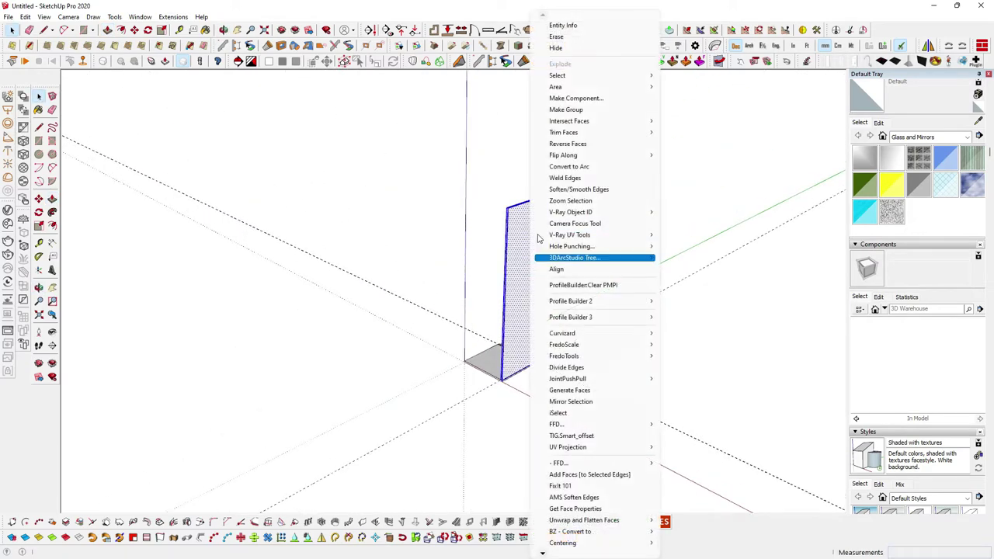
Turn the selected upright into a component with the definition name 'right panel'.
click(581, 100)
text(right panel)
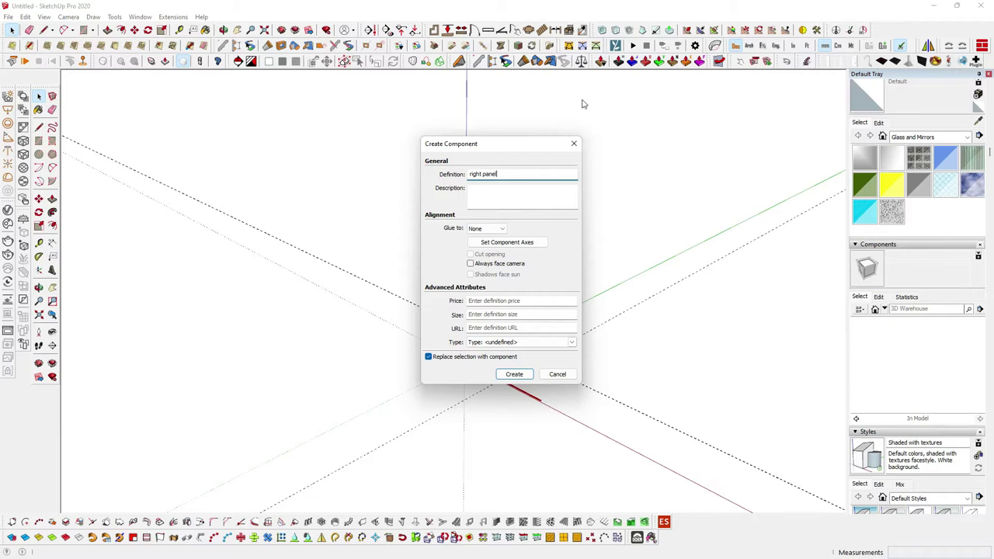
drag(503, 174, 465, 178)
click(514, 375)
mouse_move(514, 347)
middle_down()
mouse_move(474, 363)
mouse_move(209, 344)
middle_up()
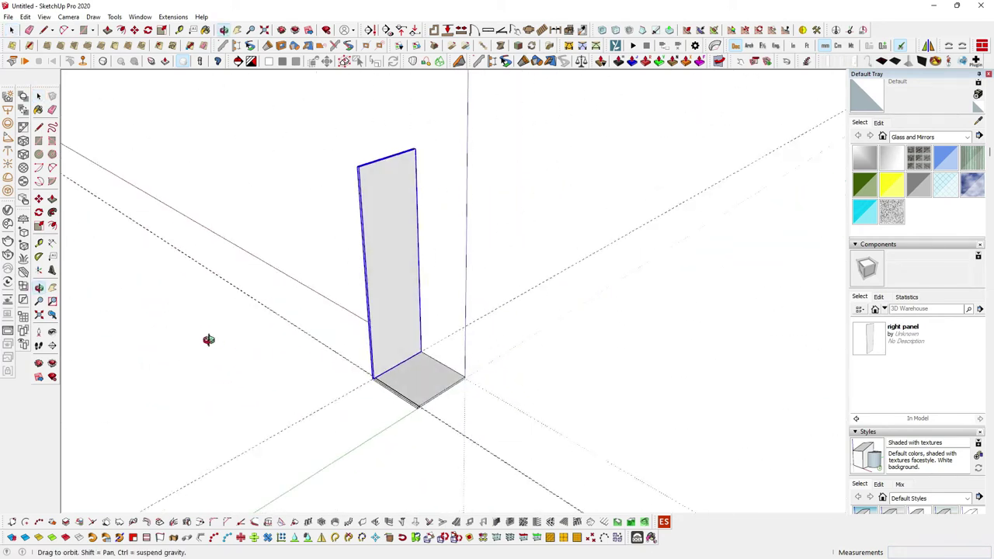
Place a guide 4 mm from the right panel's back edge.
scroll(389, 317, up, 2)
scroll(381, 403, up, 2)
scroll(381, 400, up, 2)
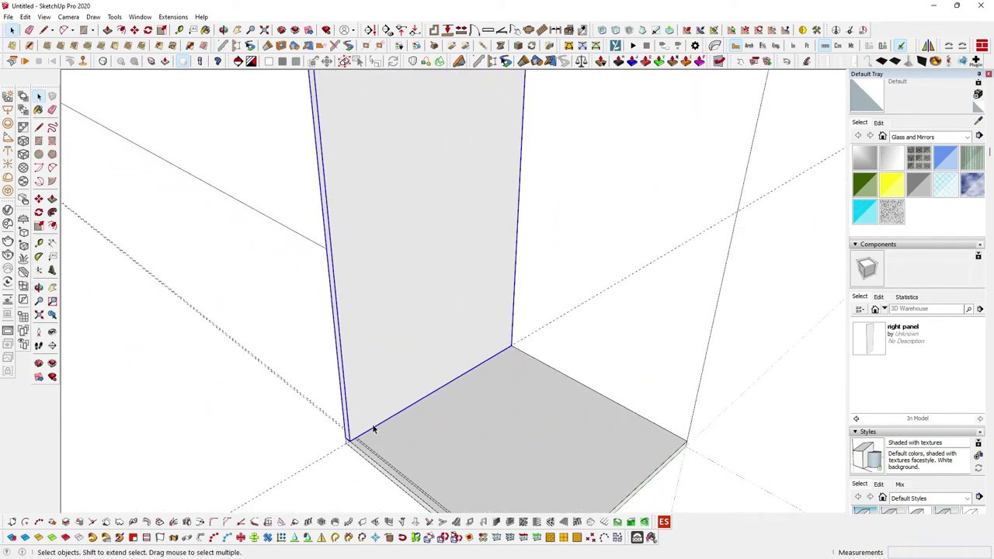
scroll(370, 422, up, 2)
key(t)
scroll(340, 424, up, 2)
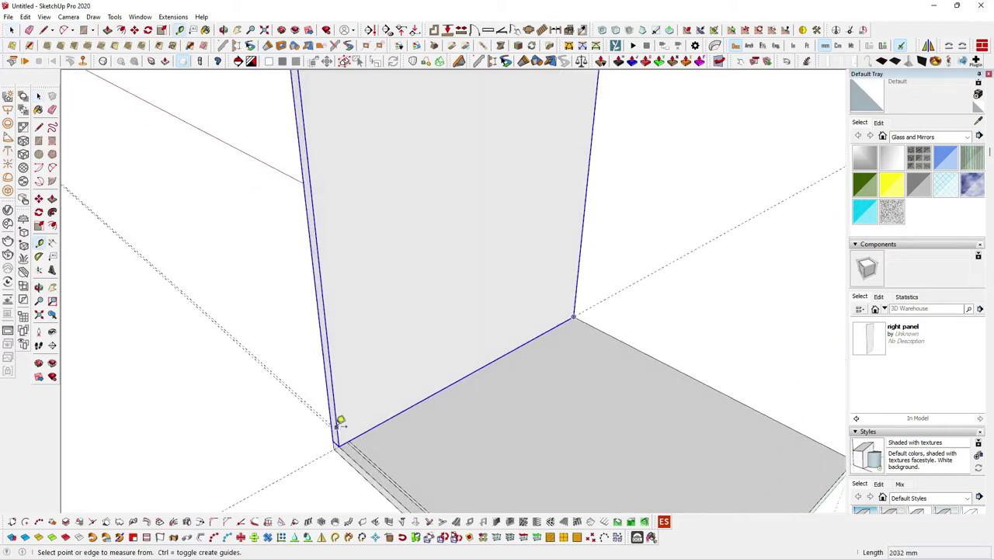
click(341, 420)
scroll(342, 423, up, 2)
scroll(350, 430, up, 1)
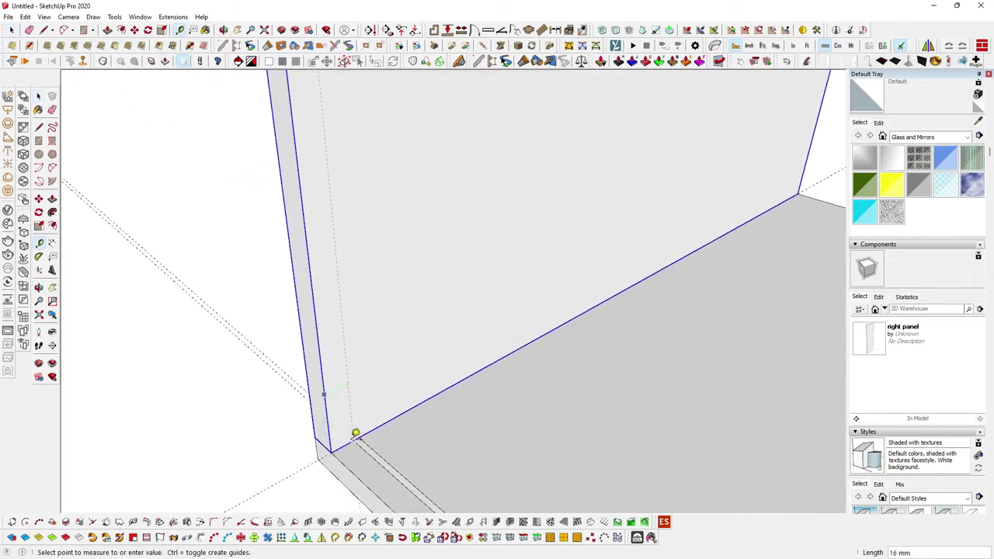
scroll(351, 428, up, 1)
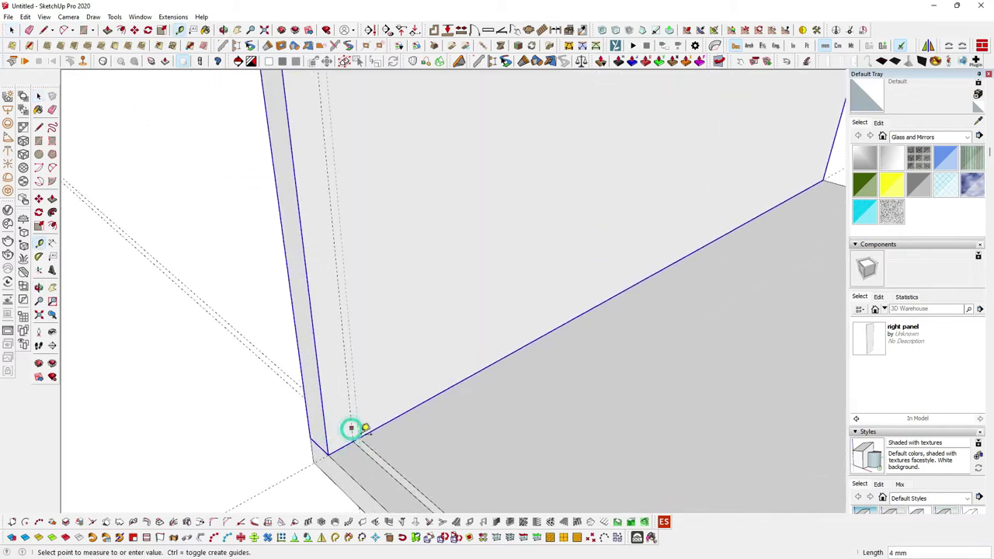
click(364, 429)
scroll(357, 435, down, 3)
scroll(352, 443, down, 2)
scroll(351, 401, down, 2)
scroll(344, 293, up, 2)
key(space)
scroll(326, 223, up, 2)
scroll(332, 217, up, 2)
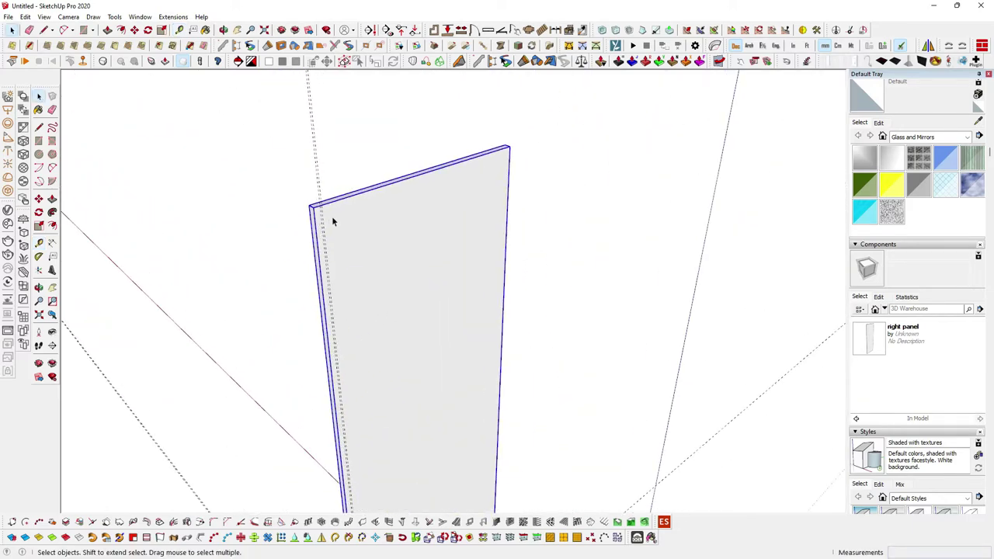
middle_drag(332, 216, 325, 212)
Draw a 4 × 2032 mm strip on the right panel and push it in.
key(r)
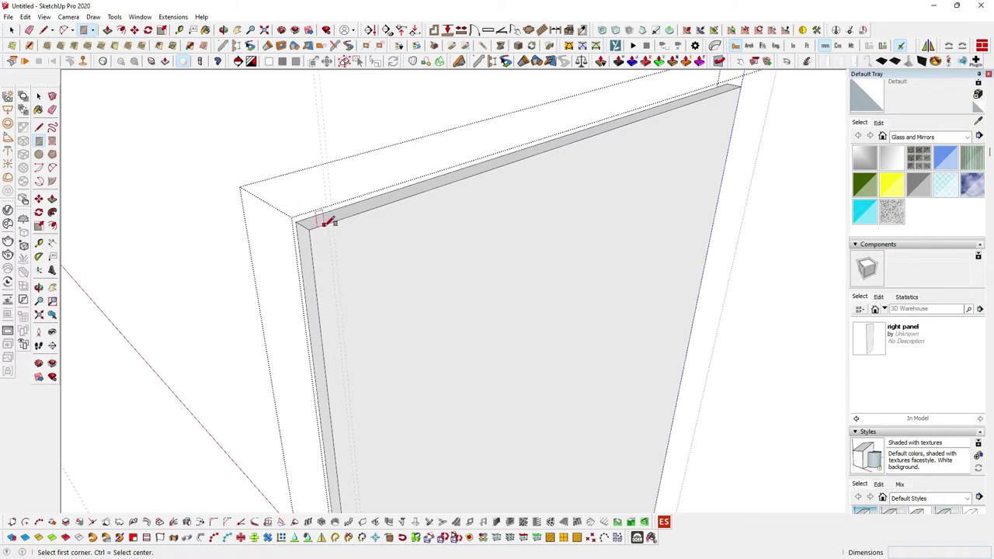
click(330, 223)
scroll(331, 213, down, 2)
scroll(340, 218, down, 2)
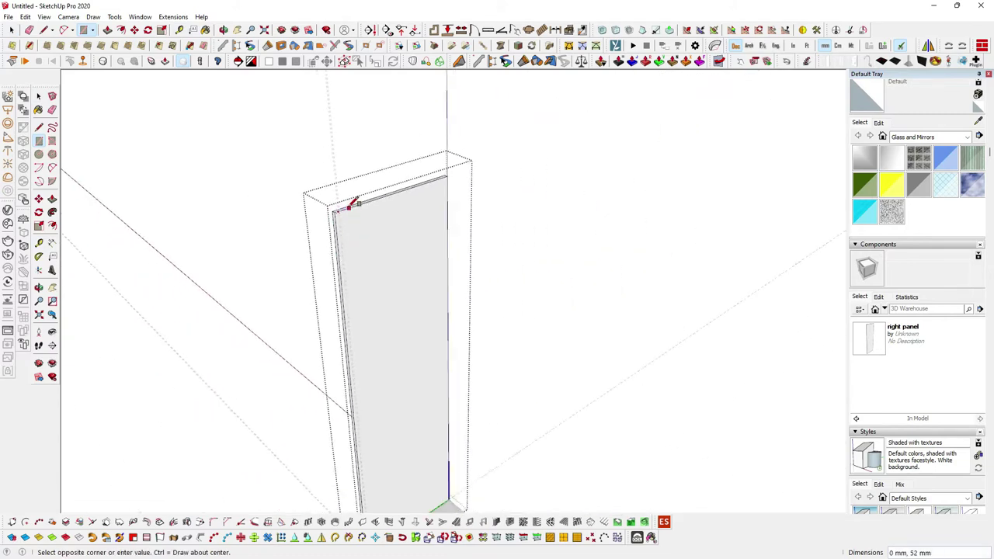
scroll(348, 207, down, 1)
scroll(366, 395, up, 2)
scroll(344, 430, up, 2)
scroll(310, 437, up, 2)
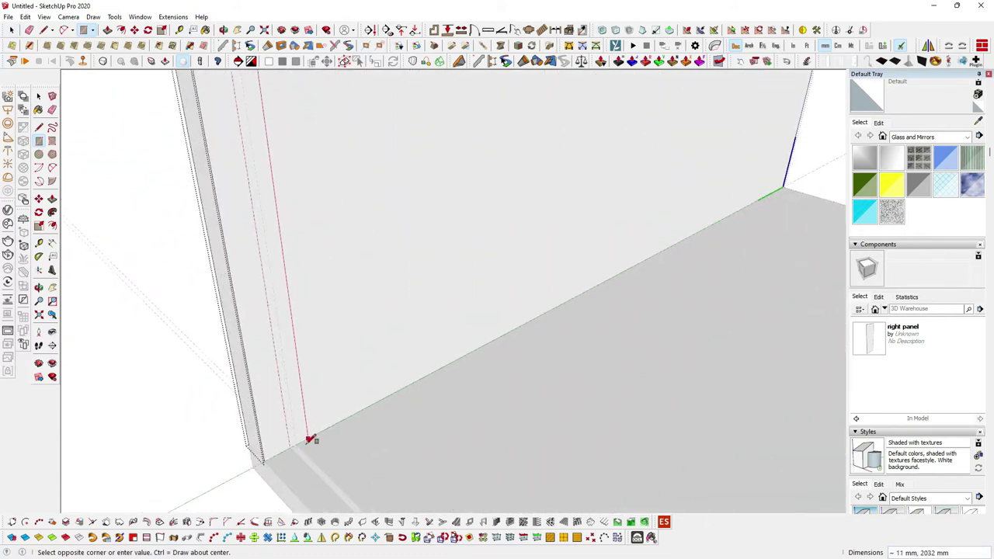
scroll(294, 448, up, 1)
click(295, 446)
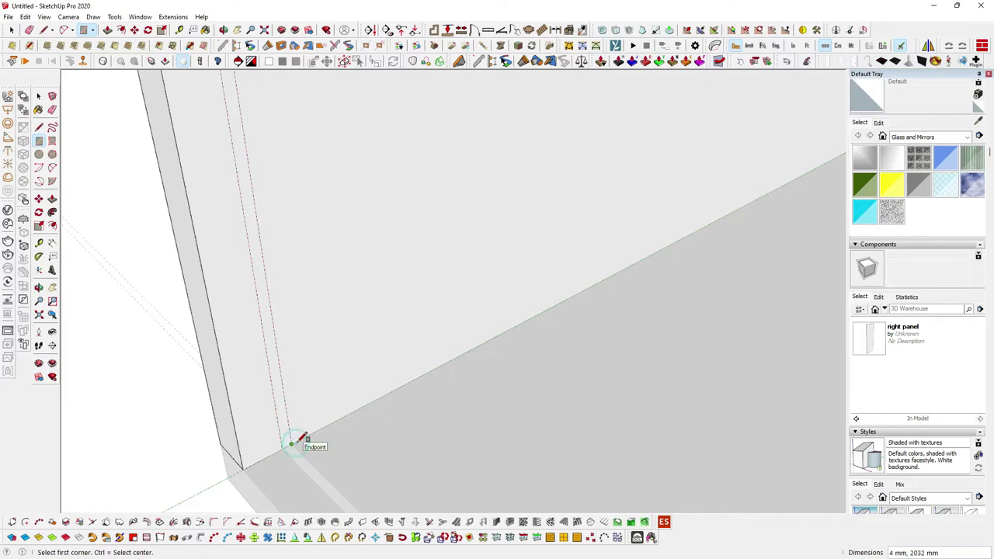
key(p)
click(281, 442)
text(8)
key(Return)
scroll(282, 444, down, 3)
scroll(311, 435, down, 2)
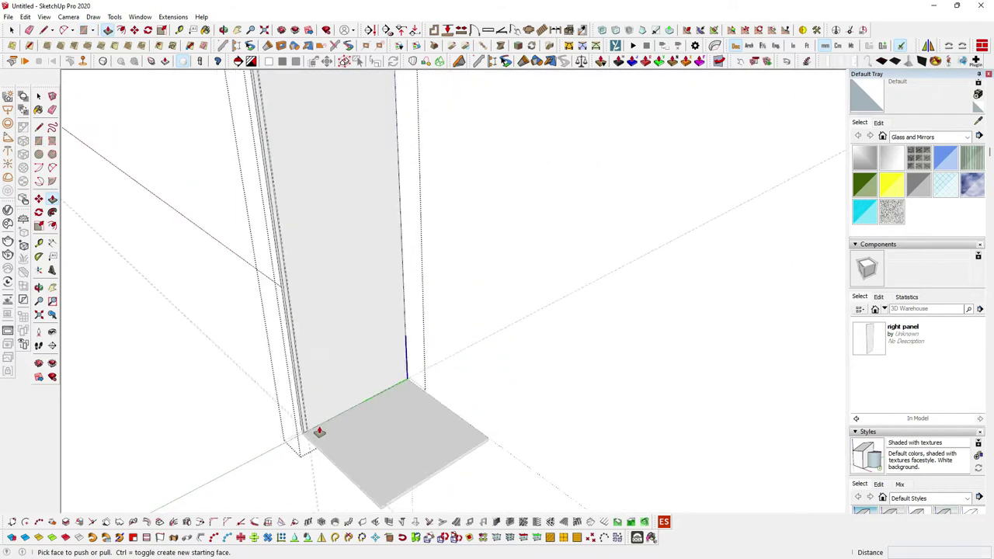
scroll(319, 431, down, 2)
key(space)
scroll(322, 429, down, 2)
mouse_move(318, 421)
middle_down()
mouse_move(353, 313)
mouse_move(313, 313)
middle_up()
scroll(352, 314, up, 3)
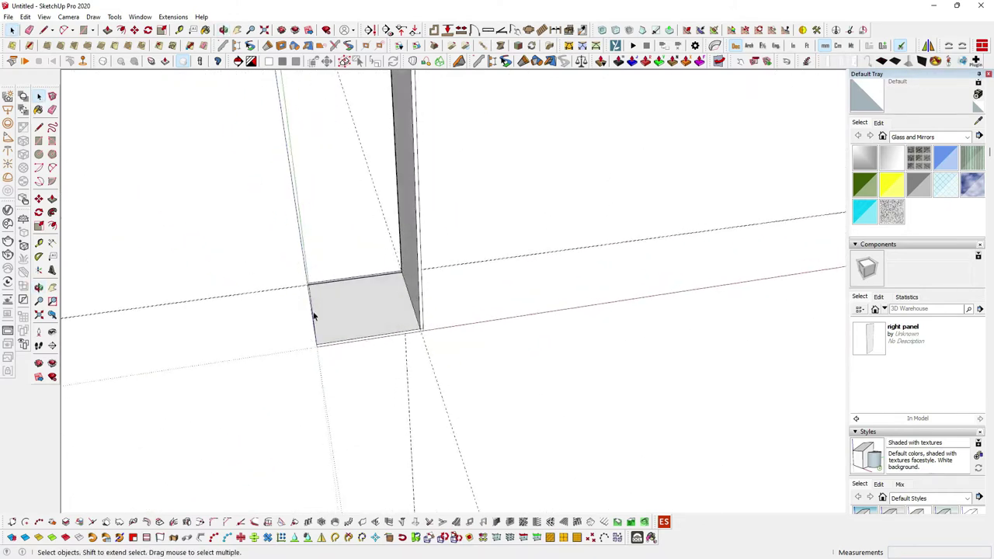
scroll(313, 309, up, 3)
Tape-measure across the base board to set a guide 18 mm from its opposite edge.
key(t)
scroll(331, 348, up, 2)
click(314, 351)
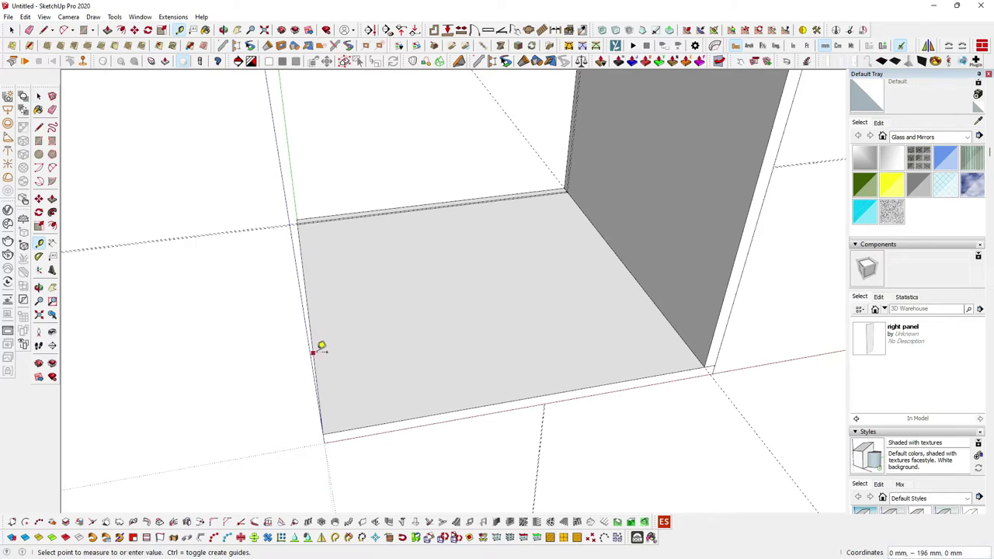
text(18)
click(408, 263)
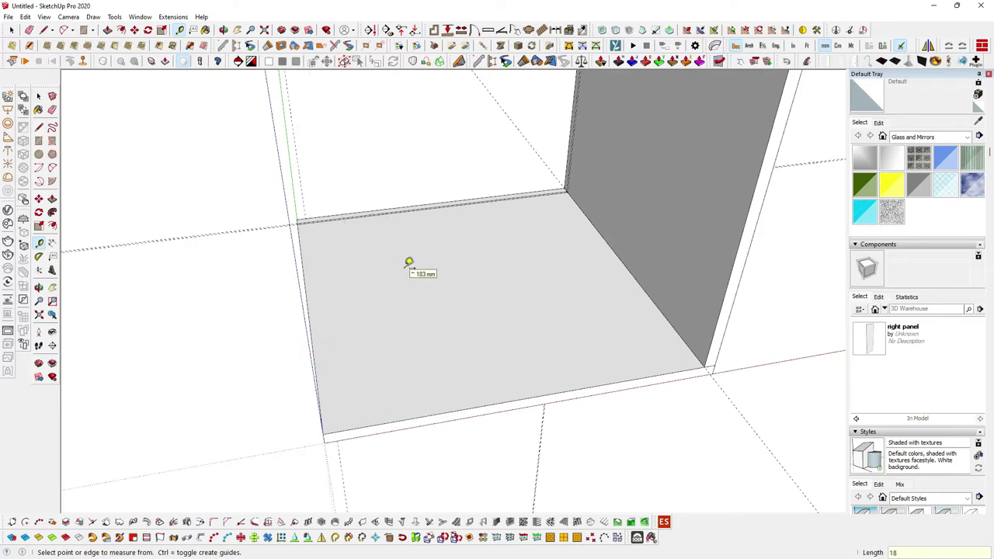
mouse_move(401, 268)
middle_down()
mouse_move(275, 282)
mouse_move(316, 284)
middle_up()
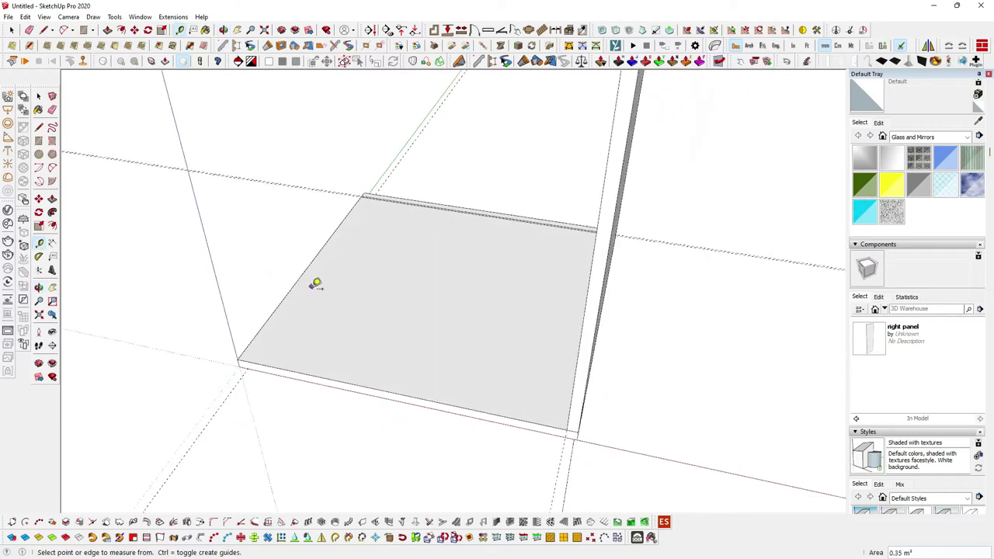
Set a guide 18 mm from the base's left edge and draw a thin strip along it.
click(274, 310)
text(8)
key(Return)
key(r)
scroll(365, 192, up, 2)
scroll(365, 192, up, 3)
click(365, 192)
scroll(372, 187, down, 3)
scroll(220, 401, up, 1)
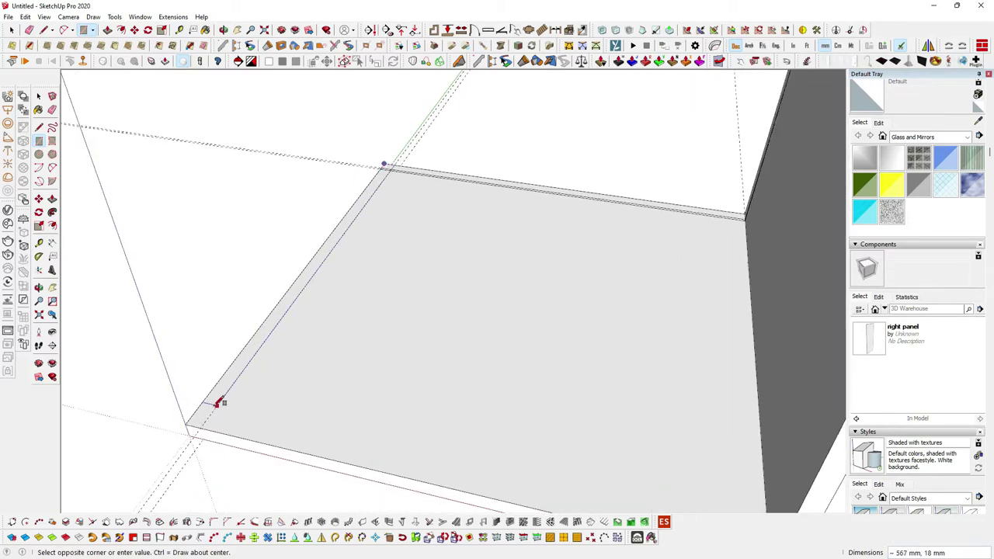
click(206, 423)
Push/Pull the left strip up 2032 mm into the second side panel.
key(p)
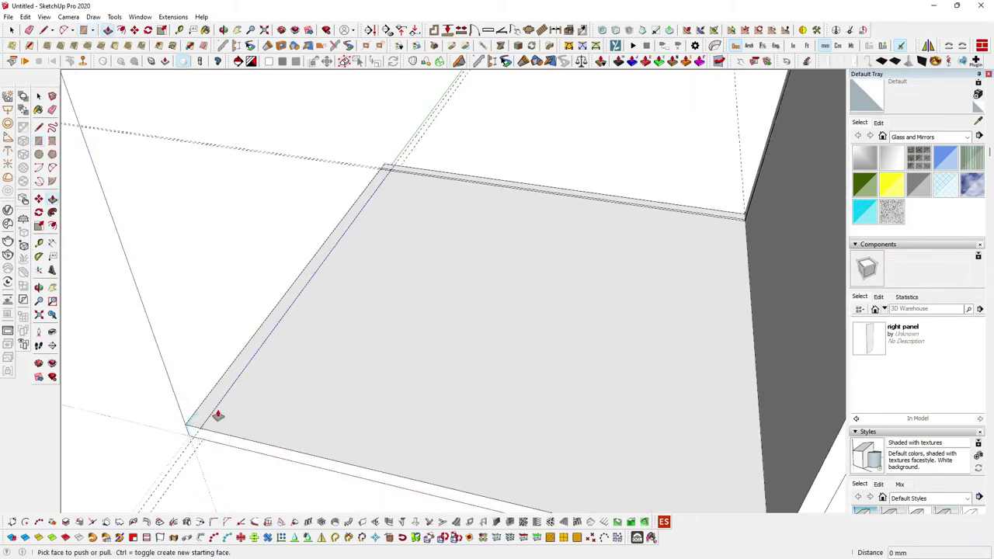
click(224, 395)
scroll(225, 396, down, 3)
scroll(222, 393, down, 3)
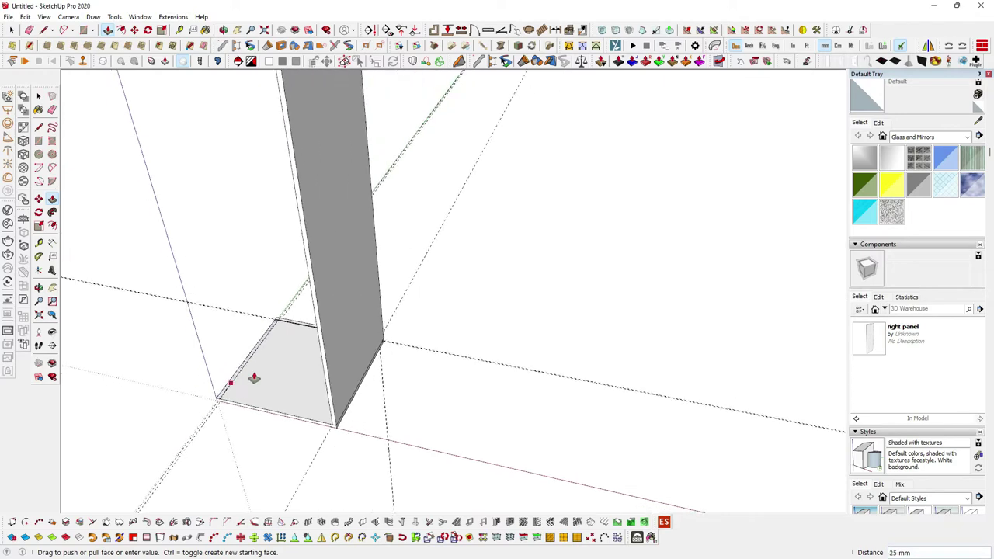
scroll(233, 390, down, 2)
scroll(265, 272, up, 1)
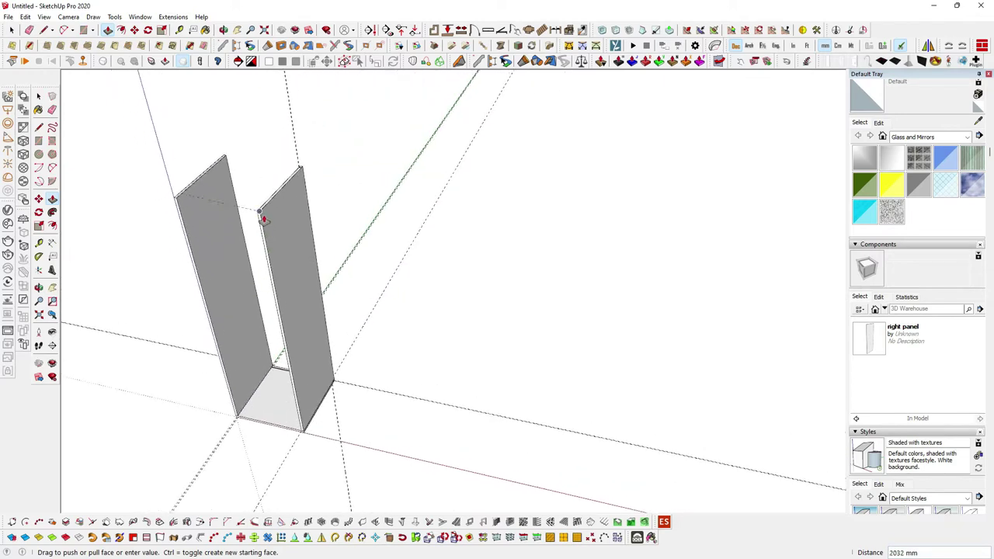
click(263, 216)
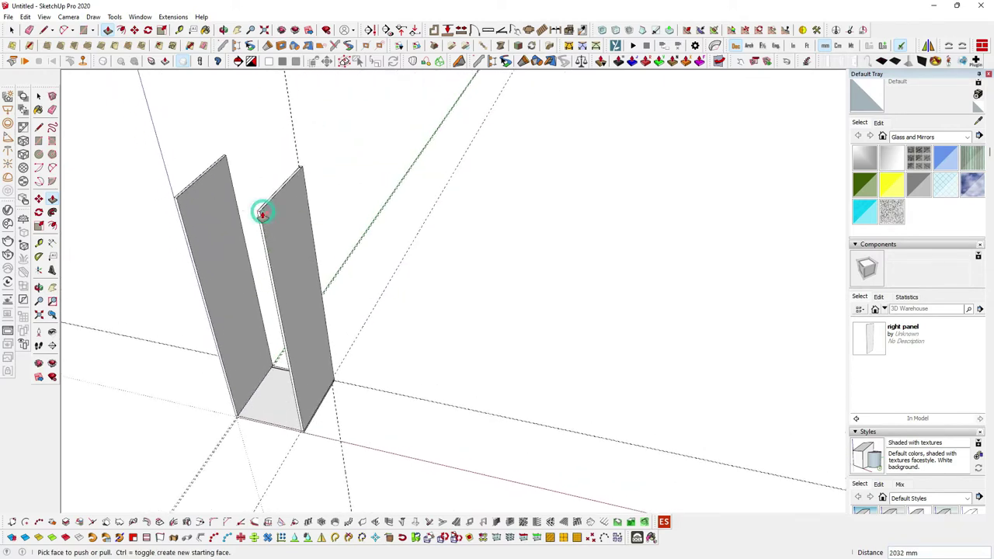
Place a Tape Measure guide line along the left panel's edge.
scroll(244, 216, up, 2)
scroll(233, 214, up, 2)
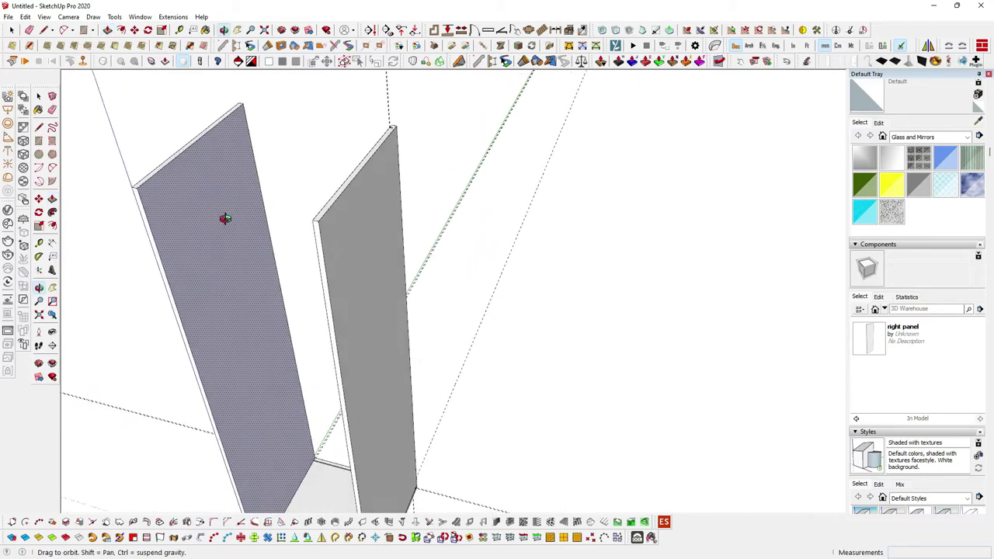
scroll(245, 221, up, 3)
key(t)
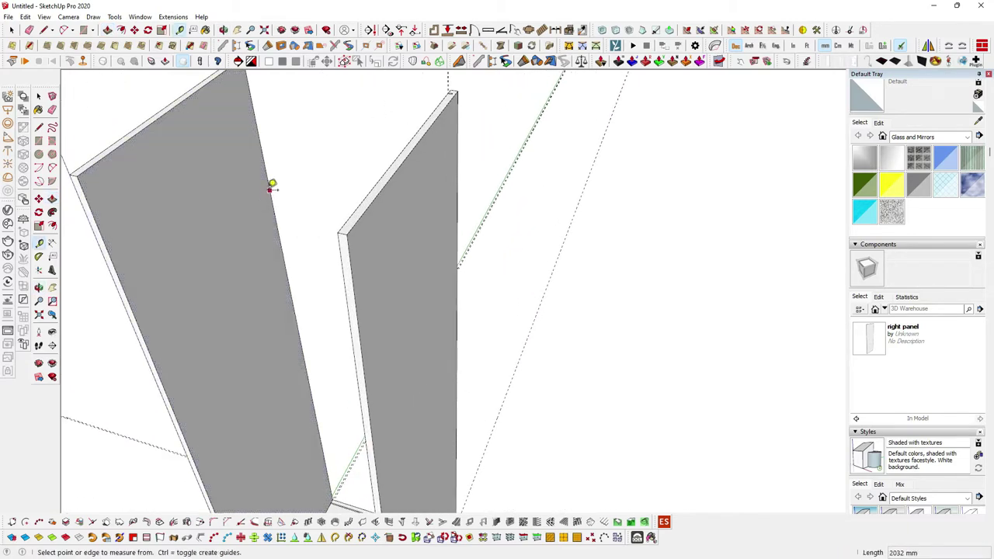
click(271, 186)
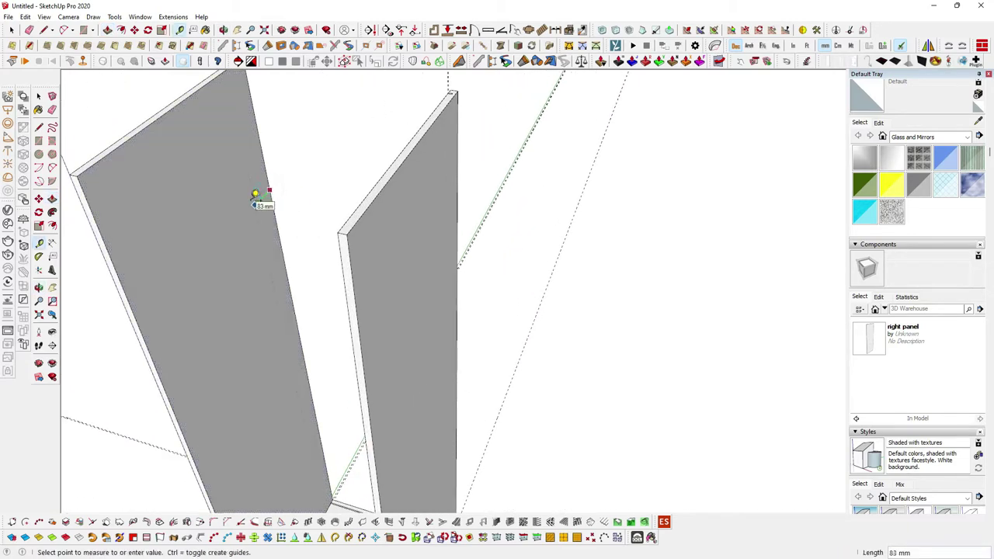
click(255, 194)
Turn the second upright into a component named 'left panel'.
mouse_move(256, 198)
middle_down()
mouse_move(231, 195)
mouse_move(251, 148)
middle_up()
key(space)
click(230, 151)
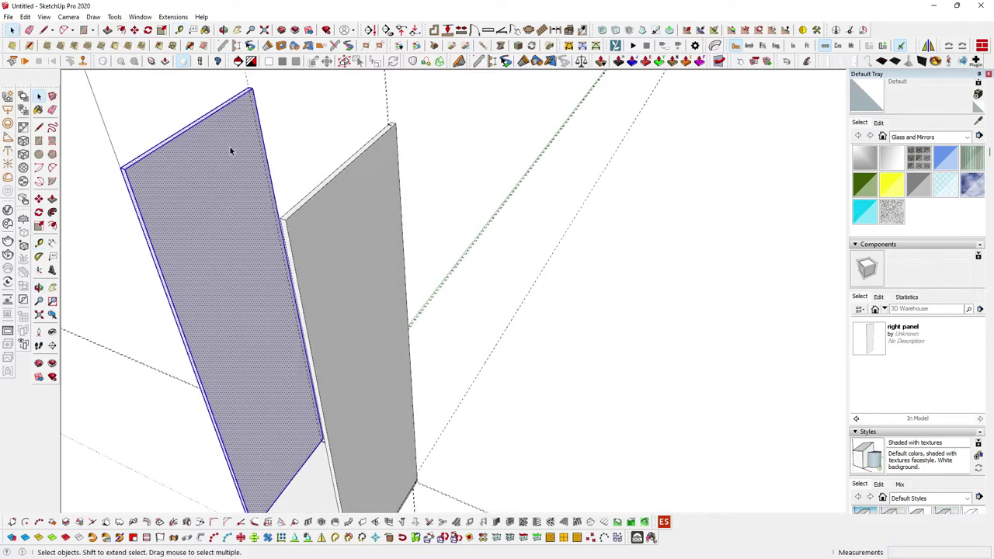
right_click(230, 148)
click(264, 100)
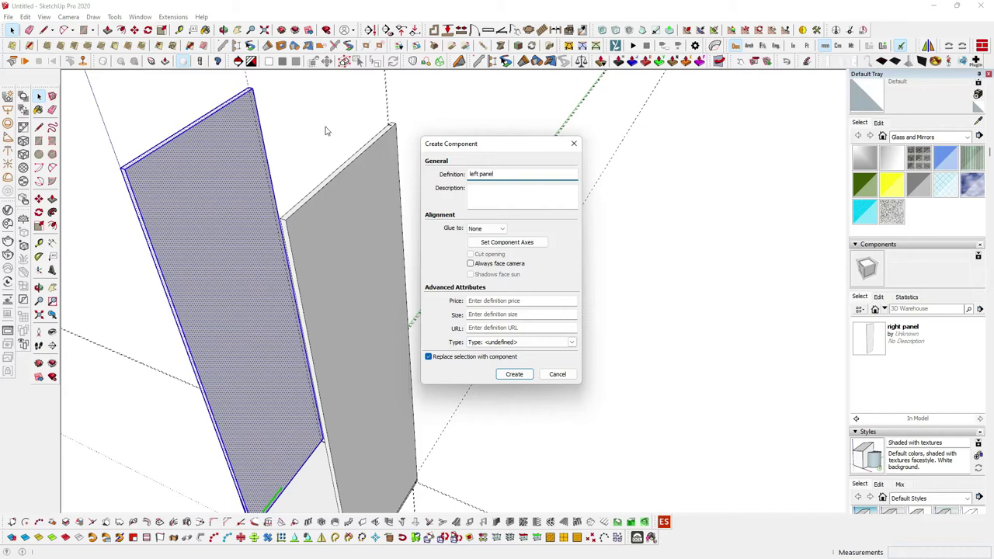
click(515, 375)
scroll(300, 176, down, 3)
scroll(256, 300, down, 2)
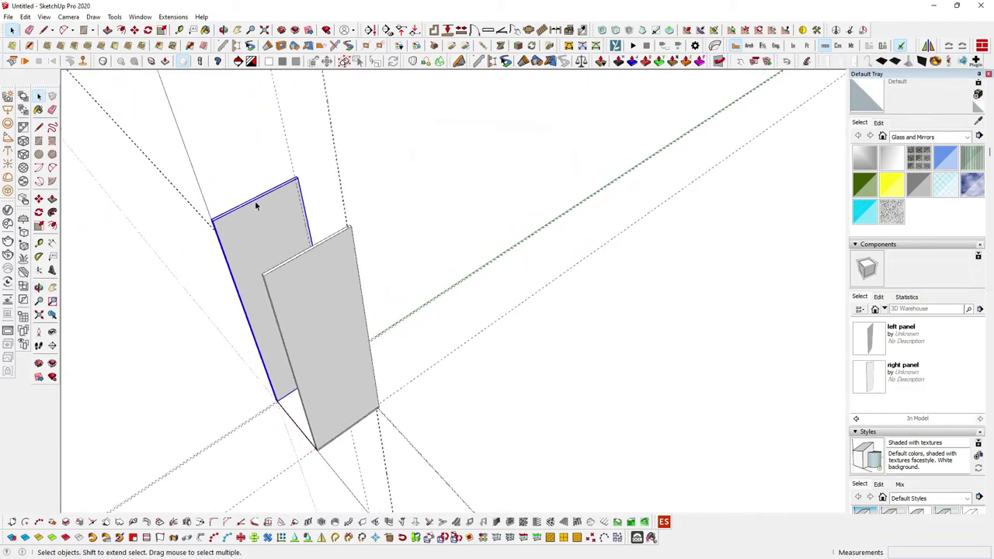
Measure from the left panel's top corner, then open the left panel component for editing.
scroll(256, 206, up, 3)
scroll(318, 163, up, 4)
scroll(322, 179, up, 3)
key(t)
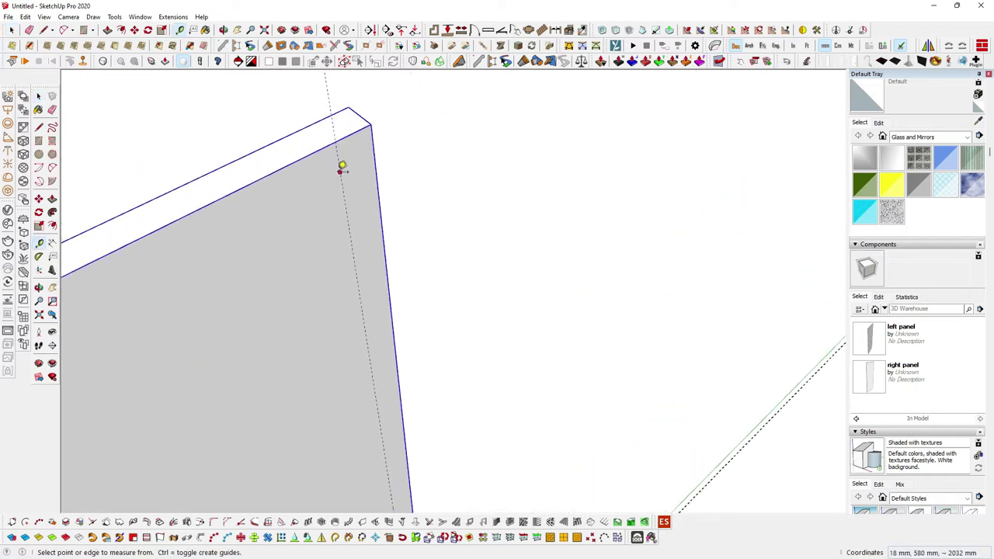
click(339, 171)
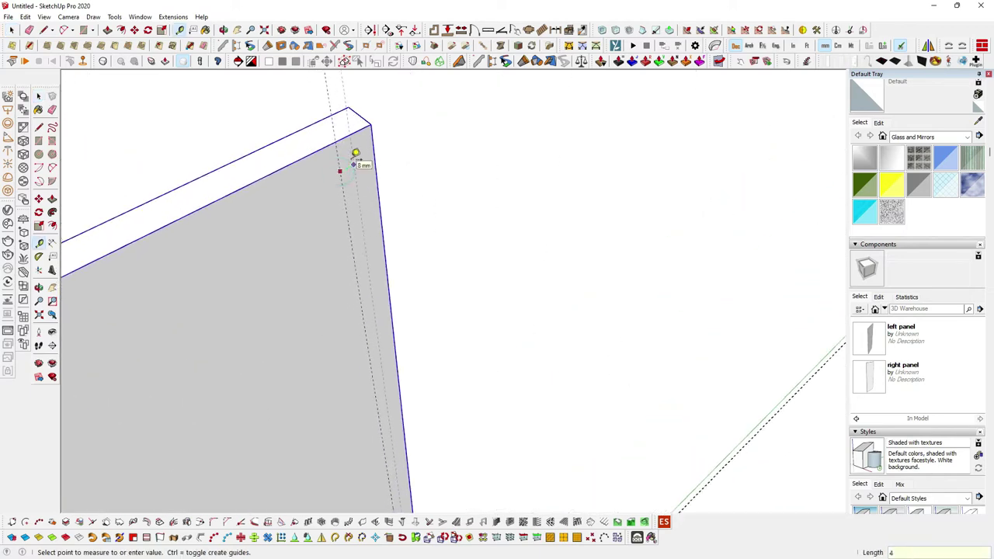
key(space)
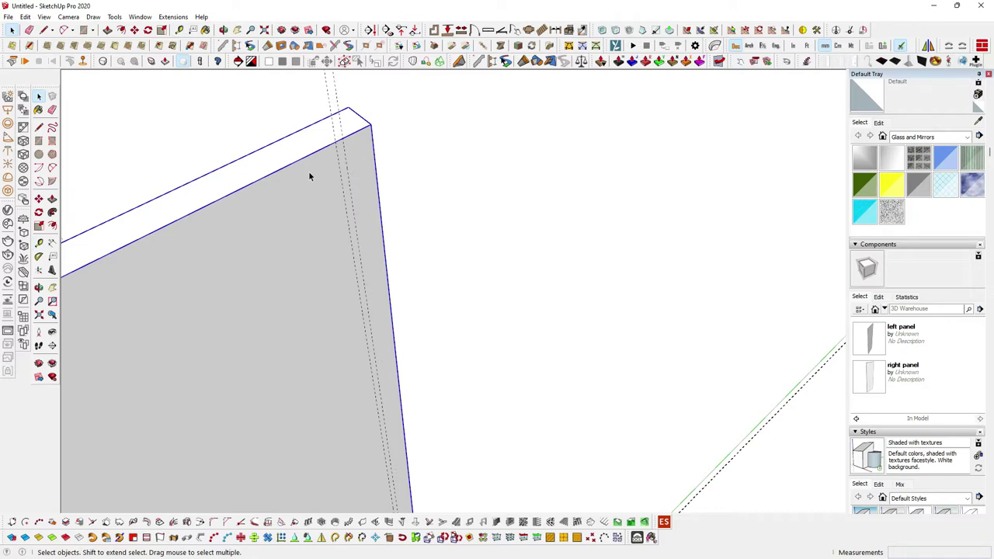
double_click(309, 171)
Draw a thin 4 mm by 2032 mm rectangle along the left panel's edge.
key(r)
scroll(329, 161, up, 1)
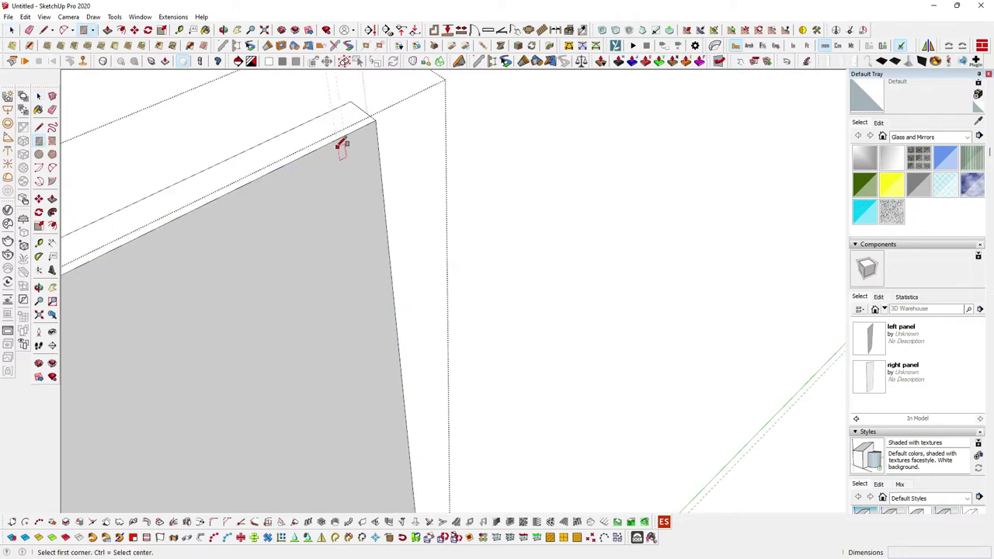
click(340, 138)
mouse_move(401, 186)
middle_down()
mouse_move(443, 240)
mouse_move(253, 272)
mouse_move(461, 417)
middle_up()
scroll(462, 417, up, 3)
scroll(443, 444, up, 2)
scroll(441, 437, up, 1)
scroll(439, 395, up, 1)
click(435, 391)
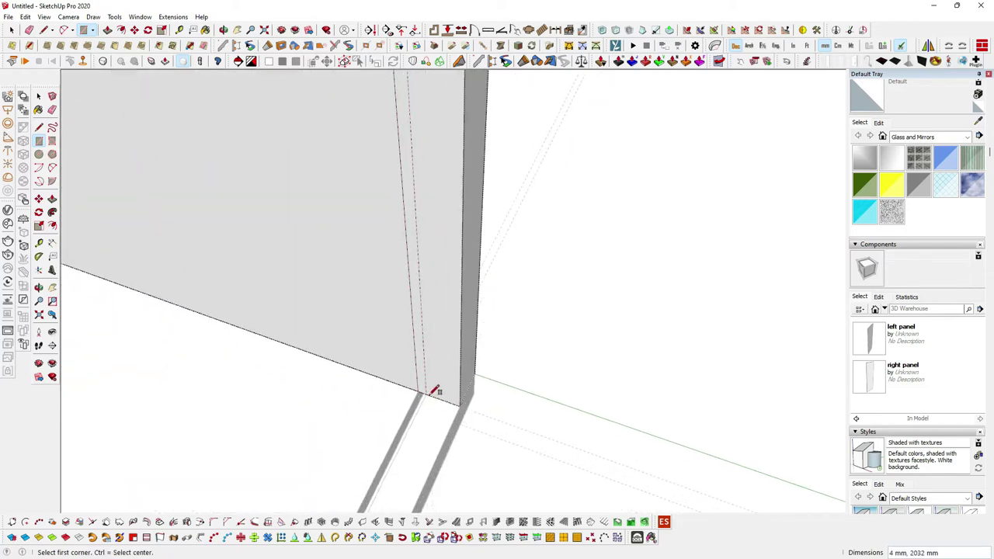
Push the thin rectangle 10 mm into a full-height solid strip.
key(p)
click(425, 391)
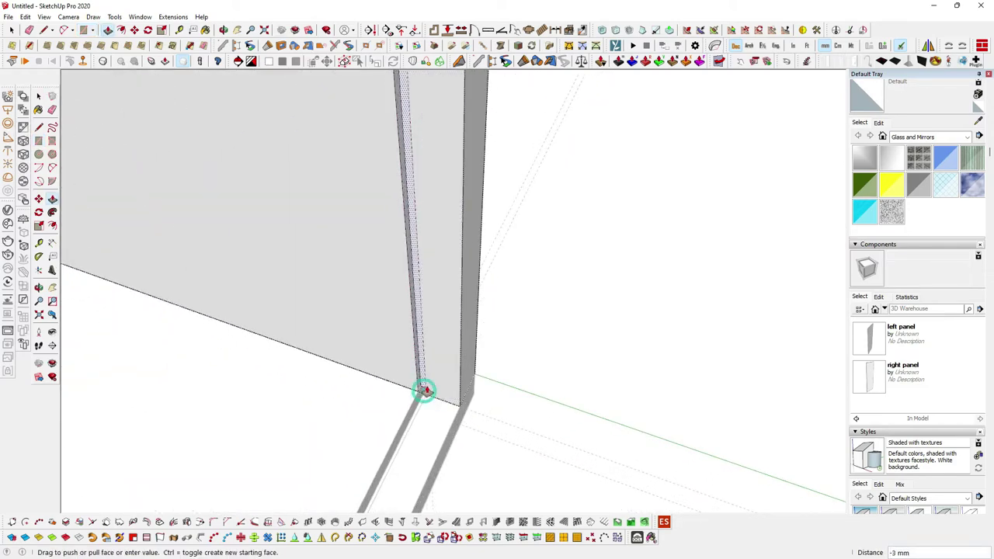
key(Return)
middle_drag(426, 422, 473, 433)
key(space)
scroll(525, 422, up, 3)
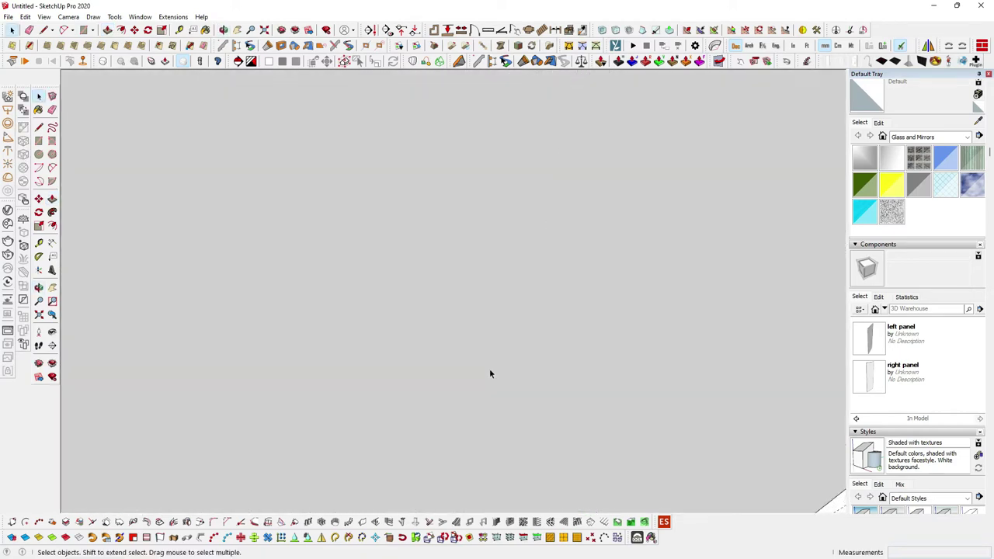
Draw a rectangle spanning the tops of the left and right side panels.
scroll(489, 369, down, 2)
scroll(504, 368, down, 2)
scroll(517, 382, down, 2)
scroll(518, 373, down, 2)
scroll(489, 361, down, 1)
key(r)
scroll(459, 255, up, 3)
scroll(442, 255, up, 2)
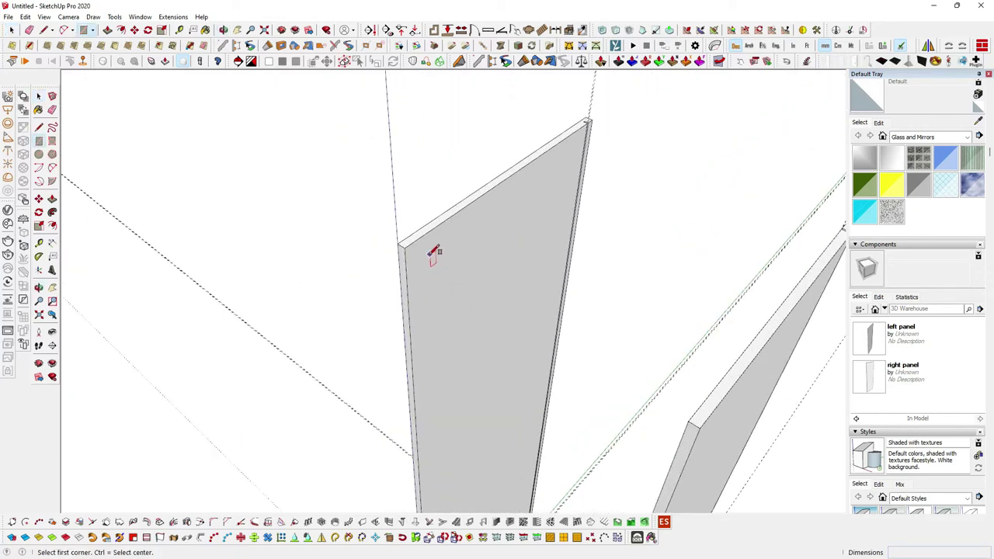
mouse_move(406, 246)
middle_down()
mouse_move(300, 293)
mouse_move(365, 313)
mouse_move(405, 340)
middle_up()
scroll(405, 340, down, 3)
click(458, 262)
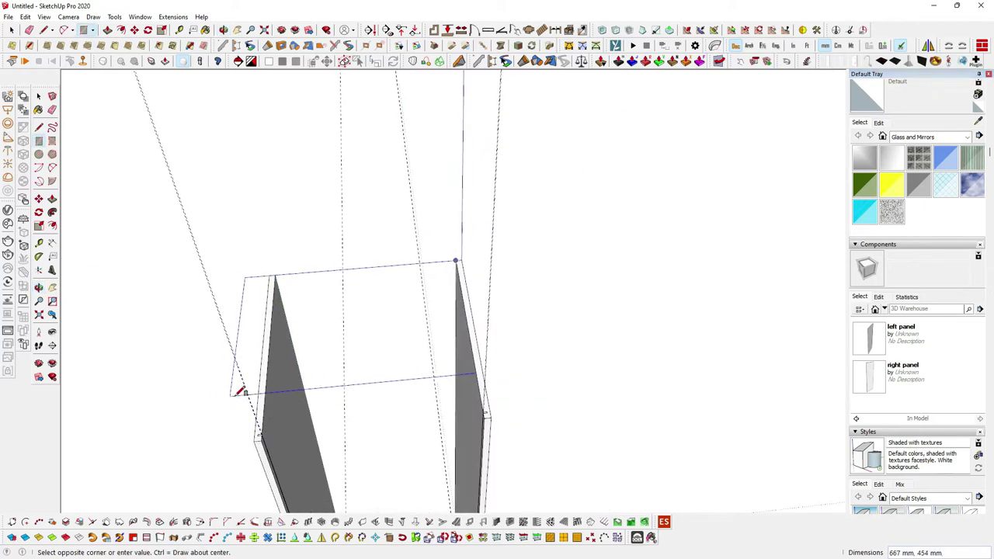
scroll(240, 391, up, 3)
scroll(255, 461, up, 2)
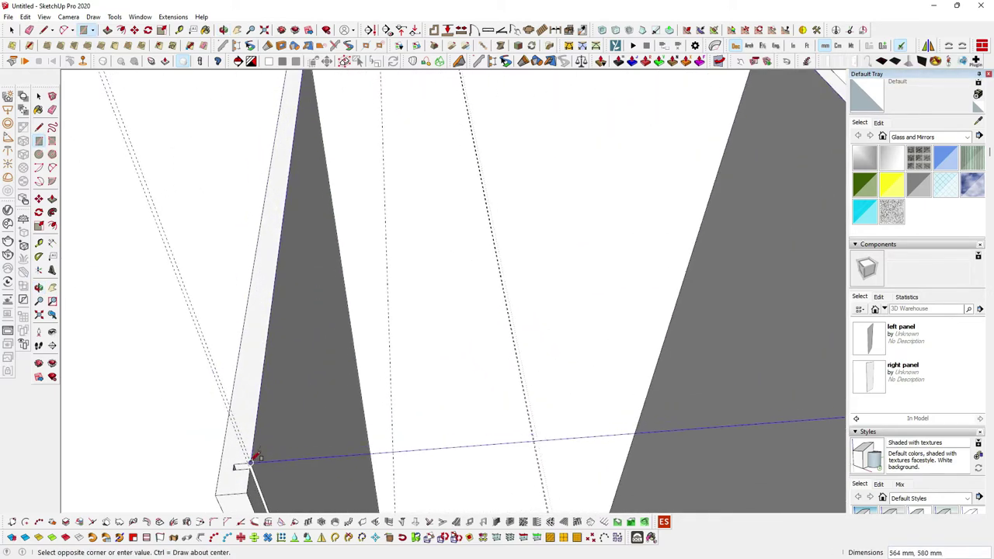
click(250, 459)
Pull the top rectangle up 18 mm into a board and select it.
mouse_move(251, 459)
middle_down()
mouse_move(284, 389)
mouse_move(288, 425)
middle_up()
key(p)
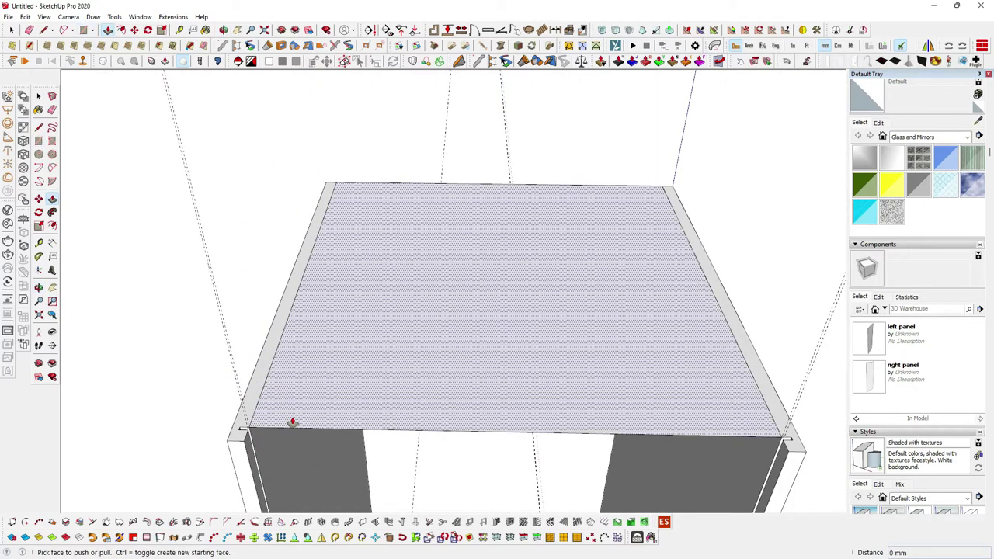
drag(303, 417, 305, 428)
click(305, 427)
middle_drag(306, 424, 334, 409)
key(space)
click(336, 414)
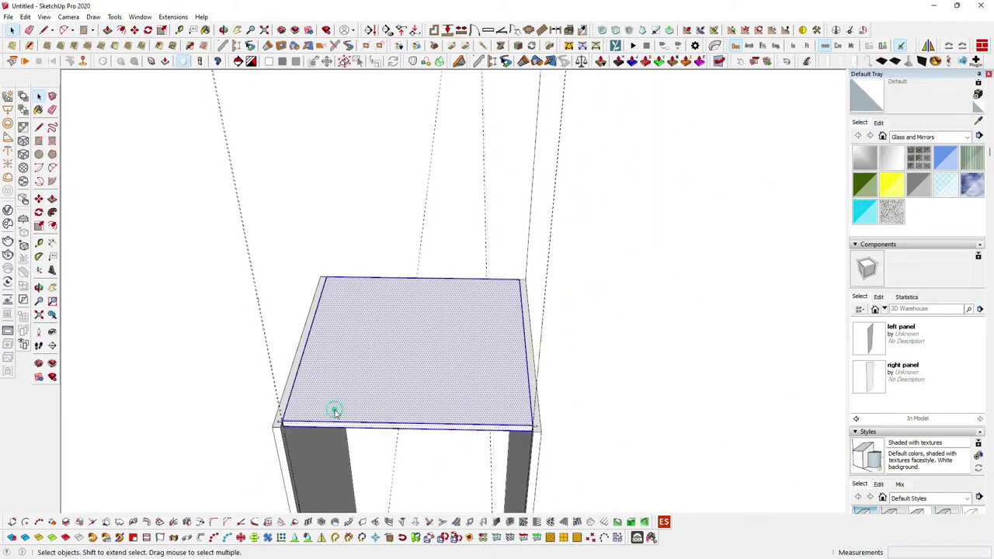
Group the top board and make it a component named 'top panel'.
right_click(336, 414)
click(383, 109)
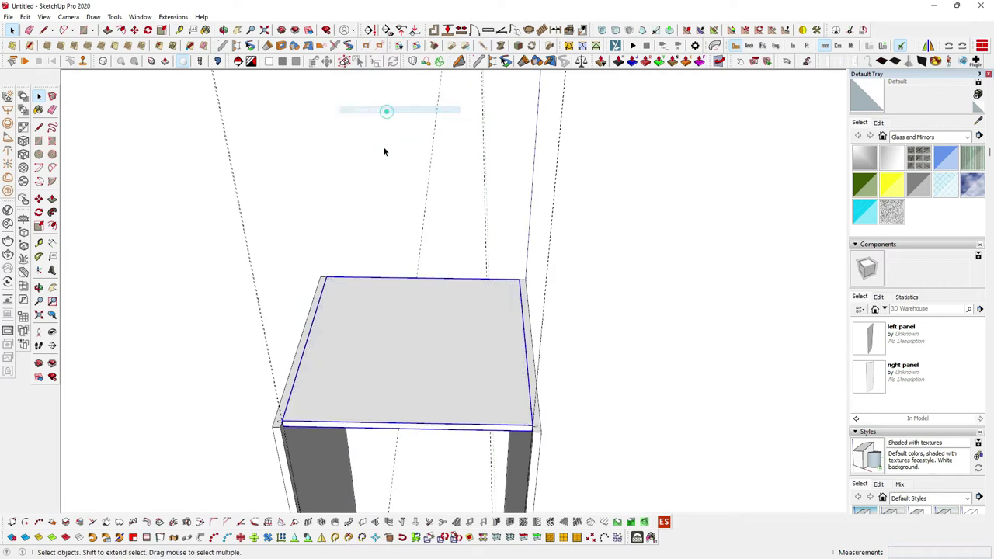
right_click(368, 368)
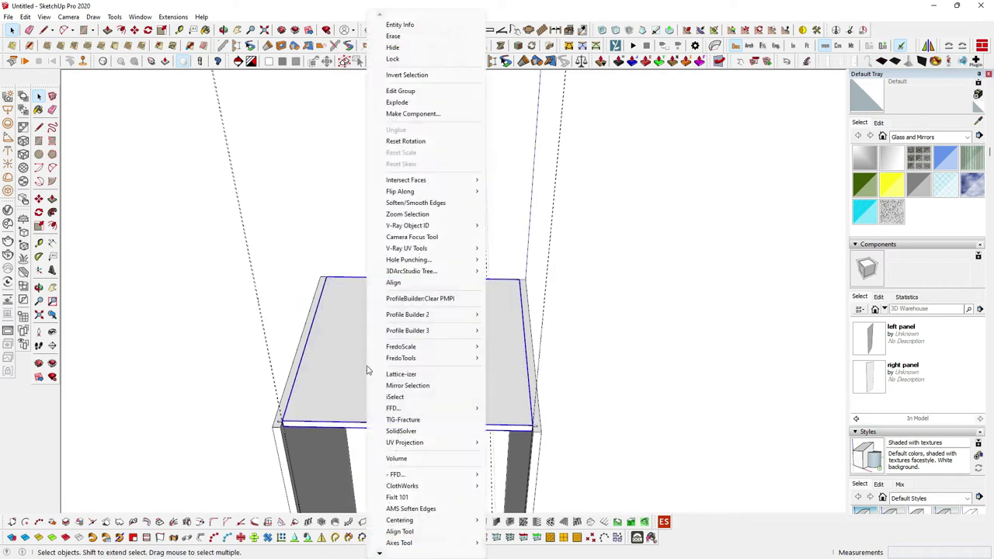
click(418, 115)
text(top panel)
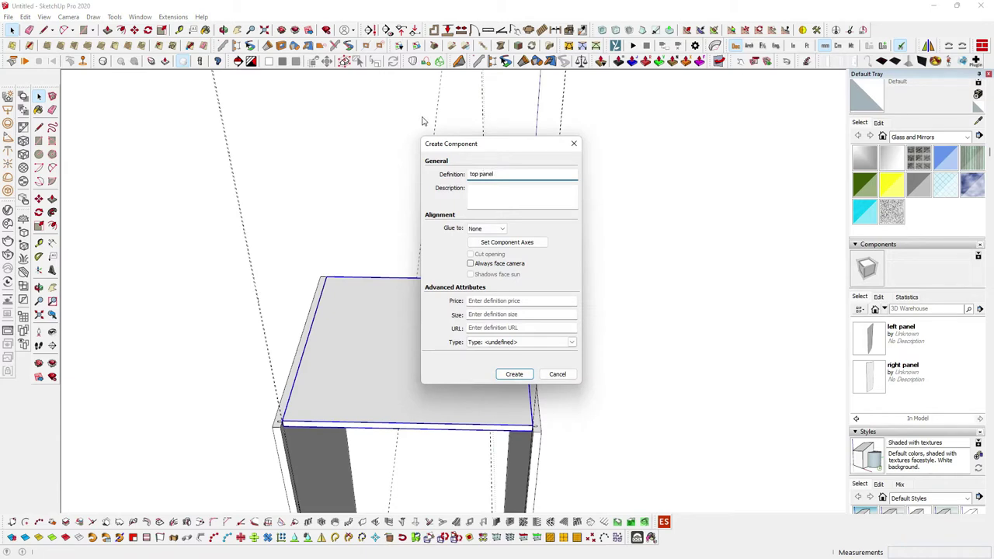
click(509, 376)
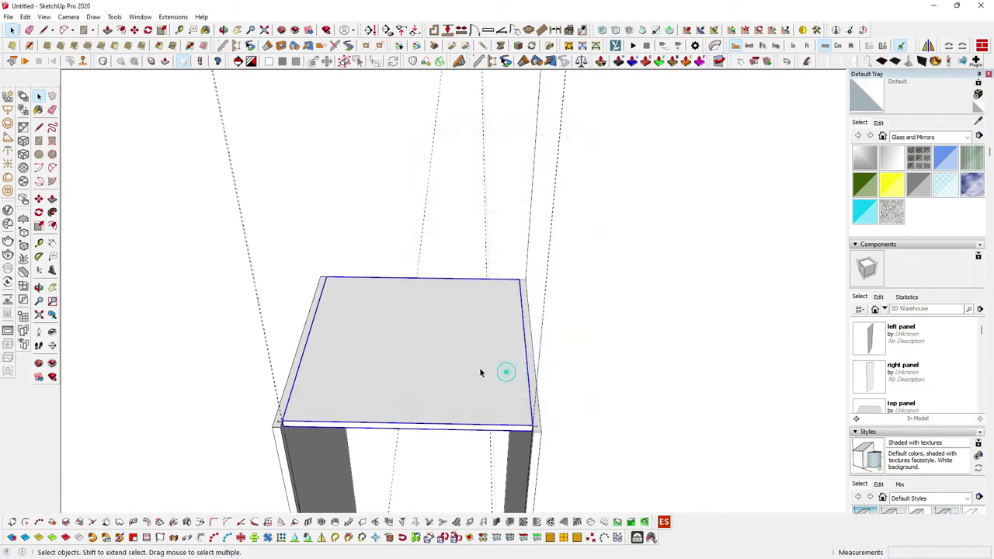
Deselect the top panel and orbit around the cabinet box to inspect it.
mouse_move(412, 366)
middle_down()
mouse_move(710, 377)
mouse_move(468, 362)
mouse_move(557, 295)
middle_up()
scroll(552, 406, down, 2)
scroll(485, 409, down, 2)
mouse_move(484, 409)
middle_down()
mouse_move(415, 290)
mouse_move(337, 324)
mouse_move(568, 377)
middle_up()
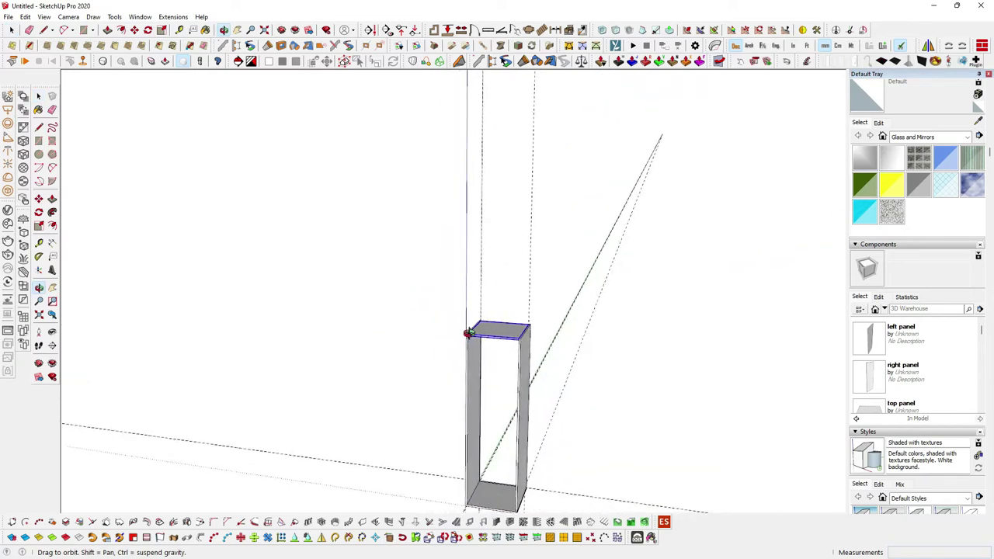
click(584, 389)
scroll(536, 372, up, 2)
scroll(505, 363, up, 2)
scroll(453, 349, up, 2)
mouse_move(453, 349)
middle_down()
mouse_move(401, 247)
mouse_move(354, 303)
mouse_move(410, 410)
mouse_move(410, 366)
mouse_move(429, 378)
middle_up()
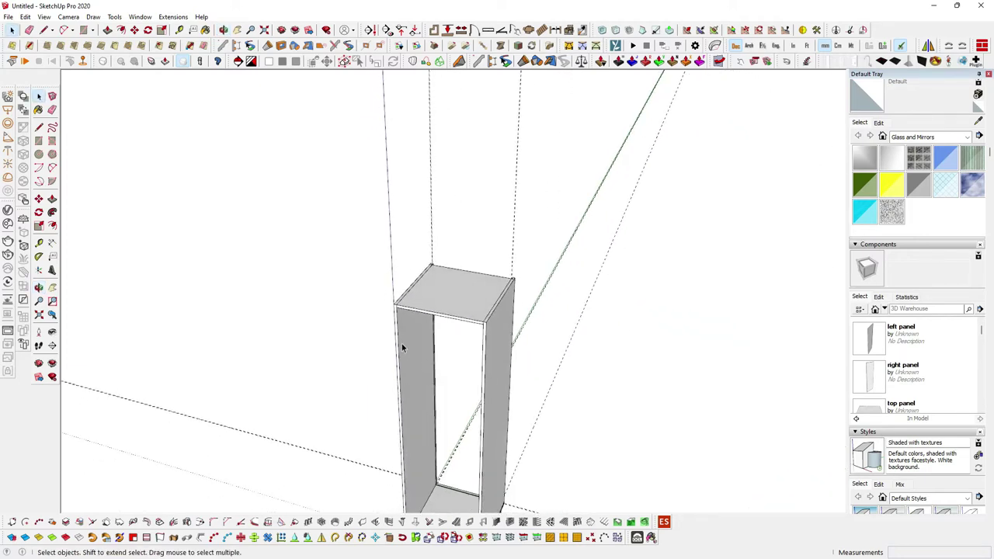
scroll(400, 346, up, 1)
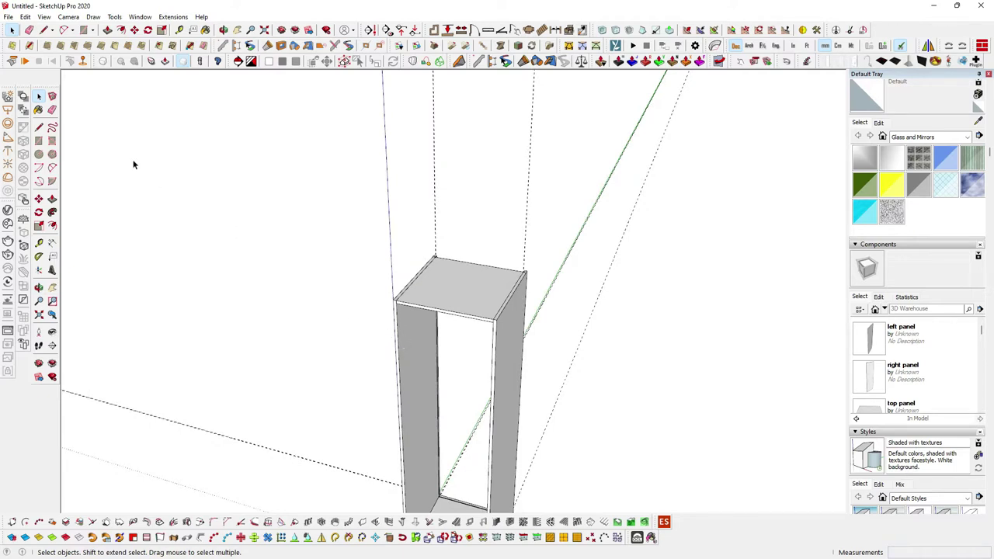
click(178, 31)
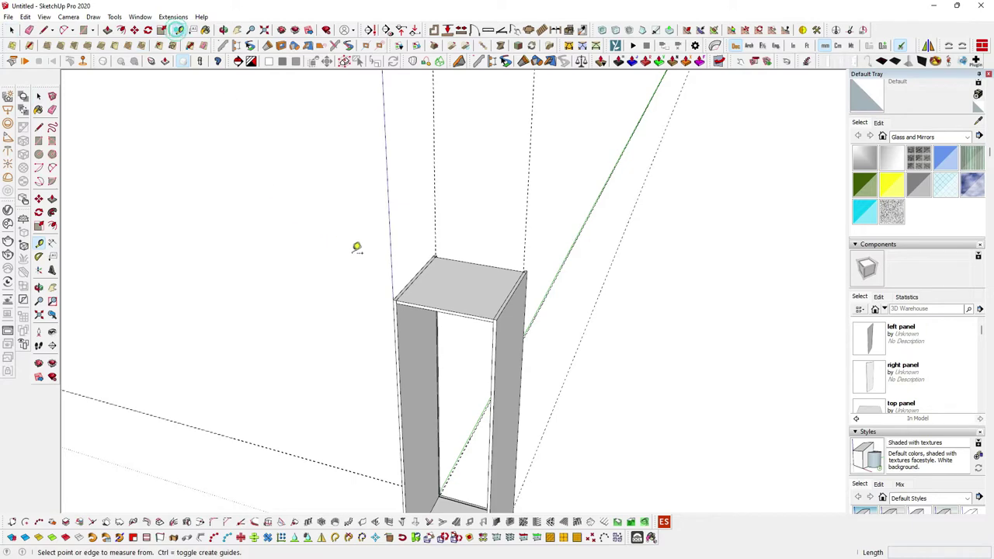
Measure down the side panel from the top panel's corner.
scroll(426, 350, up, 2)
scroll(386, 275, up, 2)
scroll(359, 204, up, 2)
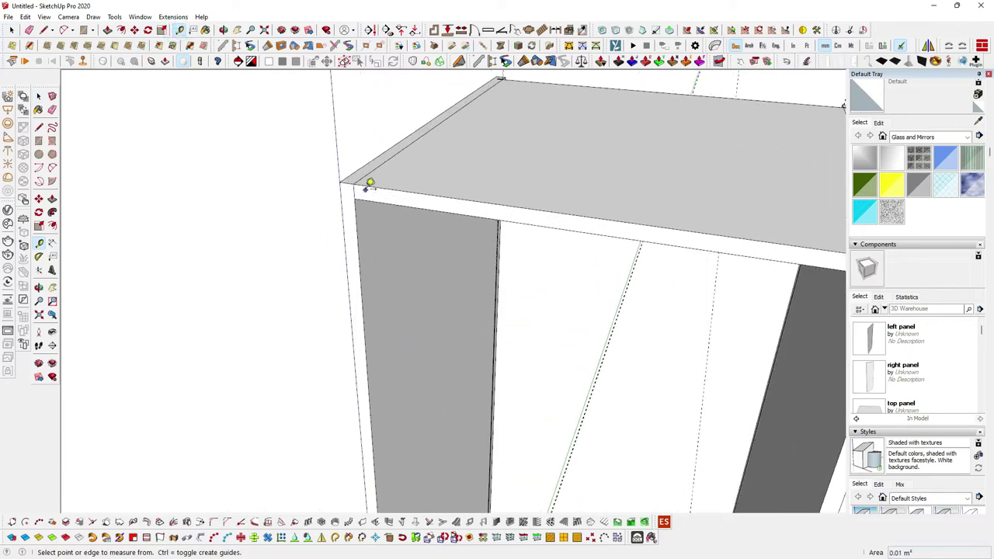
click(366, 186)
text(650)
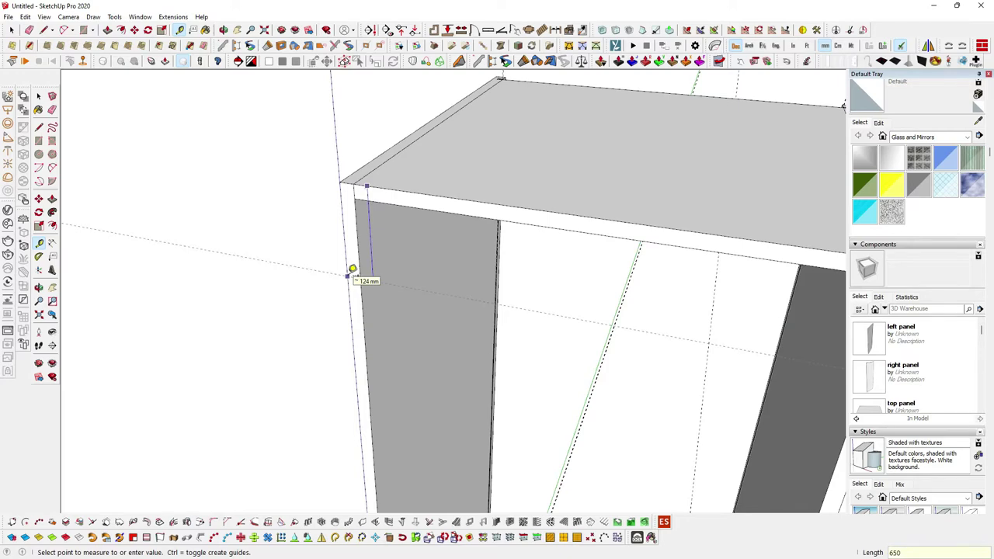
click(351, 269)
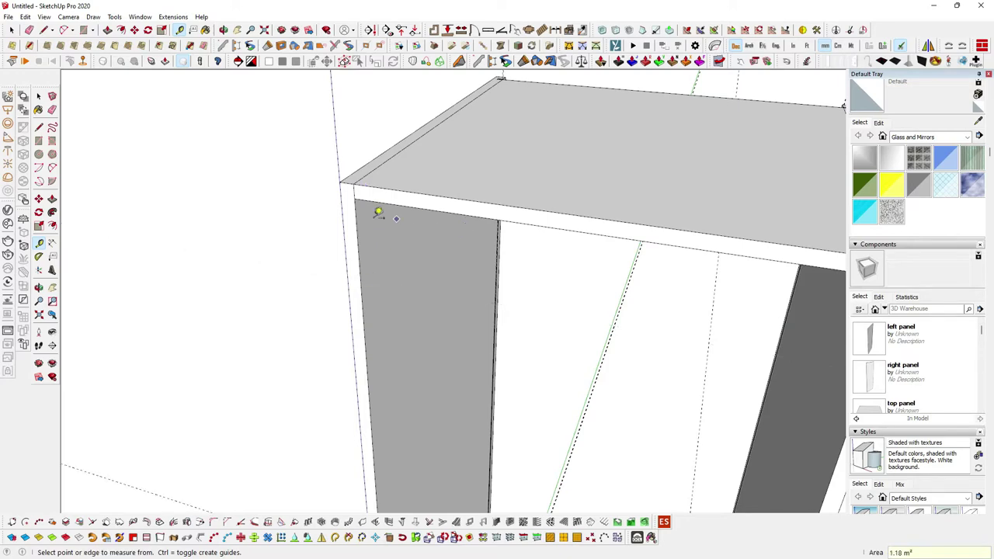
scroll(381, 209, down, 3)
scroll(348, 195, down, 2)
scroll(374, 310, up, 2)
scroll(375, 333, up, 1)
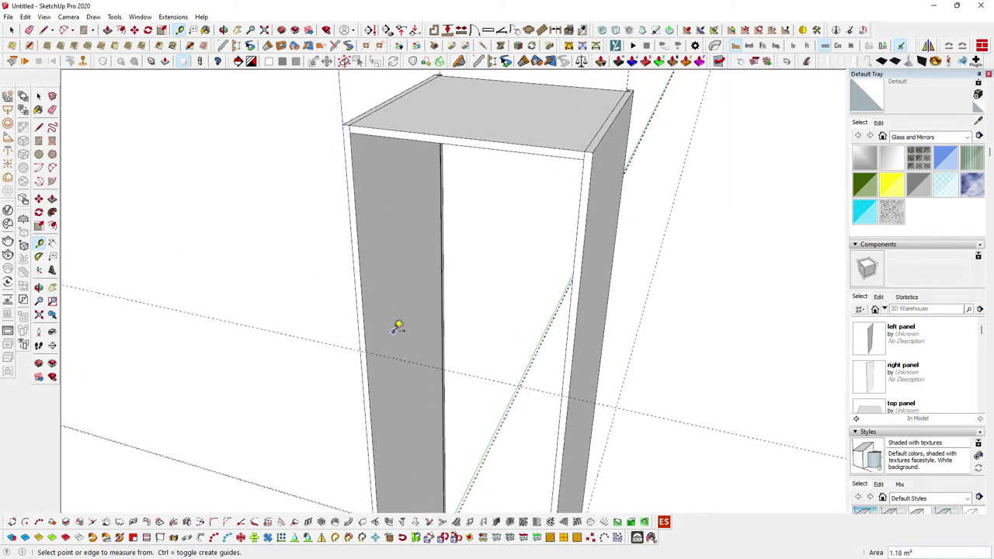
mouse_move(384, 276)
middle_down()
mouse_move(344, 144)
mouse_move(377, 148)
middle_up()
Add a guide 632 mm below the top panel and a parallel guide 18 mm away.
click(380, 152)
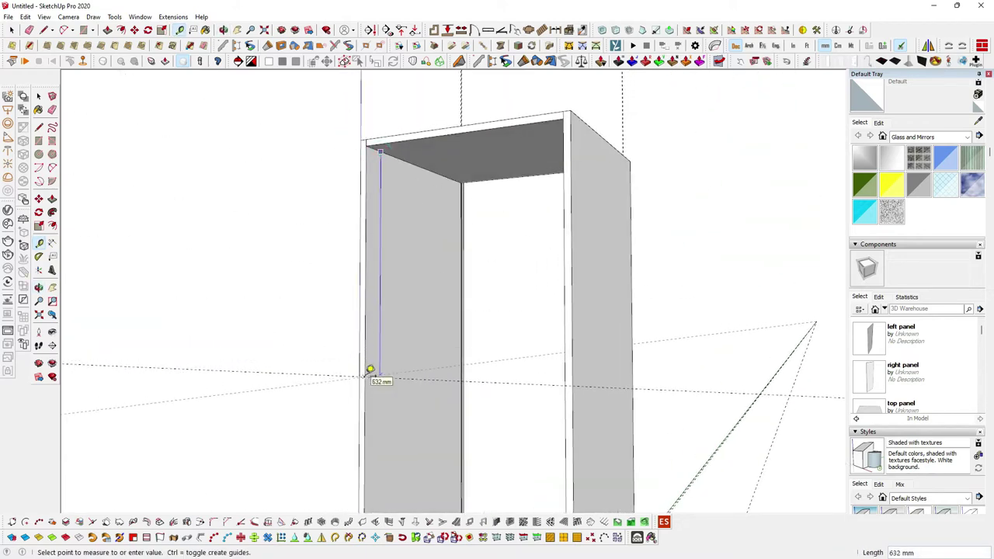
click(364, 375)
middle_drag(428, 339, 386, 443)
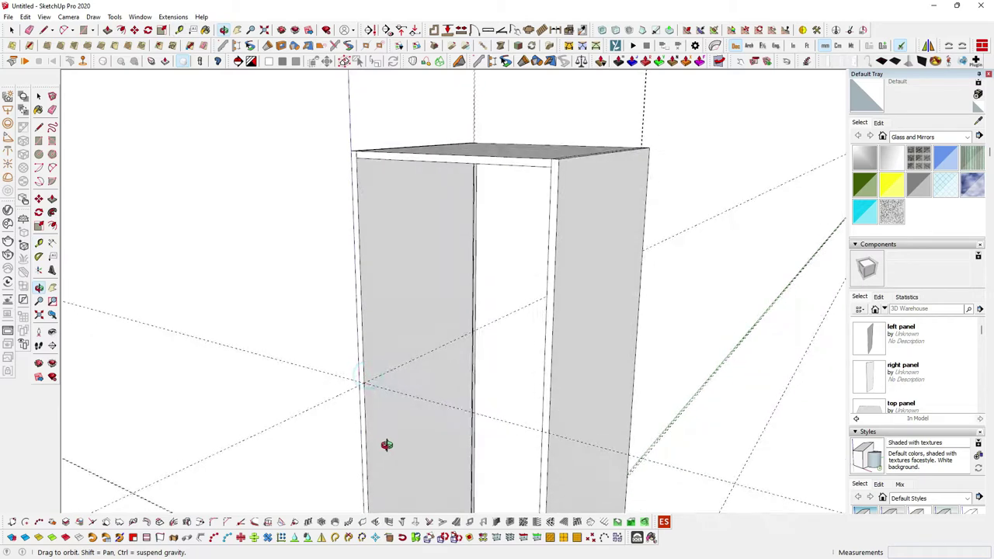
scroll(384, 382, up, 5)
click(390, 363)
text(18)
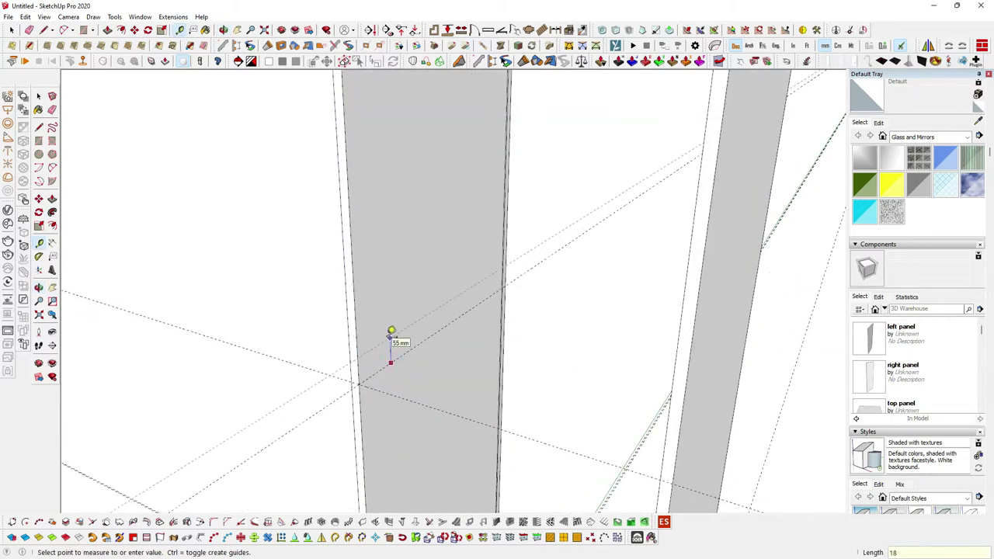
key(Return)
Draw an 18 × 580 mm shelf rectangle on the side panel between the guides.
key(r)
click(362, 374)
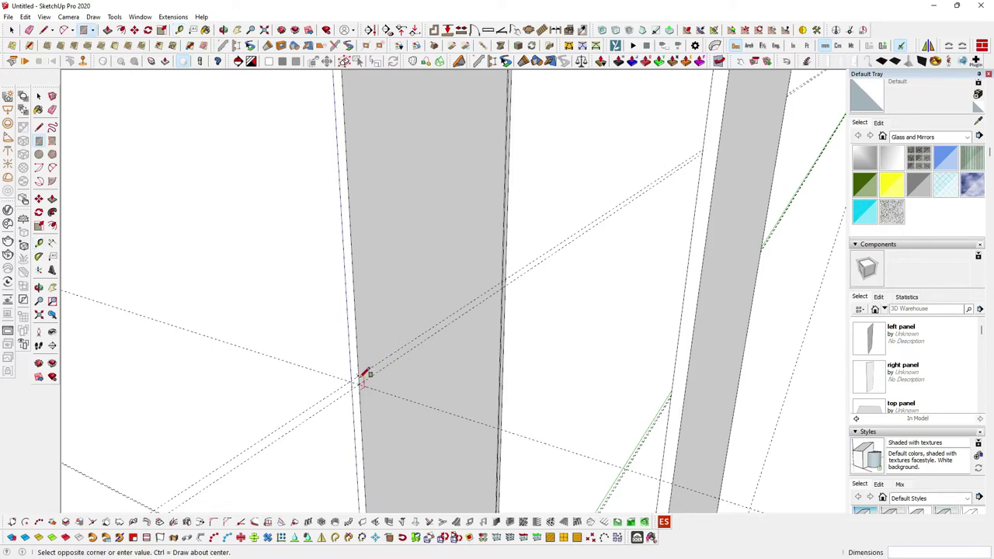
scroll(487, 301, up, 2)
scroll(501, 287, up, 2)
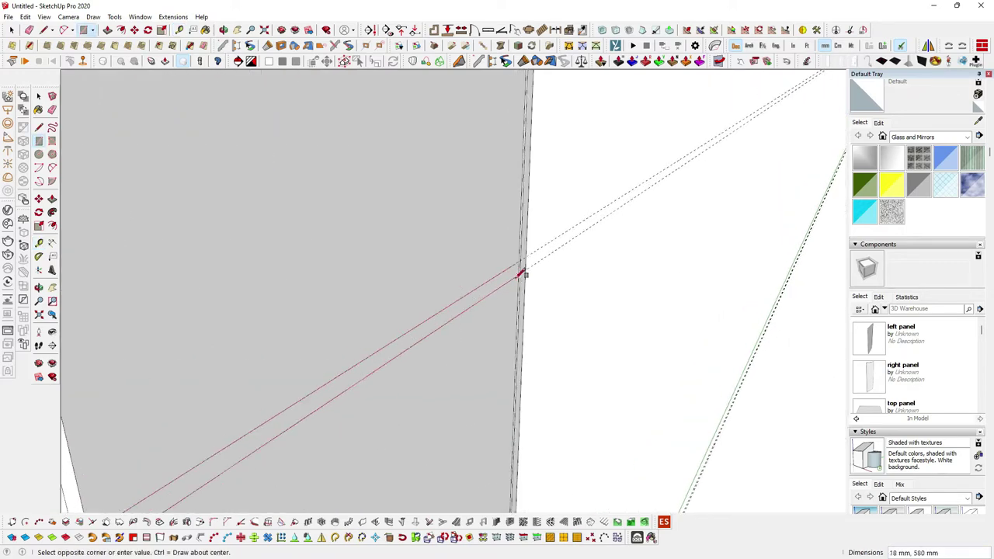
click(522, 271)
scroll(477, 289, down, 3)
Push the shelf rectangle 564 mm across to the opposite side panel.
key(p)
mouse_move(468, 295)
middle_down()
mouse_move(486, 311)
mouse_move(648, 272)
middle_up()
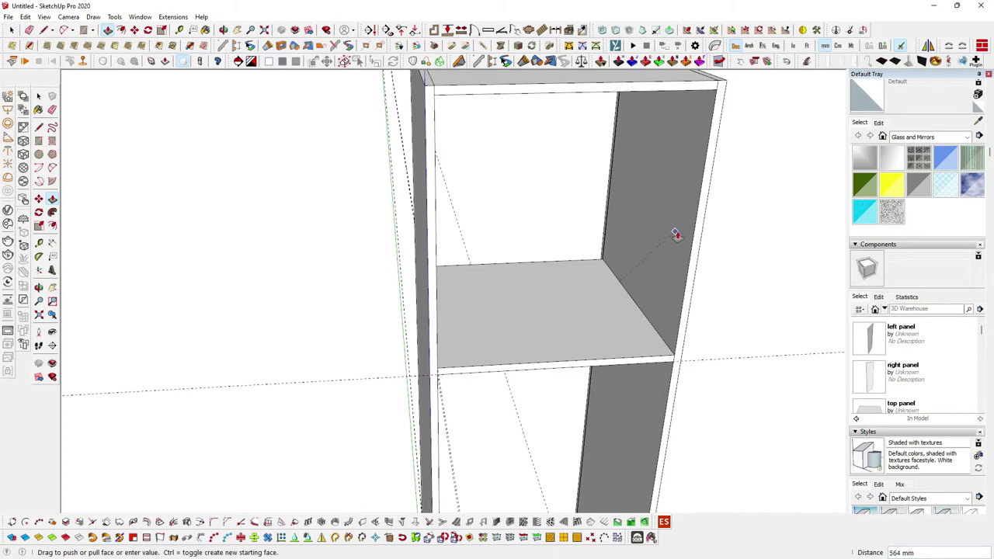
click(685, 263)
middle_drag(639, 302, 505, 309)
key(space)
click(507, 317)
Make the shelf board a component named 'shelf'.
right_click(507, 318)
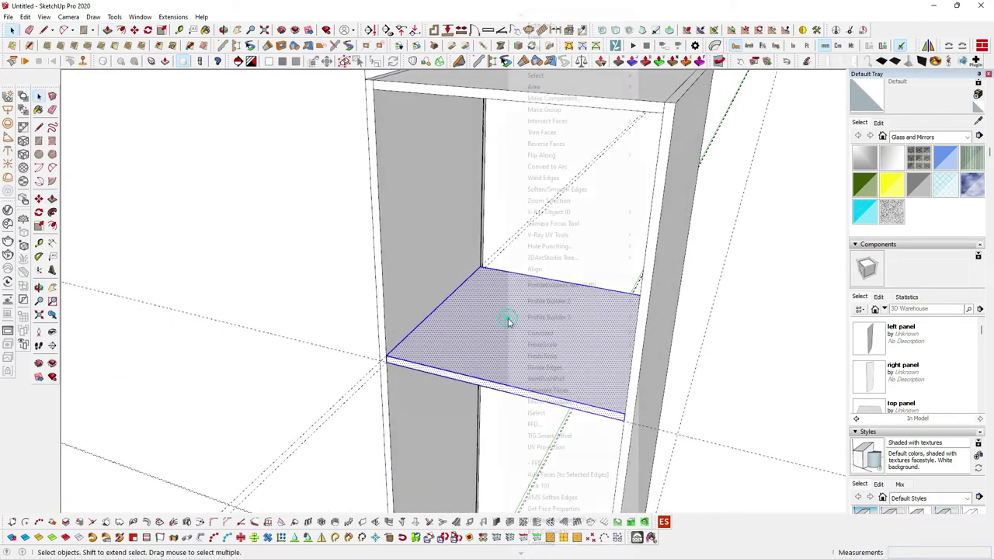
click(567, 98)
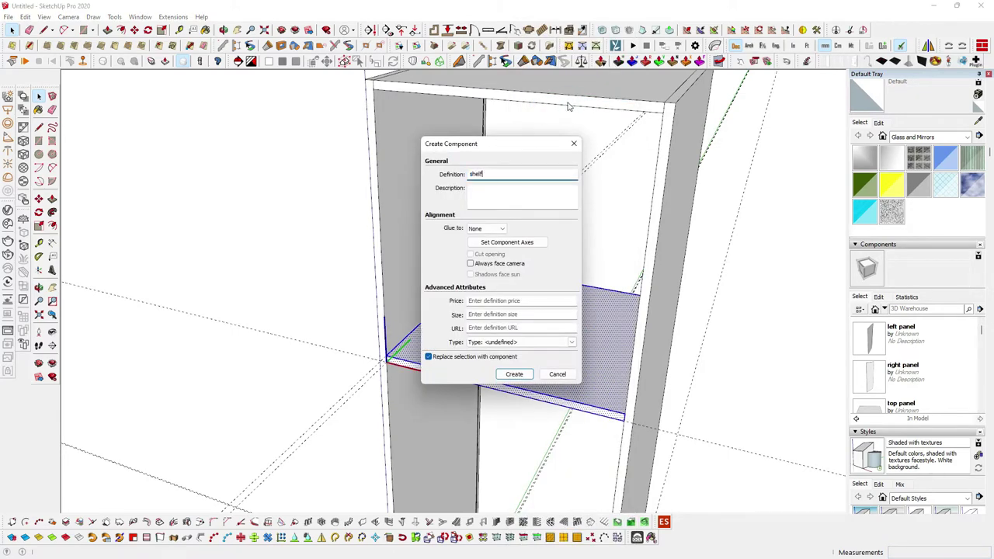
text(shelf)
click(514, 375)
scroll(497, 326, down, 2)
scroll(474, 303, down, 5)
Orbit out to view the whole cabinet and go to Edit > Delete Guides.
middle_drag(458, 287, 445, 265)
mouse_move(444, 265)
mouse_down()
mouse_move(372, 220)
mouse_move(435, 251)
mouse_move(502, 244)
mouse_up()
middle_drag(503, 243, 435, 244)
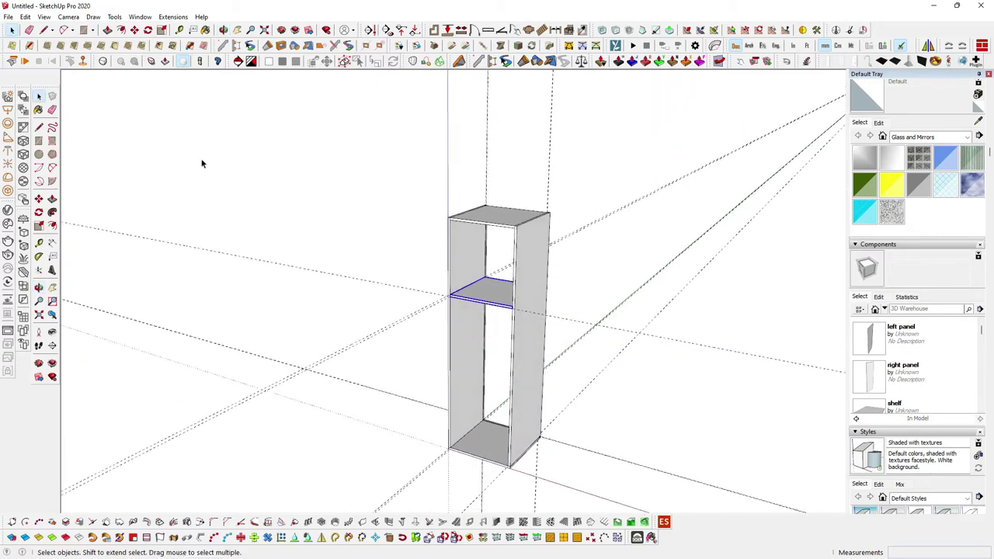
click(25, 17)
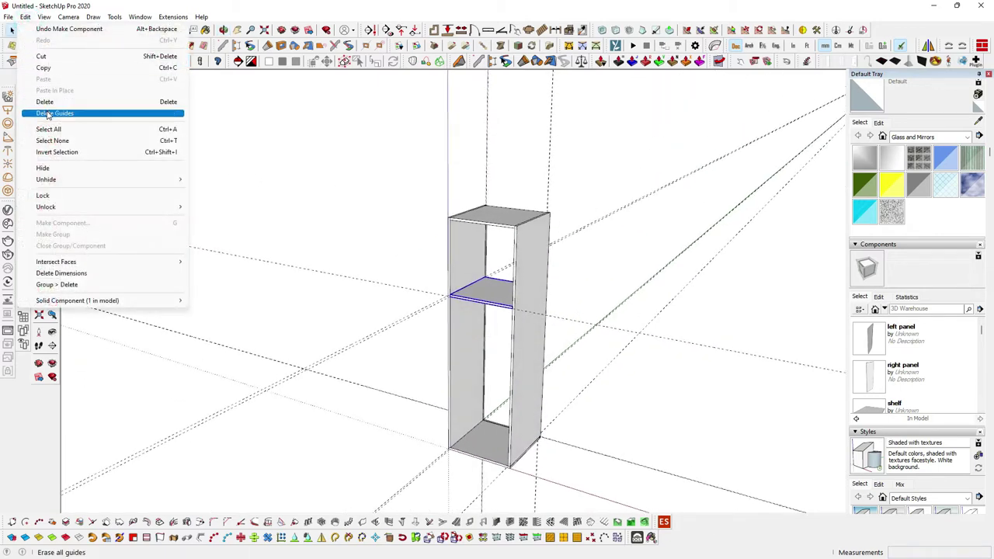
Delete all guide lines and measure down from the shelf's front edge.
click(48, 115)
mouse_move(336, 294)
middle_down()
mouse_move(443, 300)
mouse_move(436, 249)
mouse_move(455, 311)
mouse_move(481, 244)
middle_up()
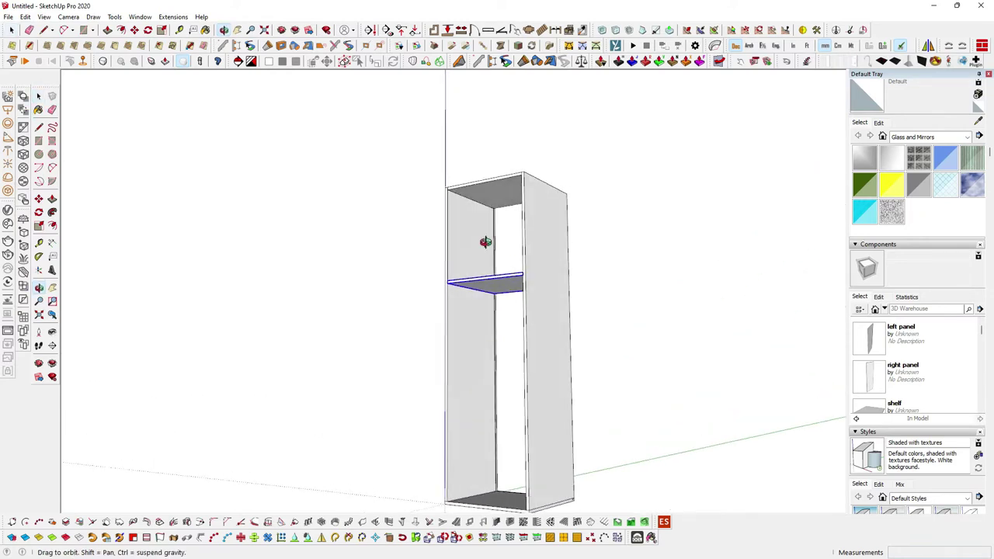
key(t)
scroll(480, 268, up, 3)
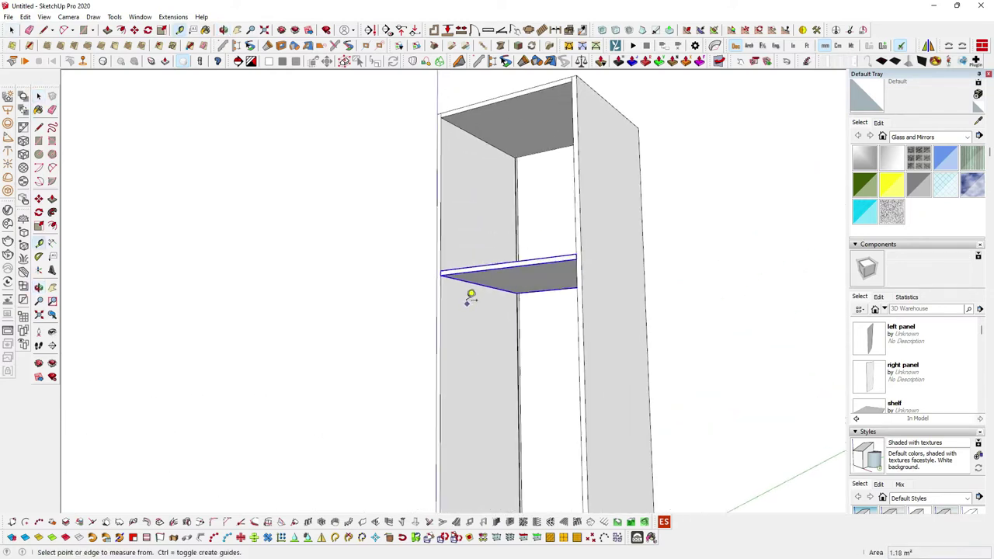
scroll(472, 283, up, 2)
click(476, 276)
scroll(476, 276, down, 3)
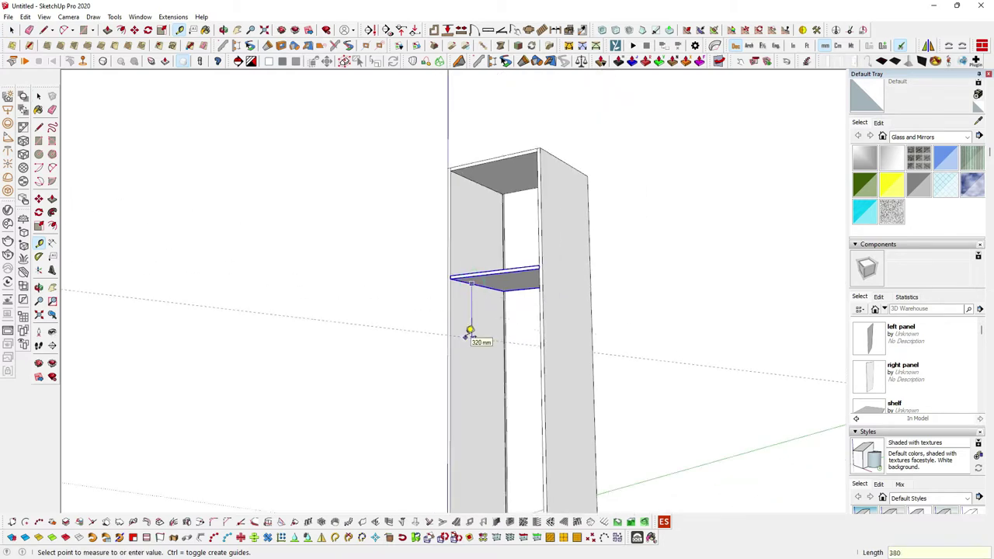
mouse_move(470, 337)
middle_down()
mouse_move(472, 428)
mouse_move(488, 344)
mouse_move(480, 321)
middle_up()
Copy the shelf 398 mm down below the original.
key(space)
key(m)
scroll(438, 299, up, 3)
scroll(442, 299, up, 2)
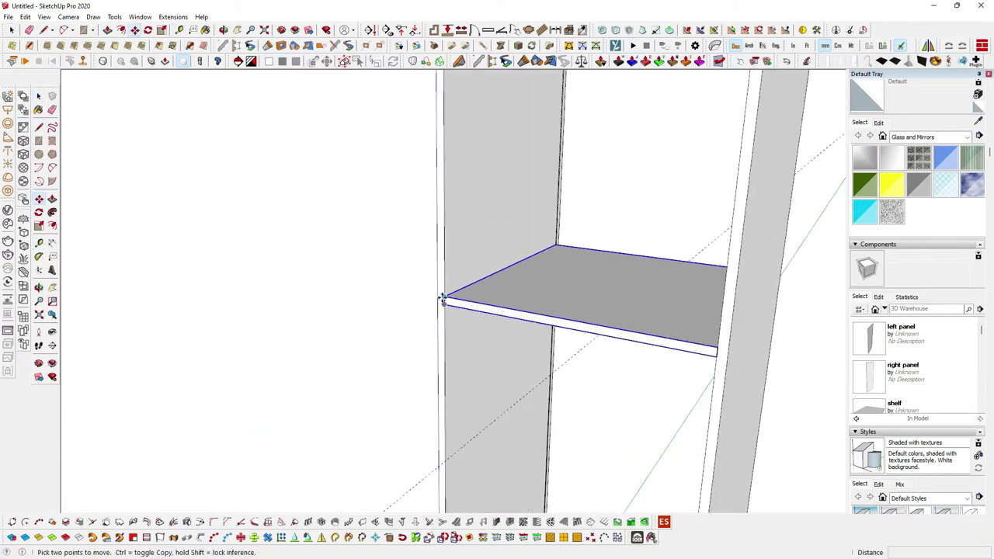
click(445, 299)
key(ctrl)
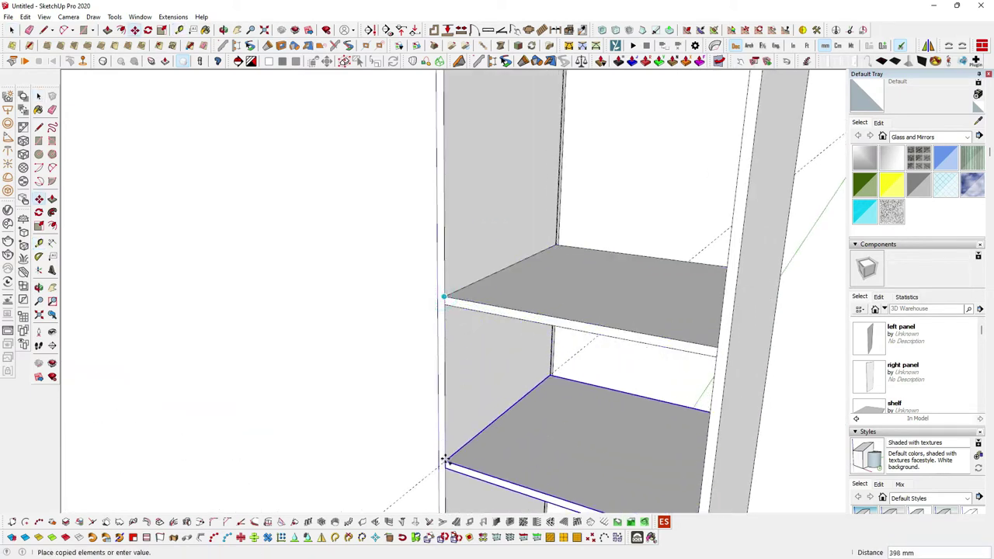
click(444, 463)
scroll(444, 461, down, 3)
scroll(442, 302, down, 3)
mouse_move(442, 302)
middle_down()
mouse_move(492, 262)
mouse_move(422, 164)
middle_up()
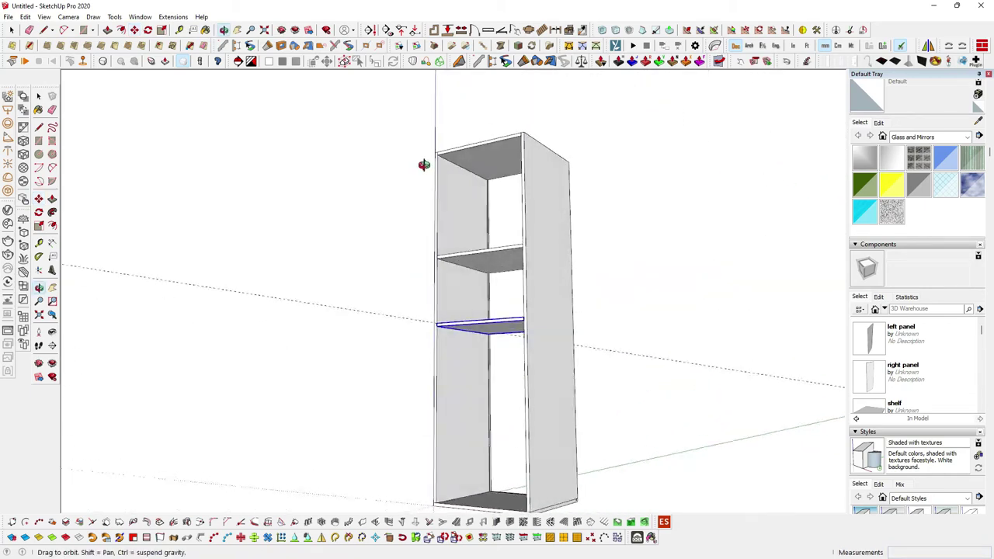
Measure down from the copied shelf's lower edge.
key(m)
scroll(451, 185, up, 3)
key(t)
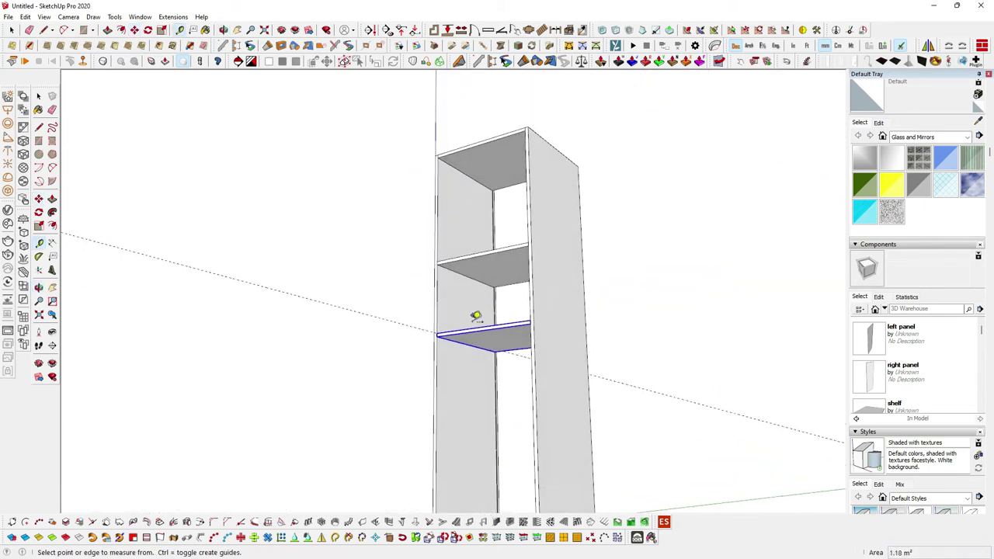
scroll(455, 338, up, 3)
click(445, 332)
scroll(445, 332, down, 2)
text(590)
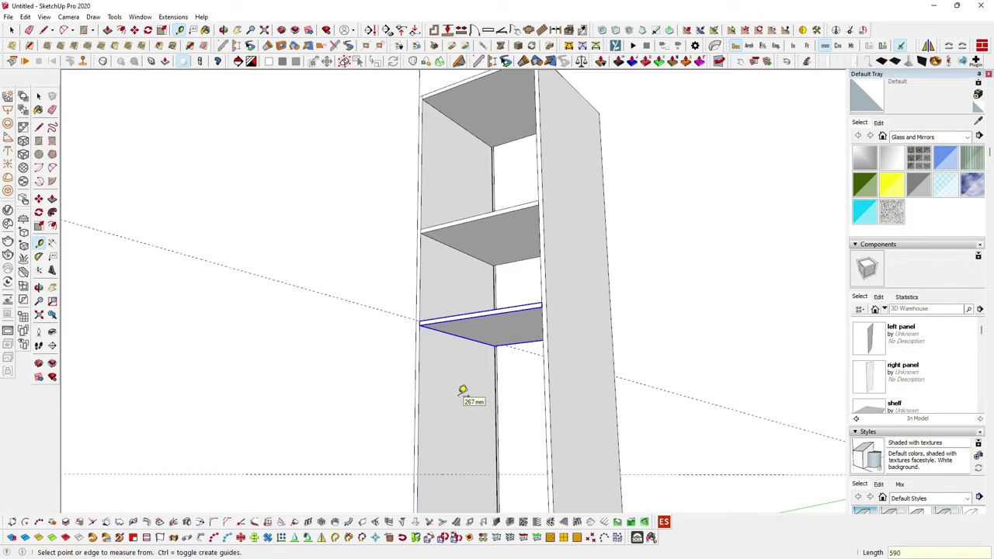
key(Escape)
scroll(451, 384, down, 3)
scroll(442, 399, down, 2)
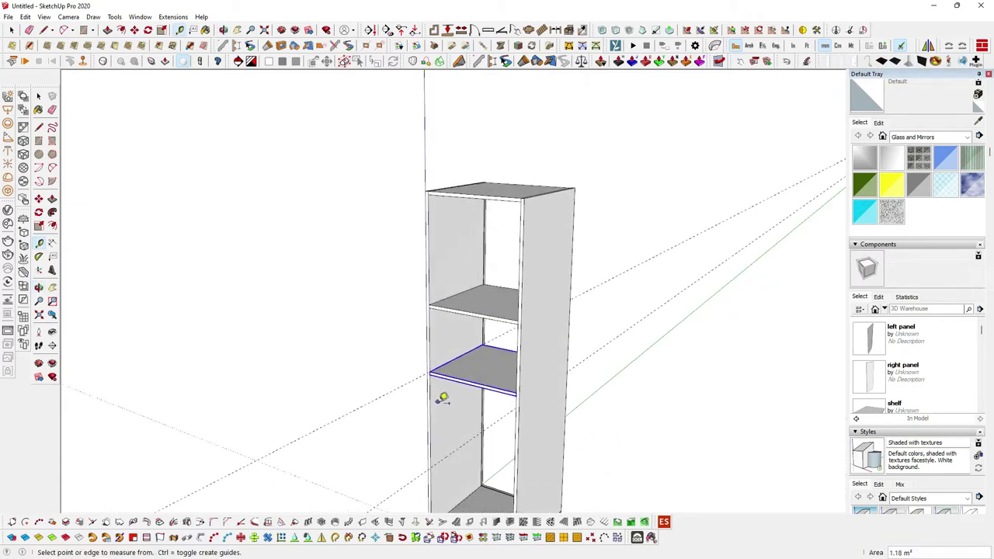
Place a second shelf copy lower in the cabinet, giving three shelves.
key(m)
scroll(433, 373, up, 3)
key(ctrl)
click(426, 352)
scroll(427, 347, down, 2)
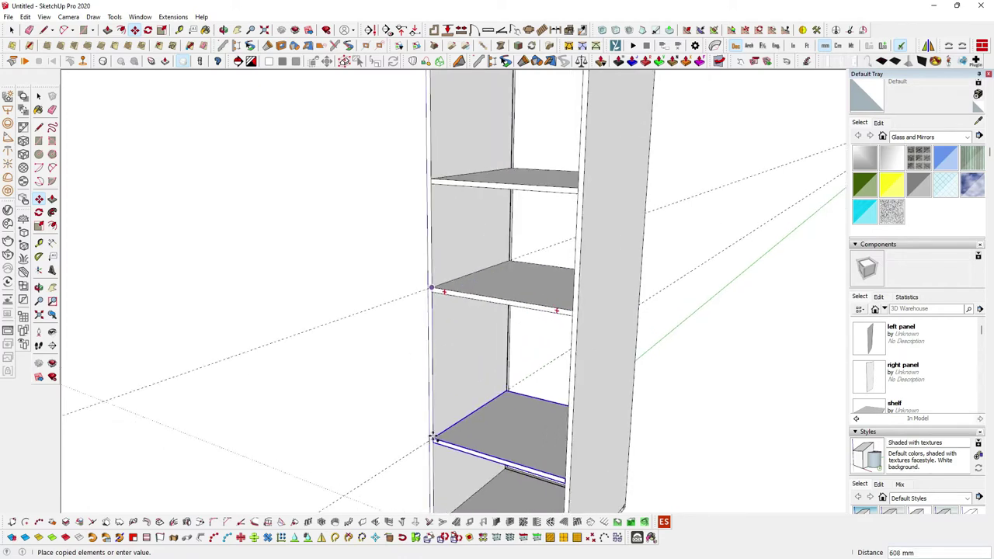
click(433, 441)
scroll(428, 350, down, 3)
mouse_move(500, 365)
middle_down()
mouse_move(619, 335)
mouse_move(464, 329)
mouse_move(466, 360)
mouse_move(435, 412)
mouse_move(444, 303)
mouse_move(437, 376)
mouse_move(439, 365)
middle_up()
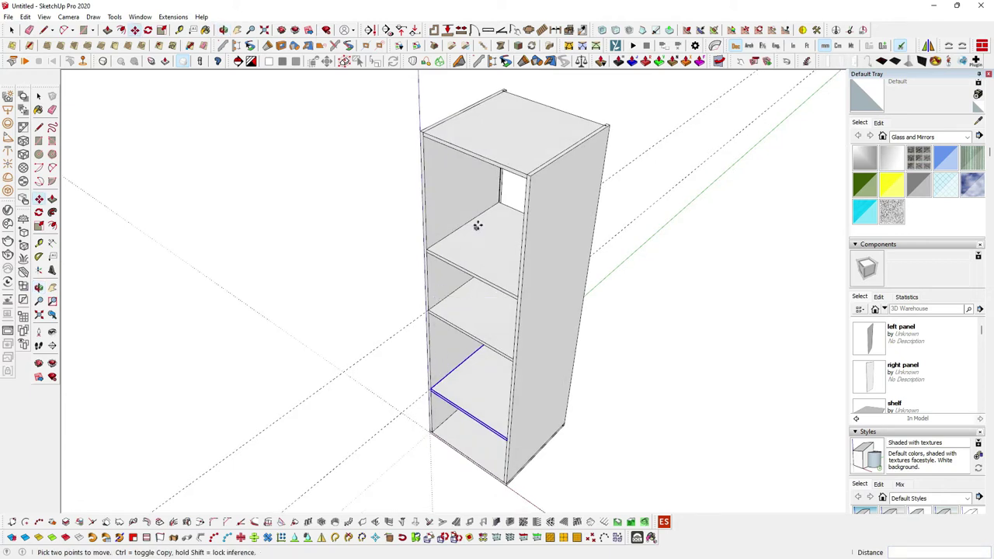
key(r)
scroll(425, 134, up, 2)
Draw a rectangle over the upper front opening, from the cabinet's top corner to the upper shelf.
scroll(424, 125, up, 2)
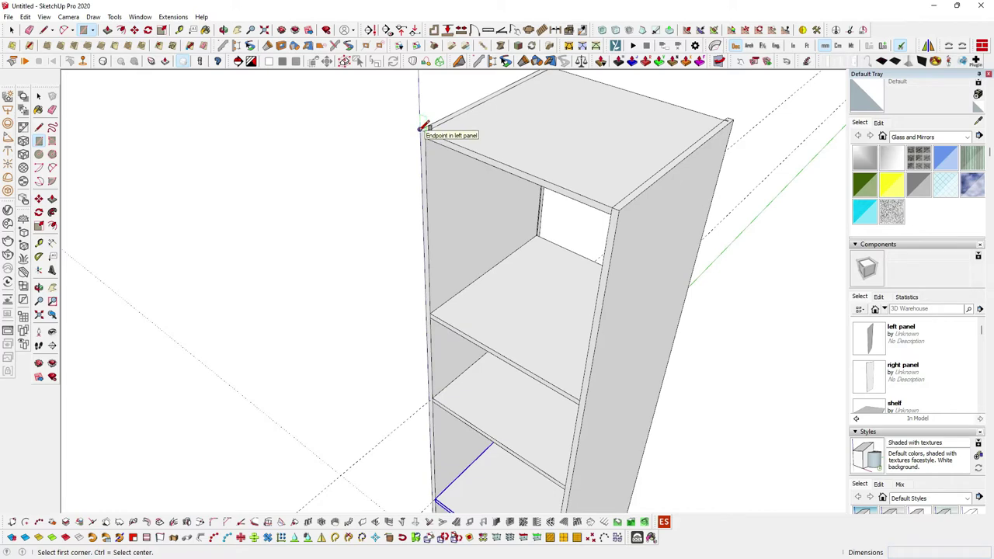
key(t)
scroll(566, 396, up, 3)
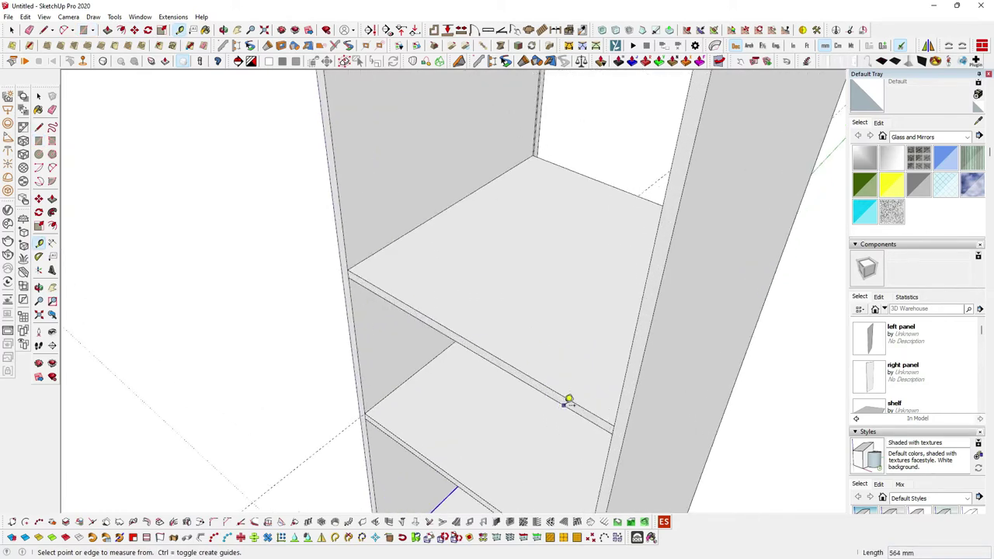
scroll(562, 397, down, 2)
scroll(553, 365, down, 3)
key(r)
scroll(467, 198, up, 3)
click(450, 179)
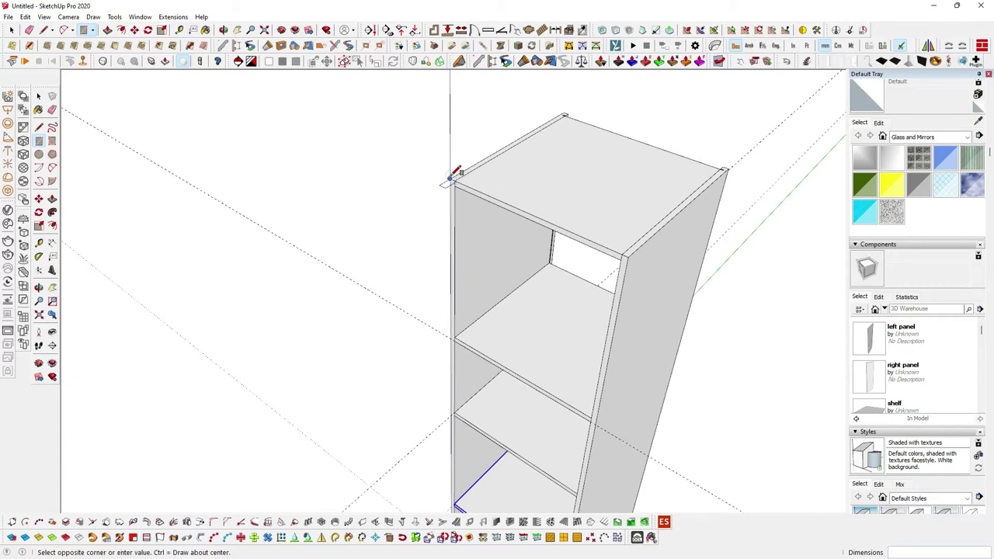
scroll(577, 435, down, 3)
scroll(577, 370, up, 5)
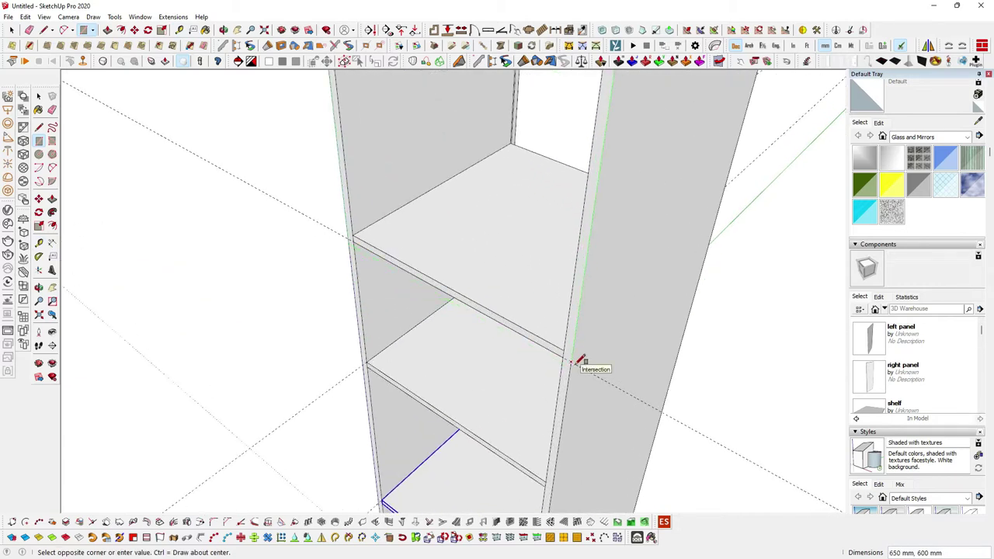
click(578, 361)
Extrude the rectangle 24 mm into a front panel.
key(p)
click(552, 316)
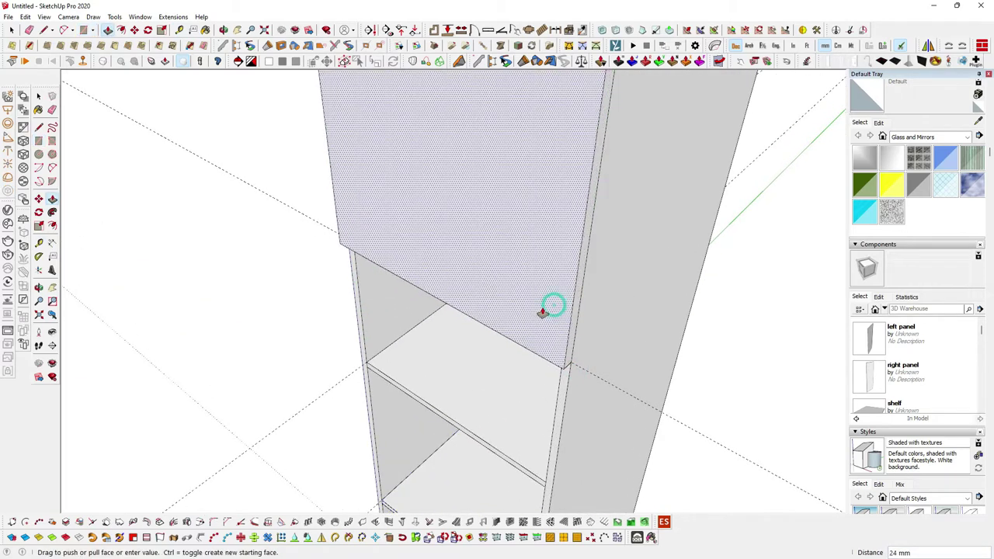
click(542, 313)
scroll(541, 315, down, 3)
scroll(541, 317, down, 3)
key(space)
scroll(544, 280, up, 3)
Make the panel a component named 'upper door'.
click(545, 282)
right_click(543, 276)
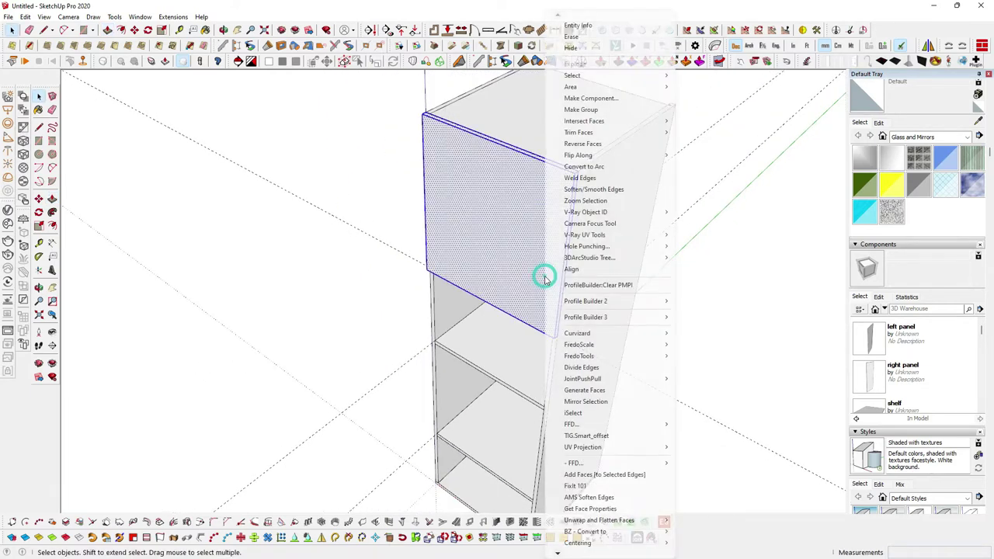
click(589, 99)
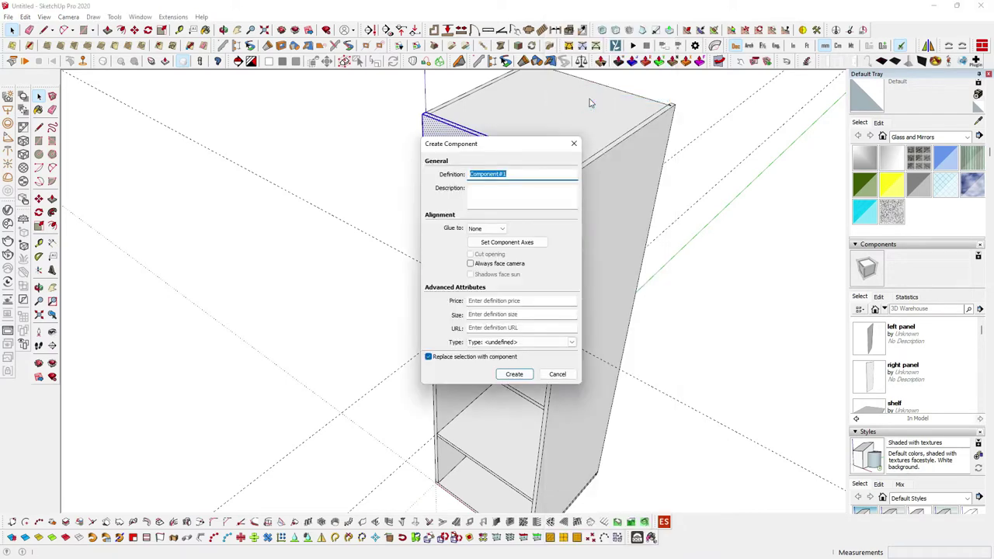
text(upper)
text( door)
click(515, 375)
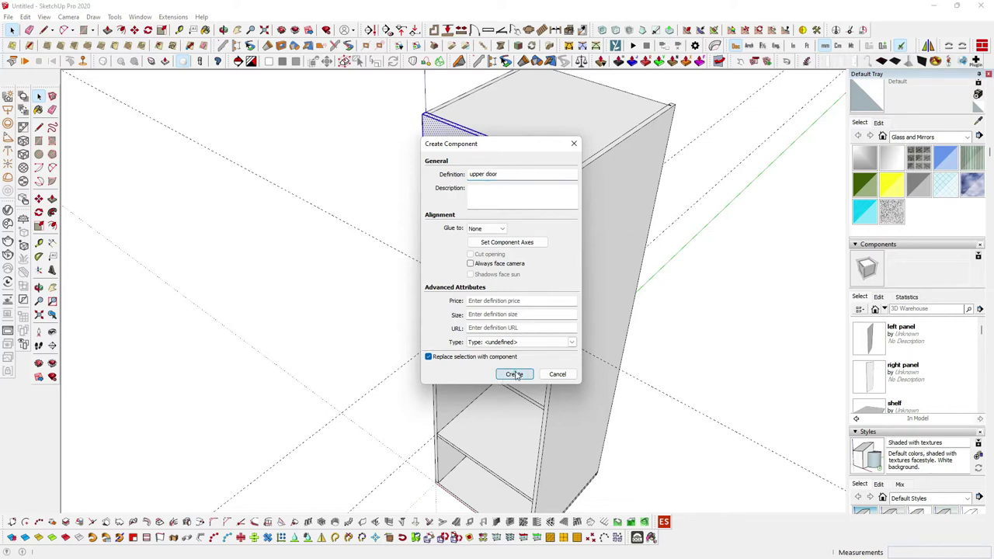
mouse_move(518, 299)
middle_down()
mouse_move(477, 315)
mouse_move(499, 215)
middle_up()
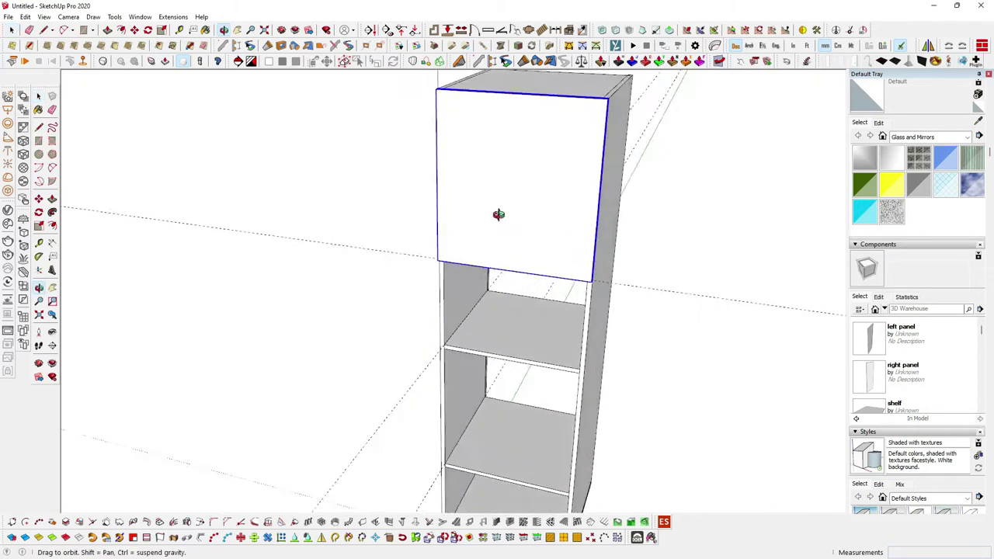
Delete all guide lines from the model.
scroll(499, 217, down, 3)
mouse_move(498, 291)
middle_down()
mouse_move(568, 226)
mouse_move(477, 288)
mouse_move(483, 300)
middle_up()
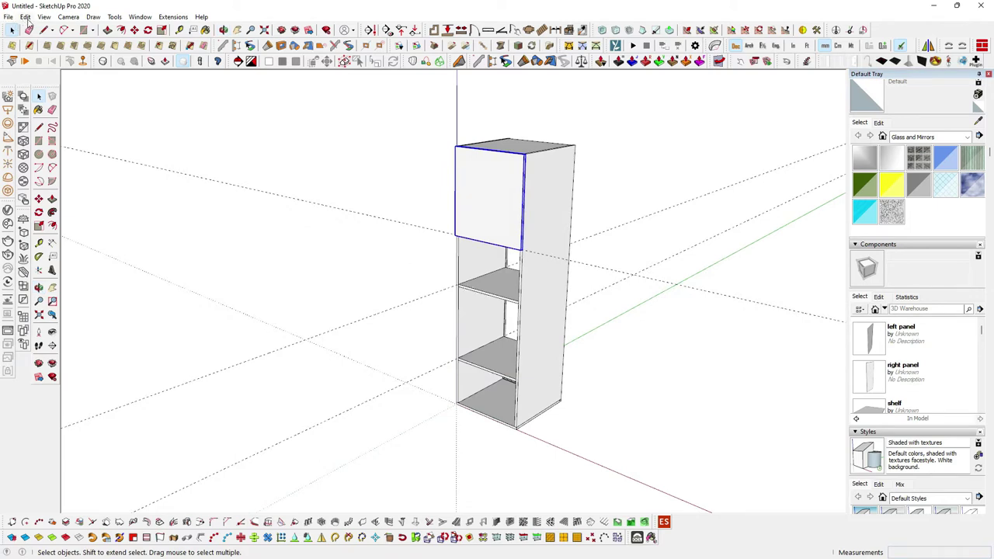
click(25, 17)
click(64, 115)
scroll(523, 406, up, 1)
scroll(482, 399, up, 2)
scroll(482, 400, up, 2)
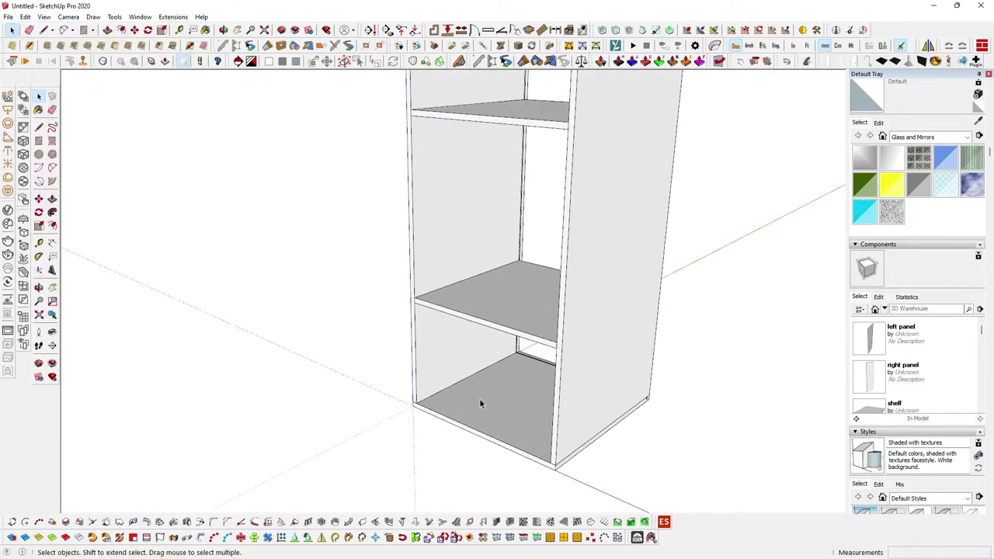
scroll(503, 410, down, 1)
scroll(522, 425, down, 1)
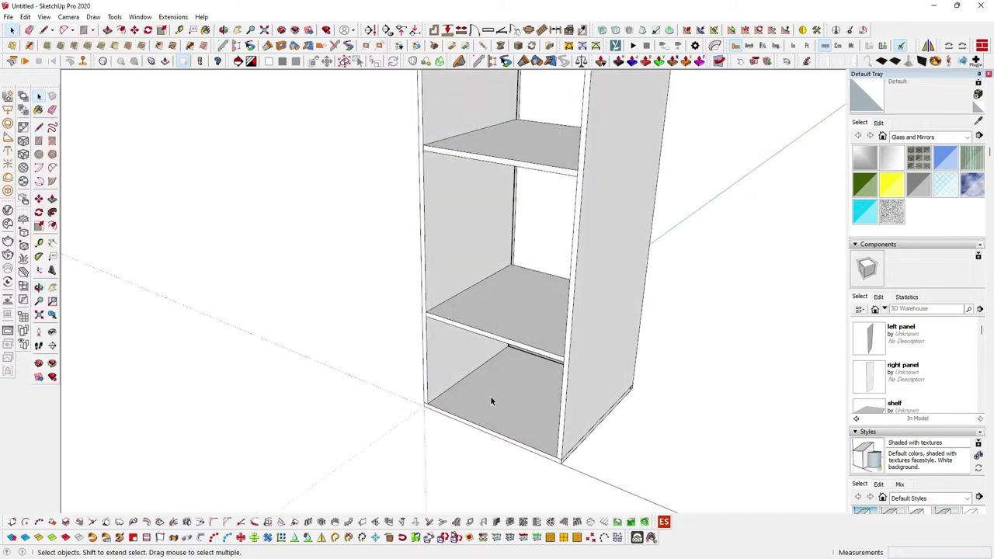
scroll(491, 398, down, 1)
scroll(491, 408, down, 1)
scroll(489, 408, down, 1)
Measure 36 mm and 600 mm, then place a 450 mm guide from the bottom inner edge.
key(t)
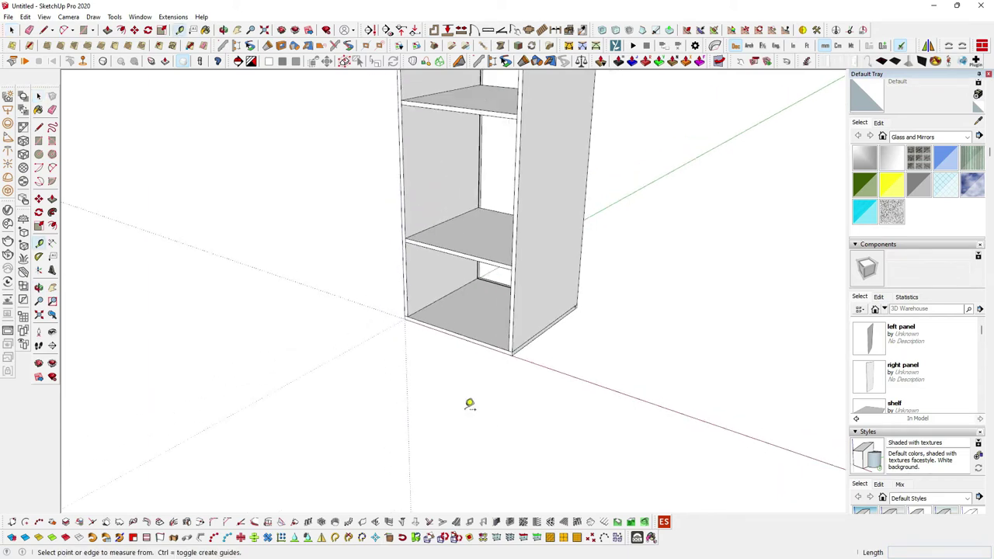
scroll(427, 365, up, 1)
scroll(424, 337, up, 2)
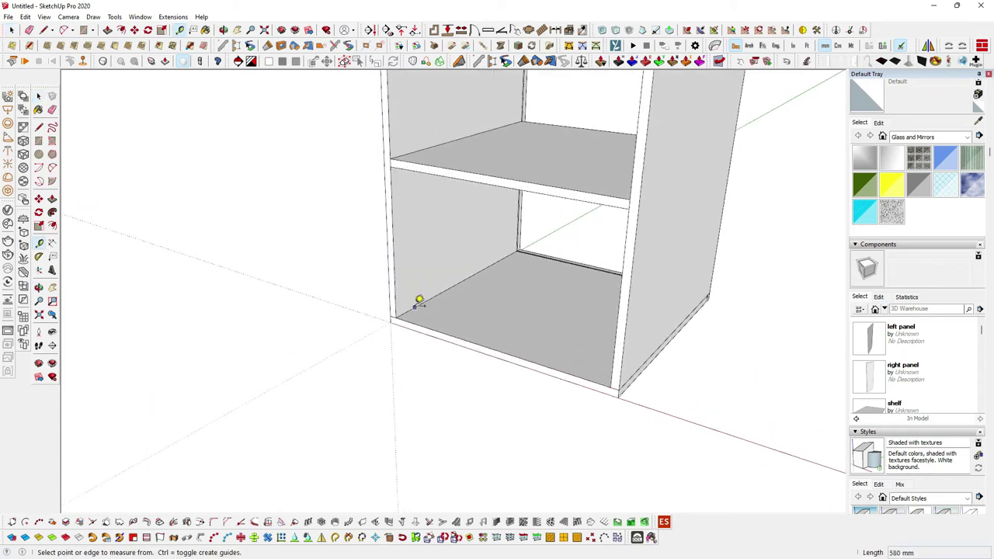
click(418, 301)
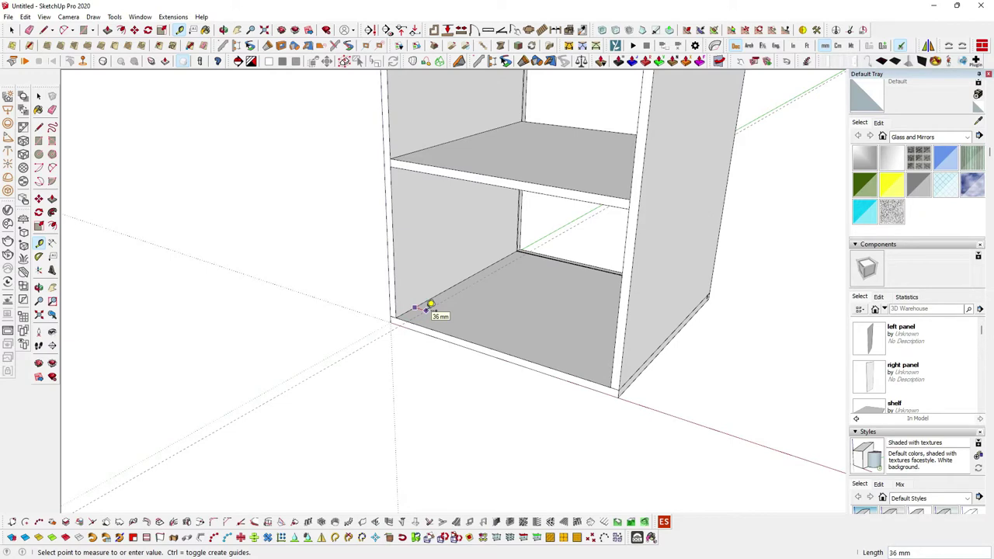
click(431, 305)
scroll(450, 342, up, 1)
scroll(435, 319, up, 1)
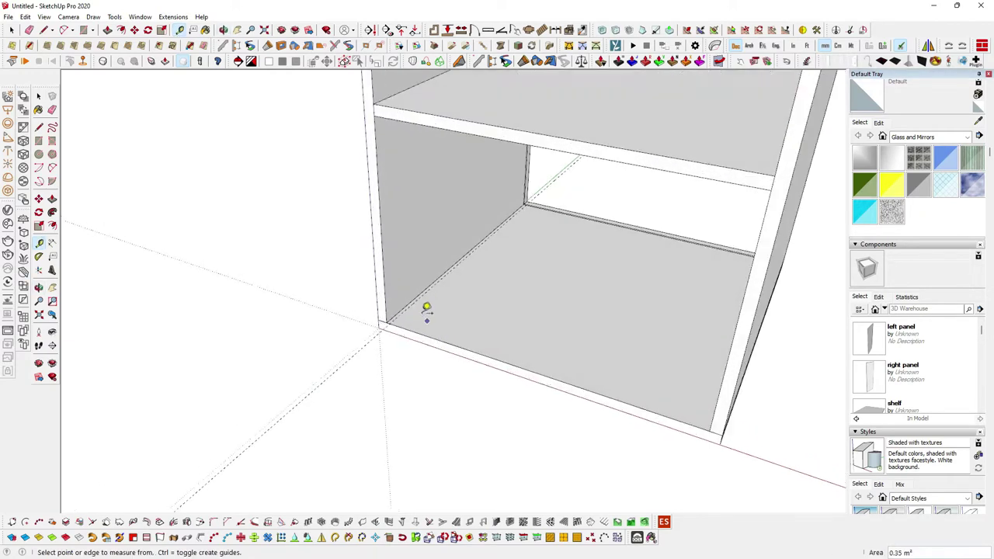
scroll(423, 303, up, 1)
click(420, 294)
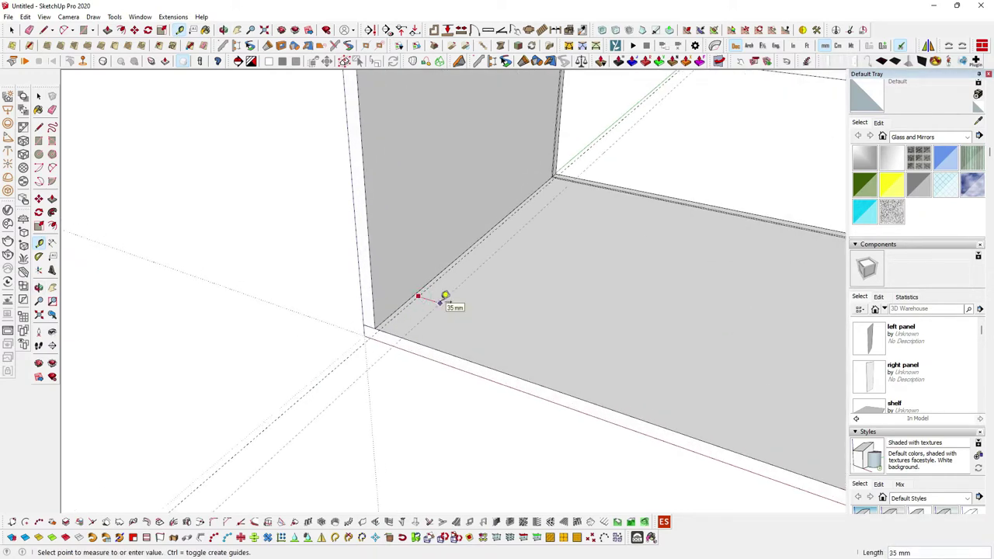
click(442, 301)
scroll(402, 326, up, 1)
scroll(408, 340, up, 1)
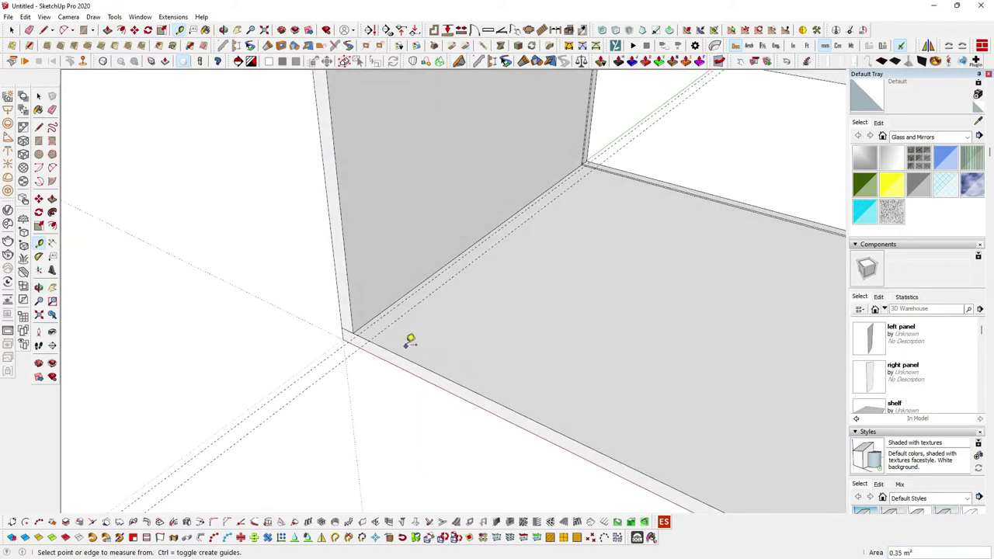
click(397, 353)
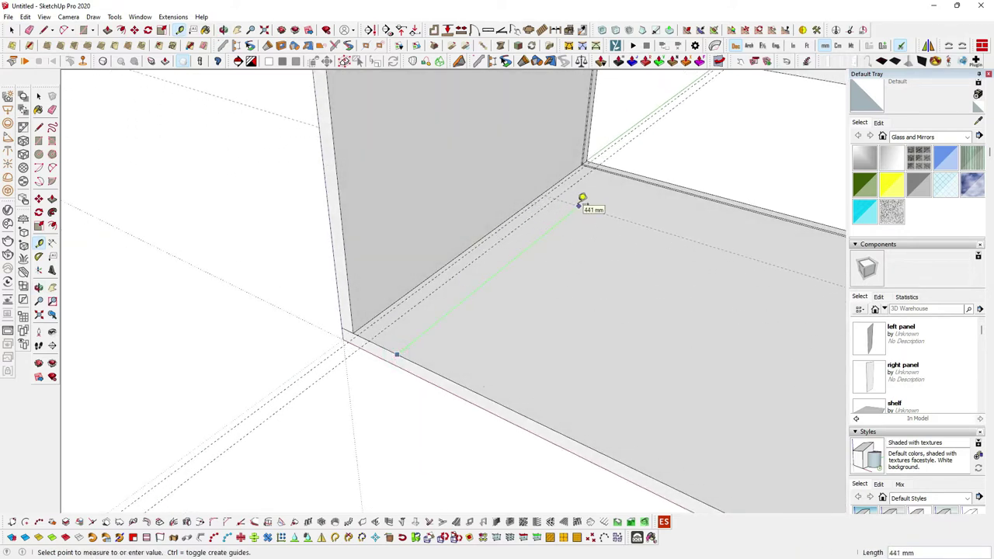
key(Return)
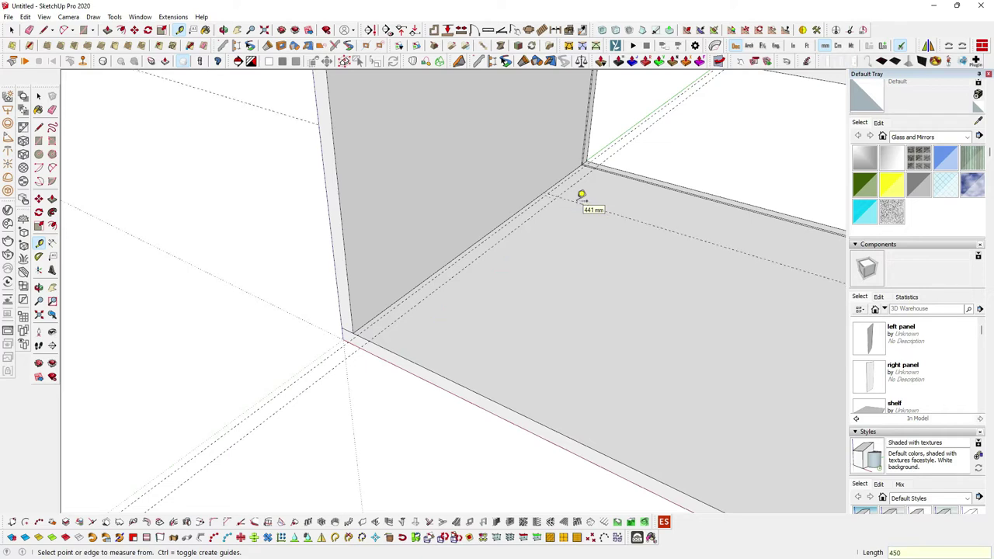
scroll(536, 192, down, 3)
Draw an 18 × 450 mm rectangle in the cabinet's inner corner.
key(r)
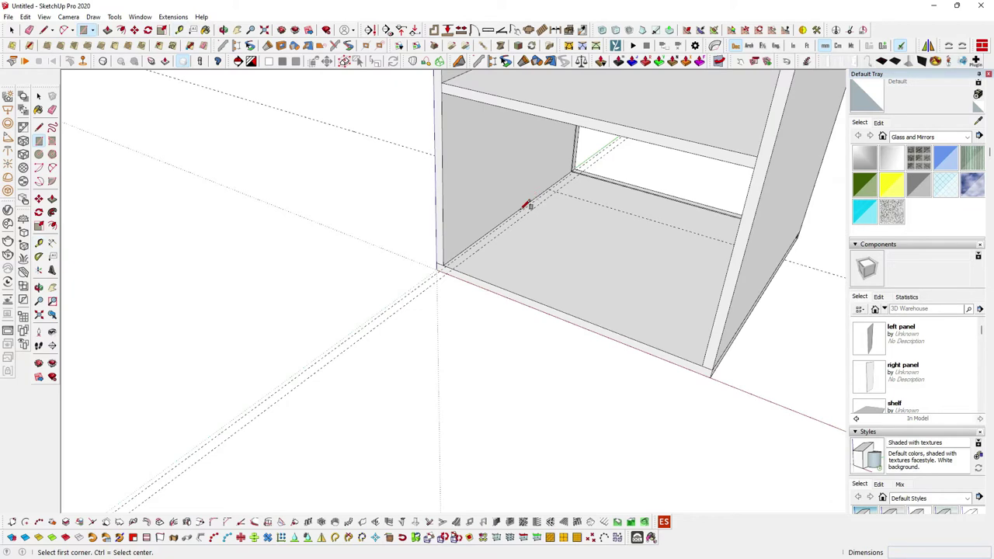
scroll(466, 251, up, 2)
scroll(451, 260, up, 1)
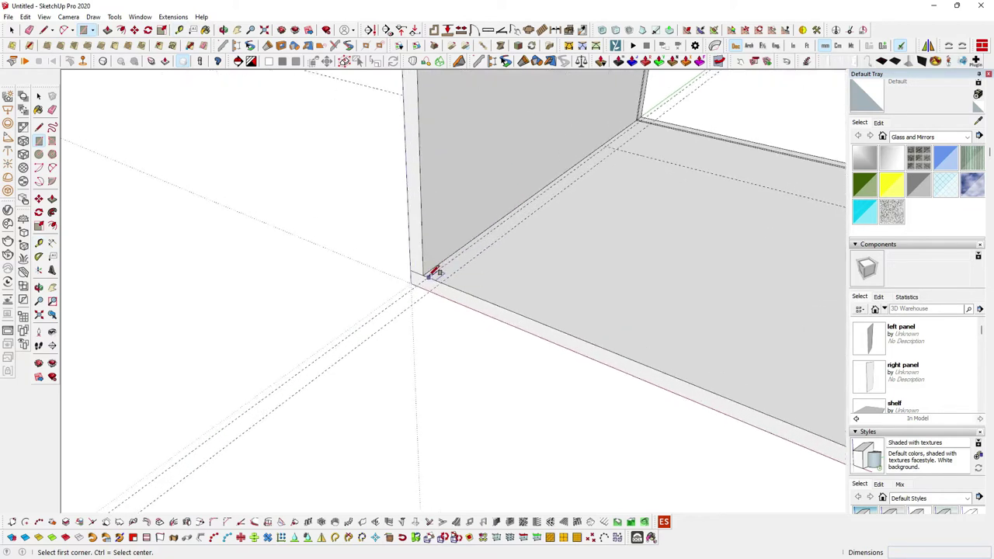
click(430, 274)
scroll(598, 167, up, 1)
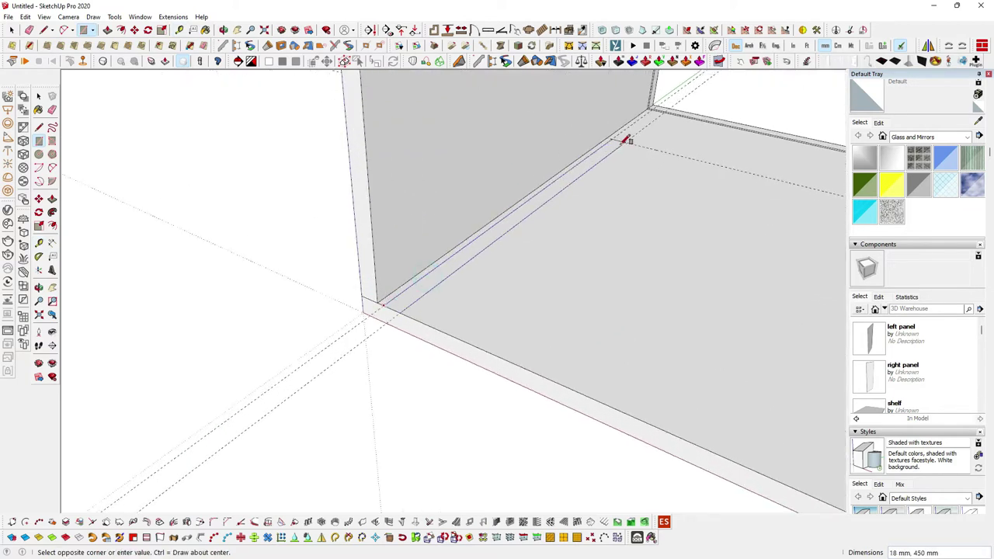
click(626, 140)
Raise the rectangle 200 mm into a standing side board.
key(p)
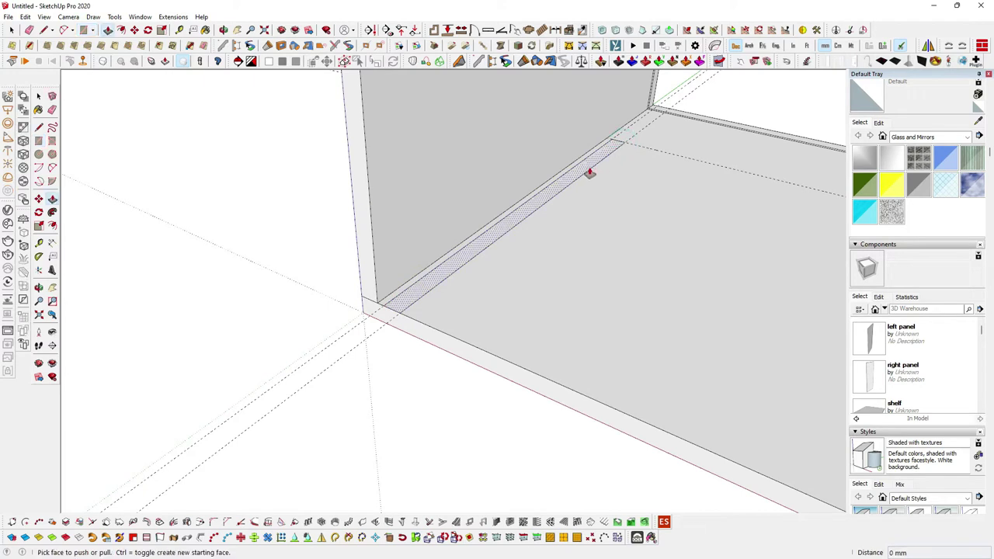
scroll(591, 169, down, 1)
click(590, 166)
text(200)
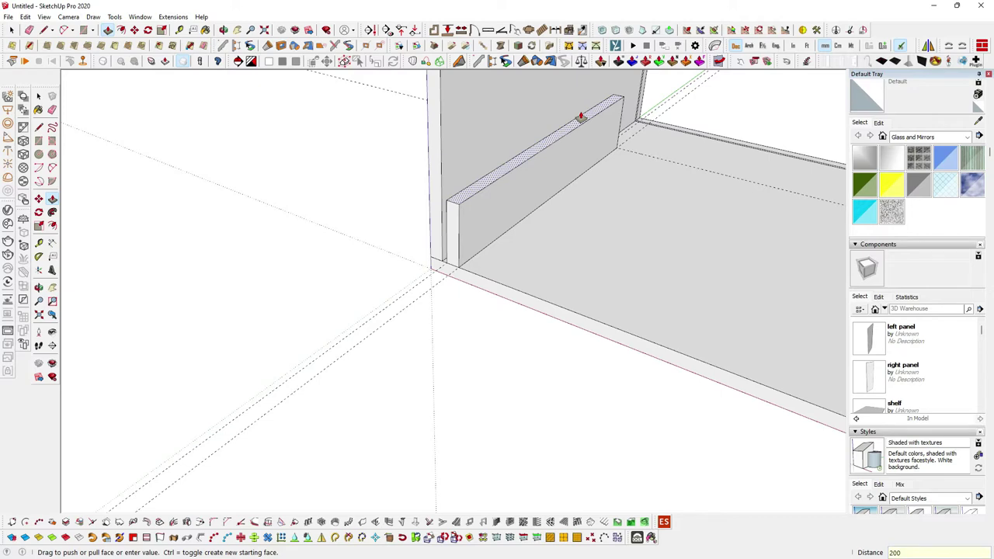
key(Return)
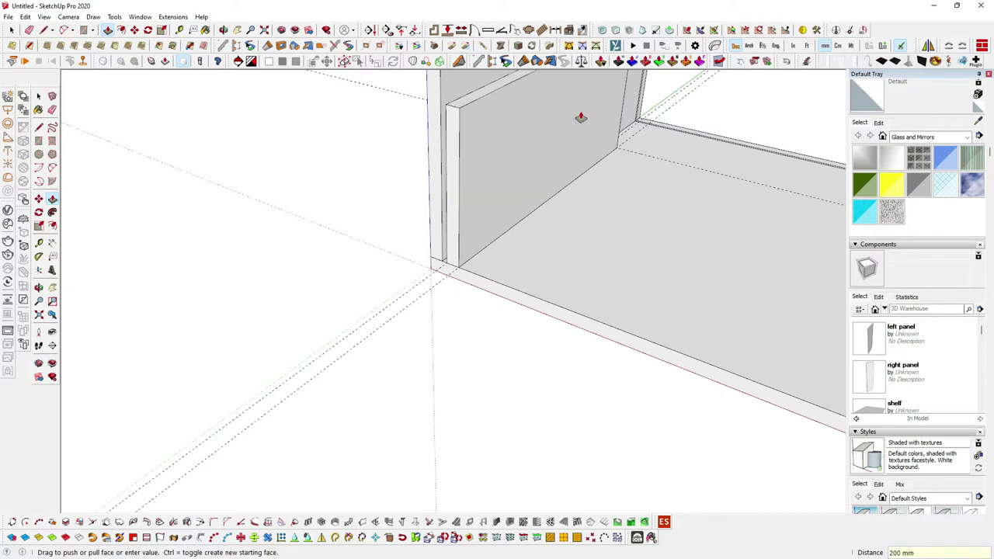
scroll(590, 147, down, 2)
scroll(560, 164, down, 3)
middle_drag(543, 166, 564, 171)
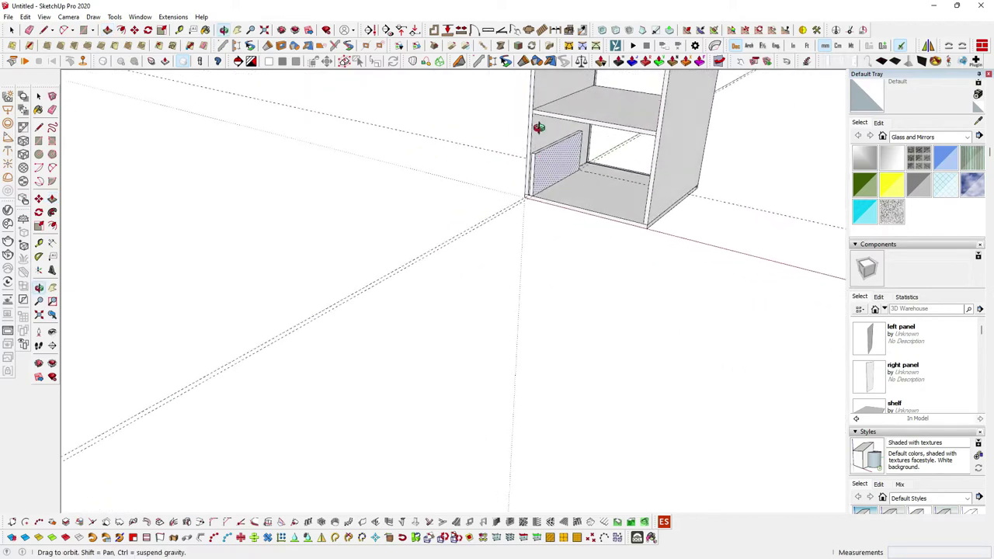
scroll(561, 169, up, 3)
key(space)
click(554, 161)
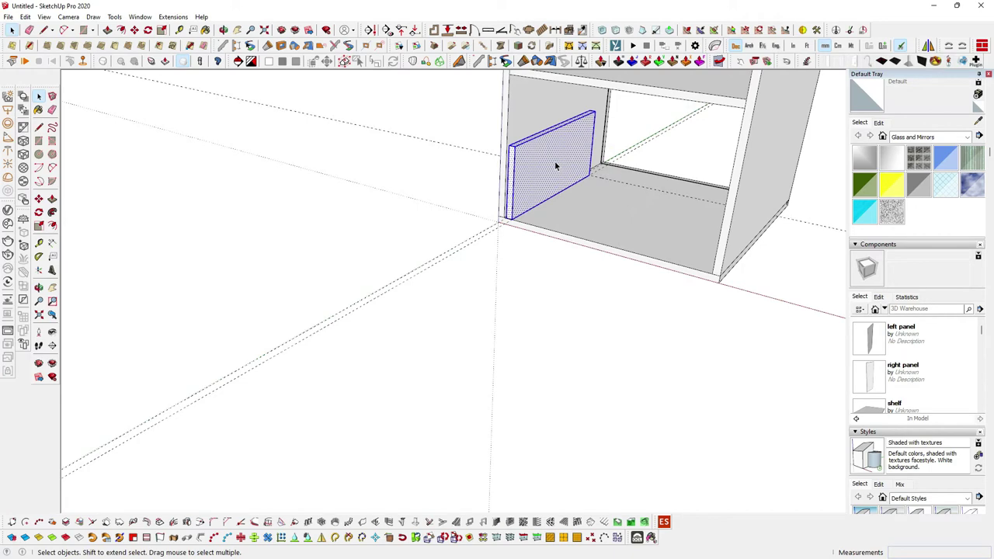
Make the side board a component named 'drawer box side panel'.
right_click(557, 161)
click(590, 98)
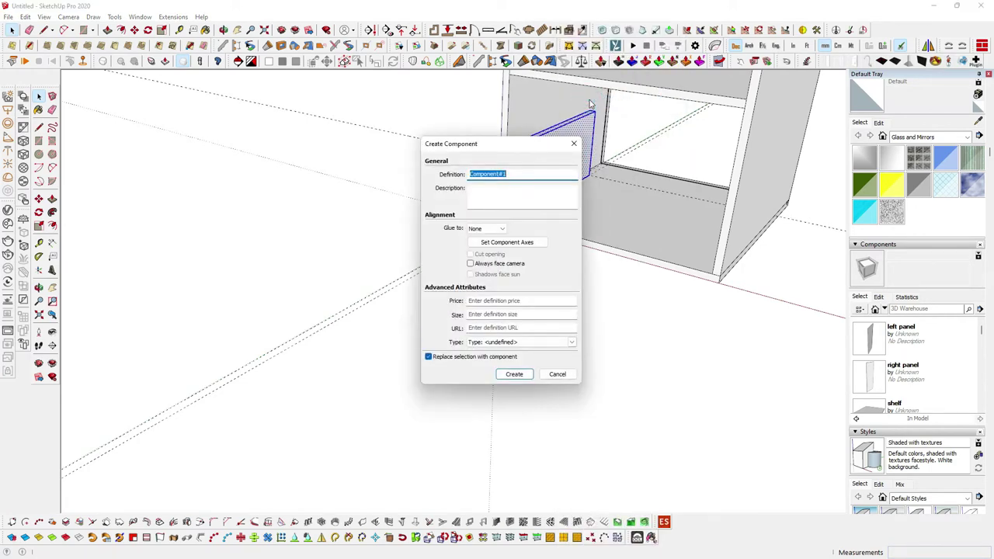
text(dr)
key(Return)
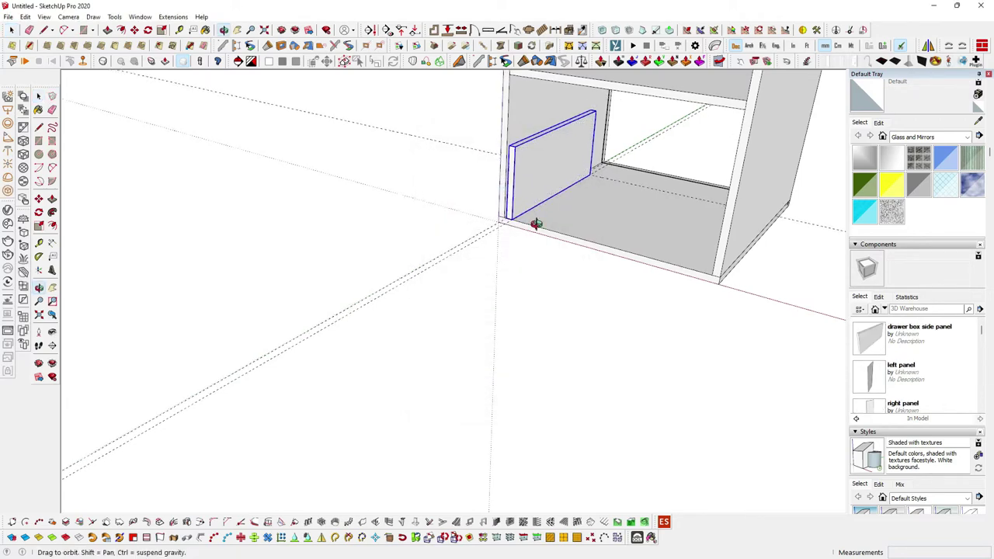
Measure the gap at the cabinet's right inner side.
middle_drag(536, 213, 527, 254)
middle_drag(575, 231, 733, 250)
key(t)
scroll(711, 229, up, 2)
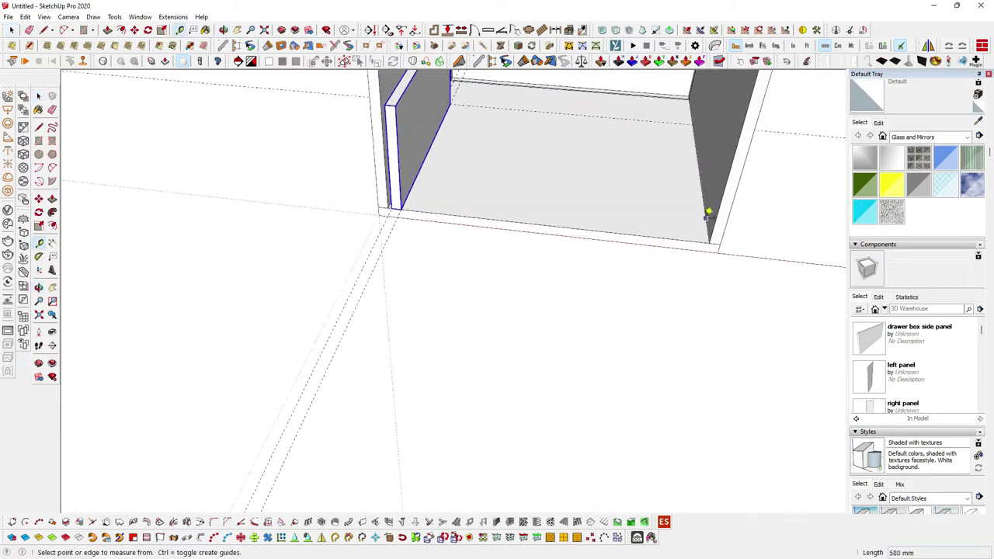
scroll(707, 225, up, 2)
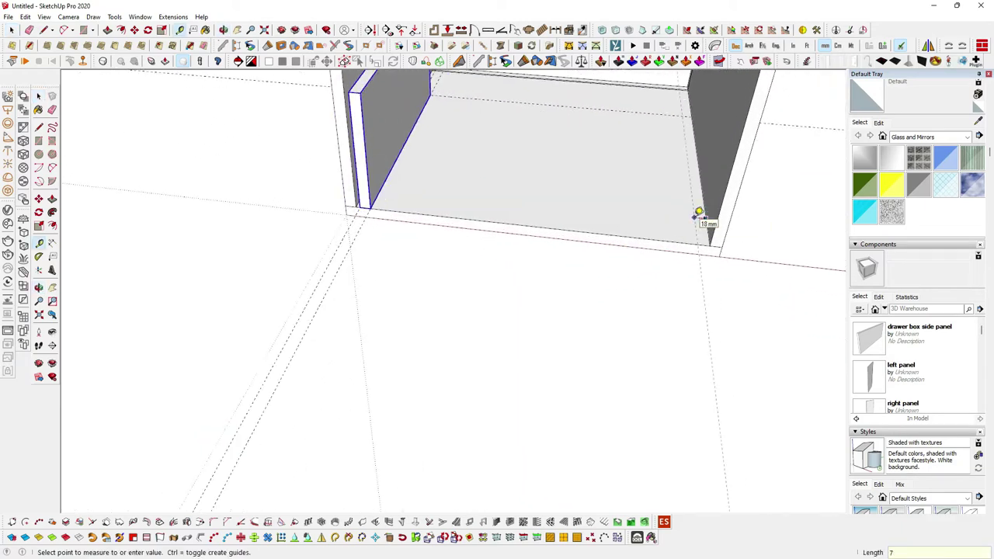
click(699, 216)
Copy the side board against the cabinet's right inner side.
key(m)
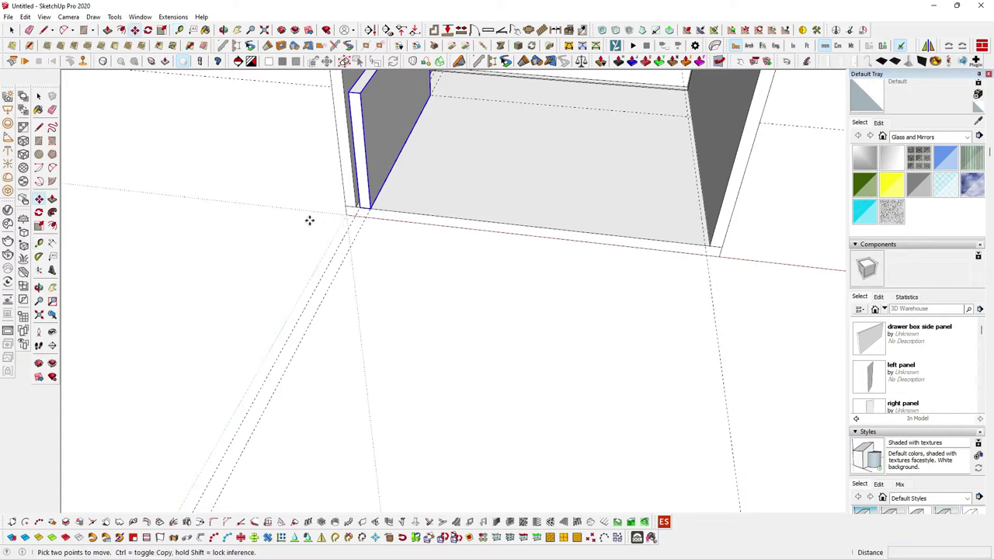
scroll(323, 222, up, 1)
key(ctrl)
click(362, 213)
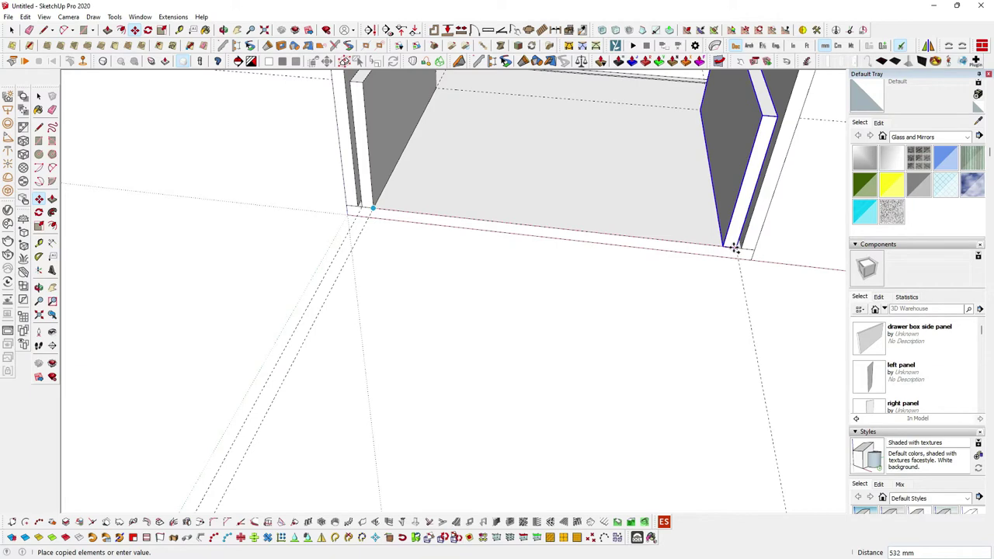
scroll(734, 249, up, 2)
click(737, 247)
scroll(701, 257, down, 2)
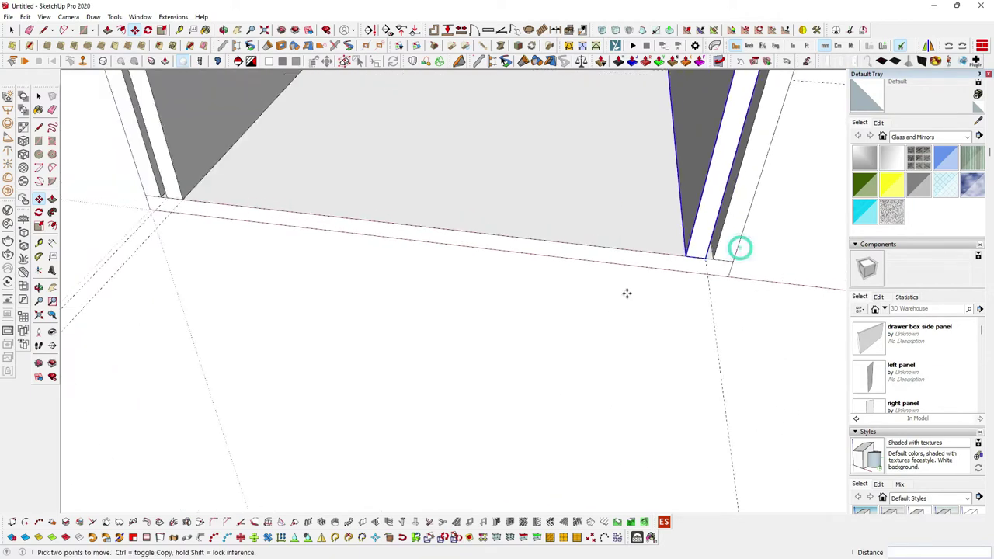
scroll(626, 293, down, 2)
middle_drag(584, 303, 533, 253)
key(r)
scroll(517, 161, up, 2)
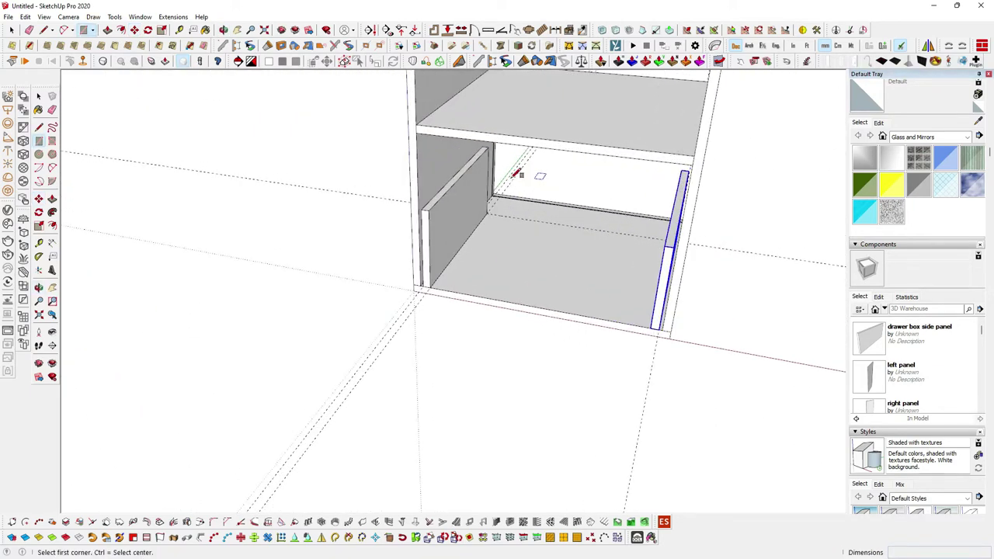
Draw a rectangle between the drawer sides' back ends and push/pull it 18 mm thick.
scroll(497, 148, up, 2)
click(477, 132)
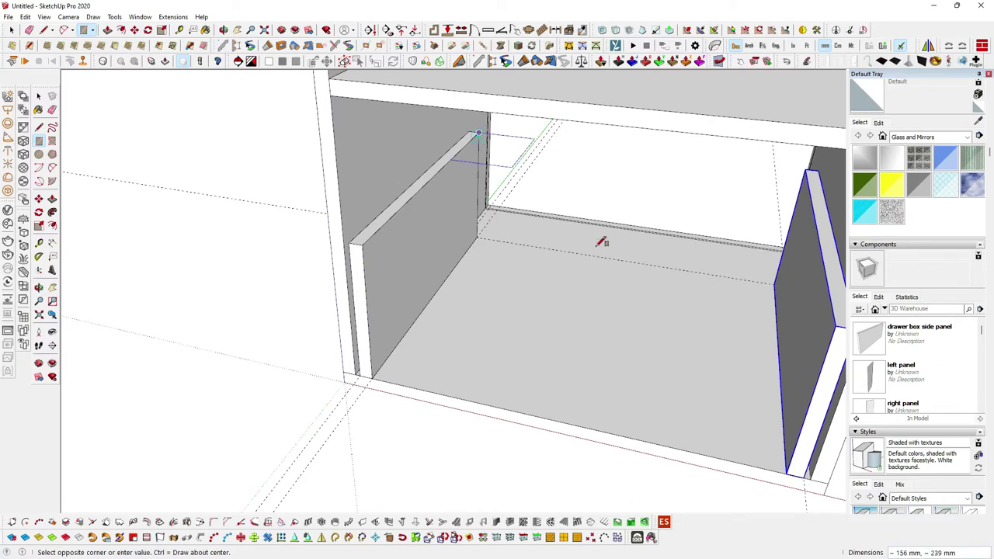
middle_drag(602, 236, 675, 256)
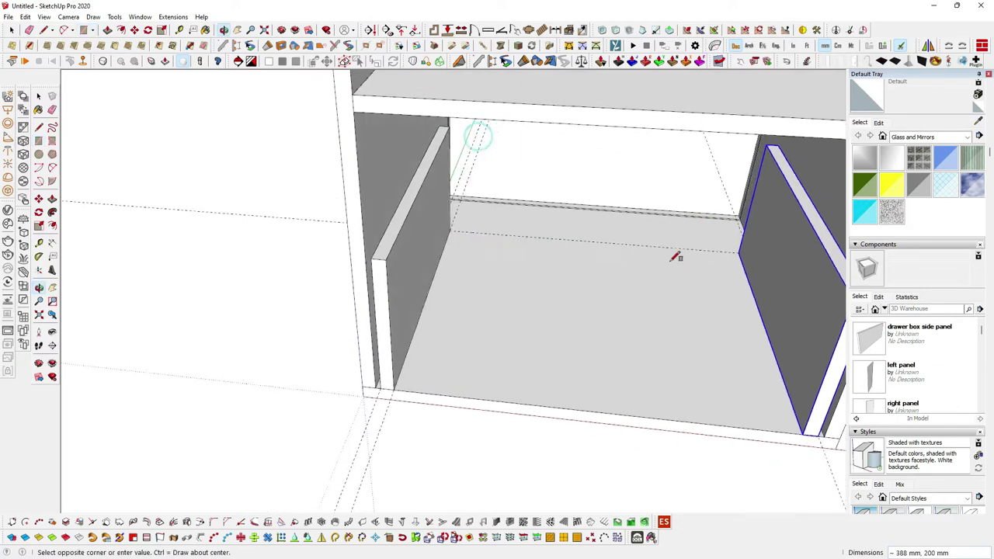
click(739, 252)
key(p)
mouse_move(725, 246)
middle_down()
mouse_move(772, 269)
mouse_move(708, 198)
middle_up()
click(698, 187)
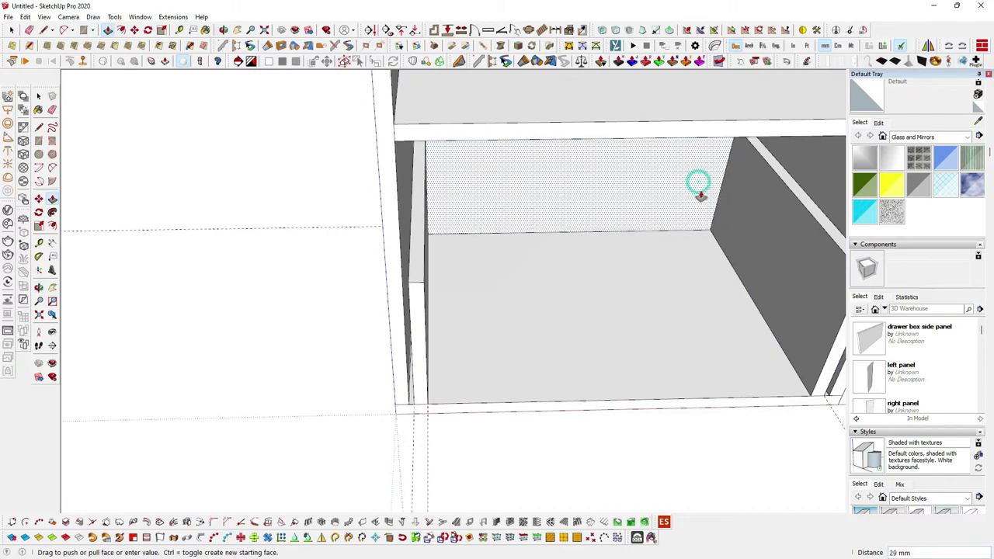
click(699, 227)
scroll(599, 195, down, 3)
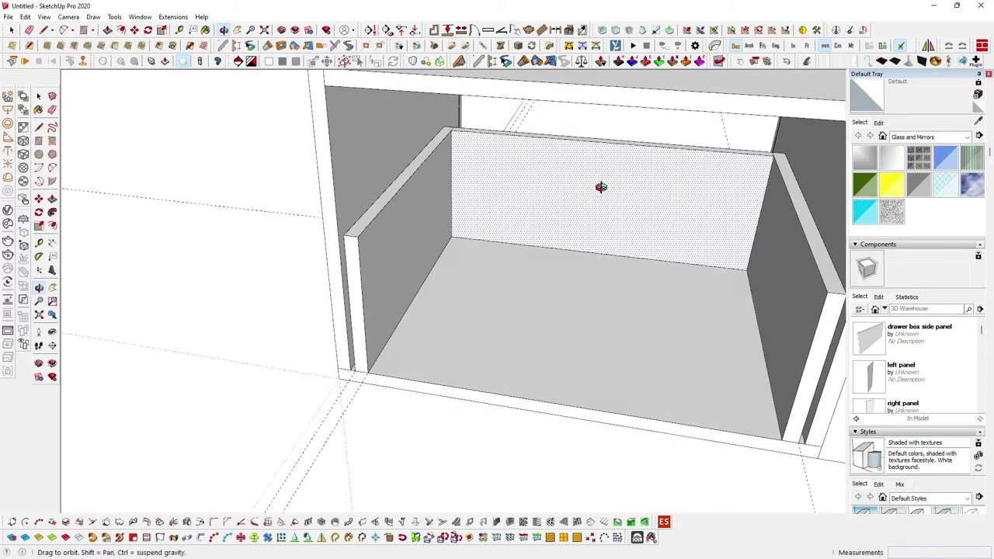
middle_drag(598, 195, 583, 185)
Make the back board a component named 'drawer box back panel'.
key(space)
double_click(584, 185)
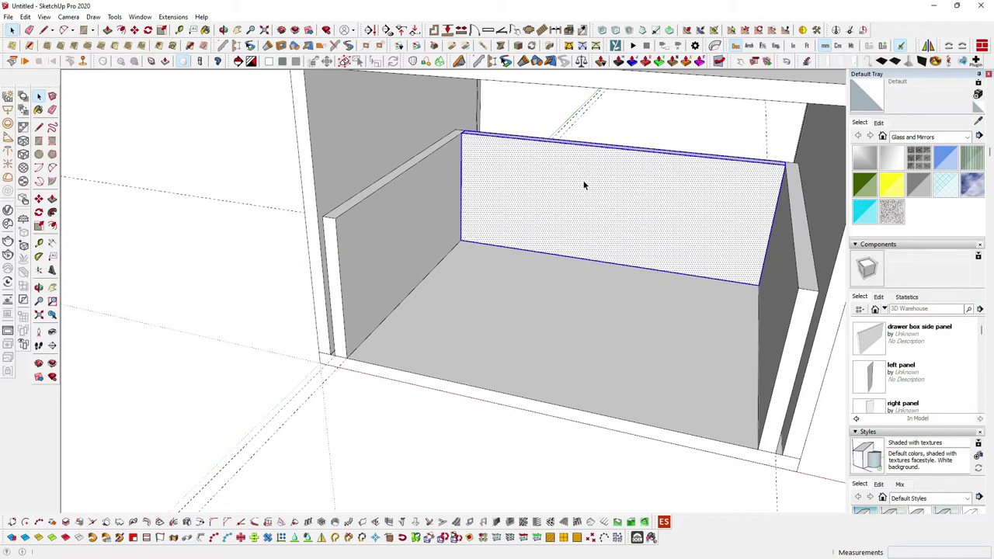
right_click(584, 185)
click(621, 99)
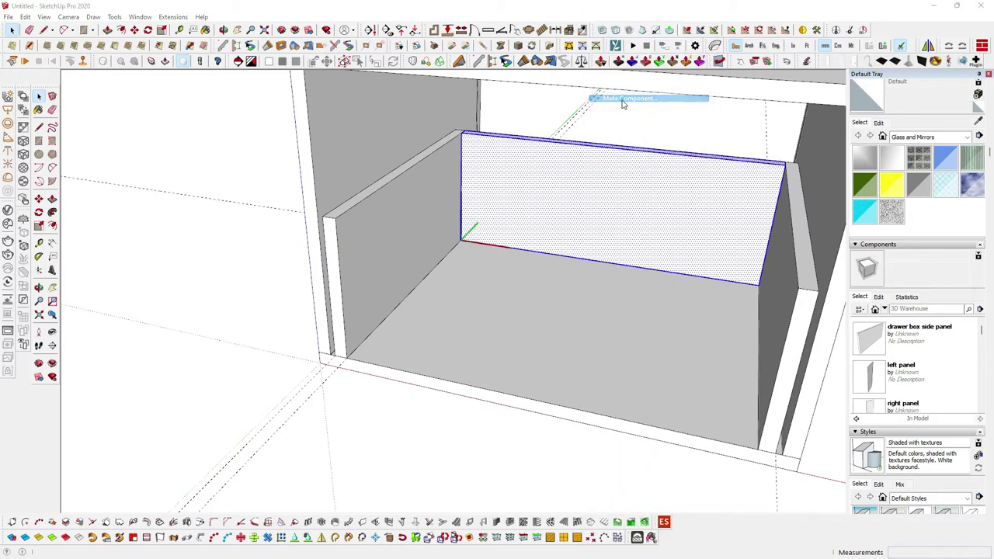
text(drawer box back panel)
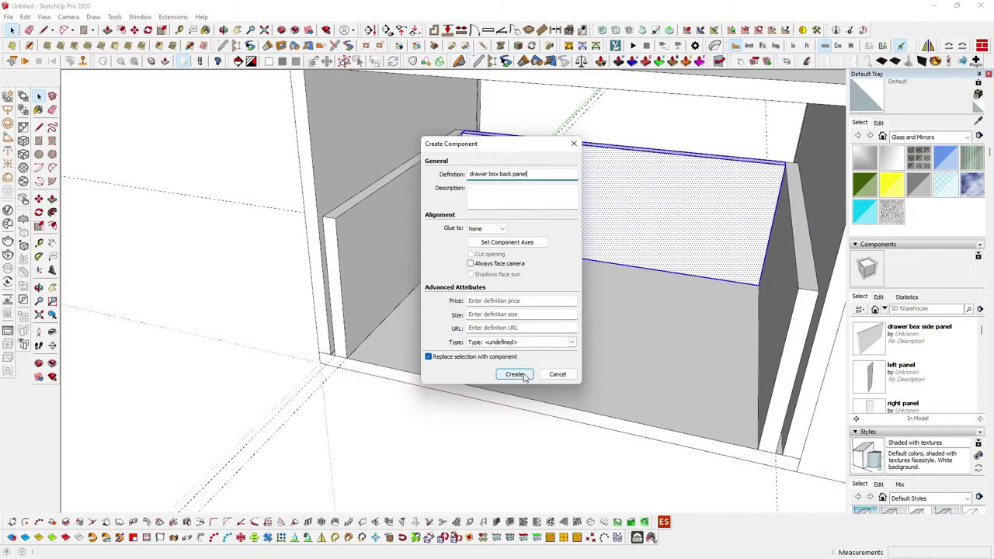
click(515, 374)
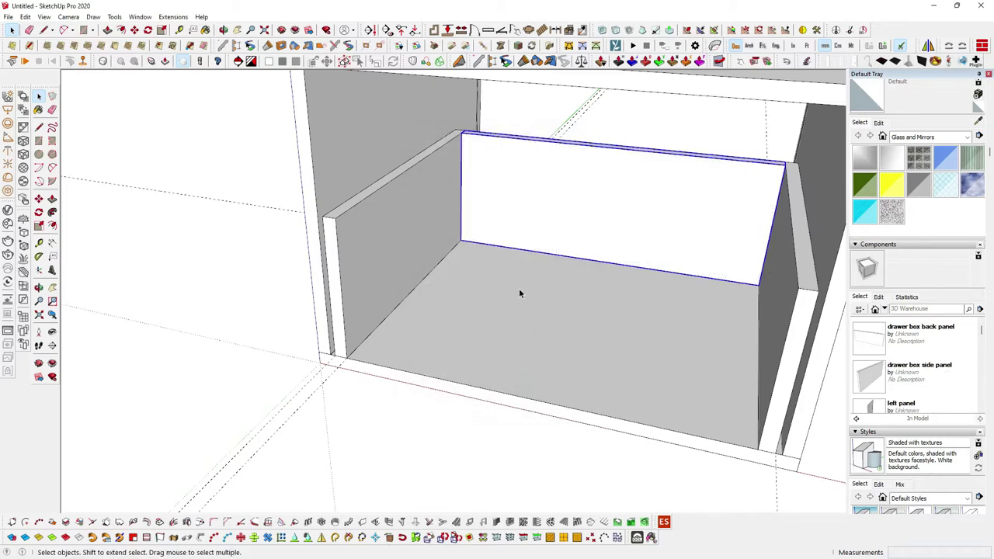
Draw the front rectangle across the drawer opening and extrude it 18 mm.
key(r)
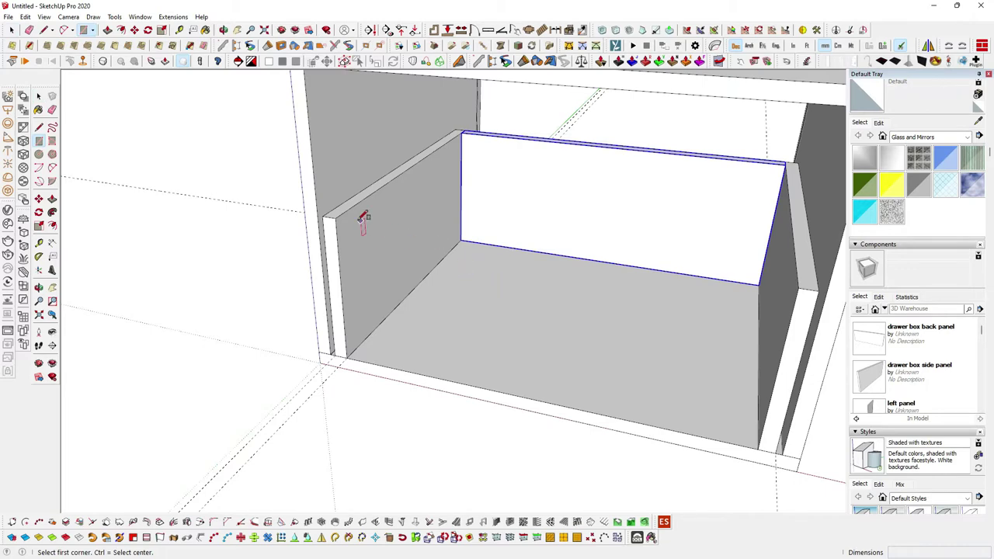
click(336, 218)
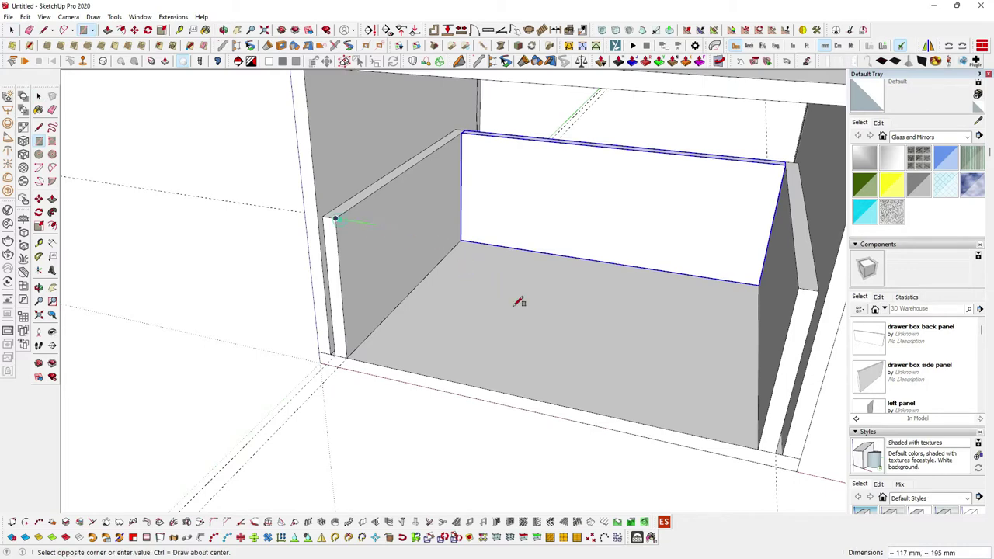
click(760, 448)
mouse_move(751, 422)
middle_down()
mouse_move(644, 459)
mouse_move(659, 441)
middle_up()
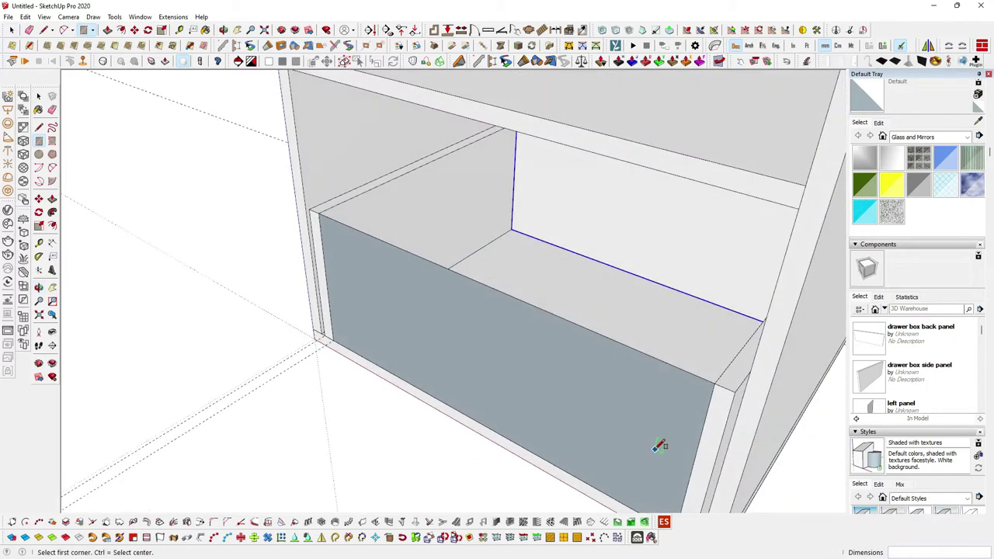
key(p)
click(592, 388)
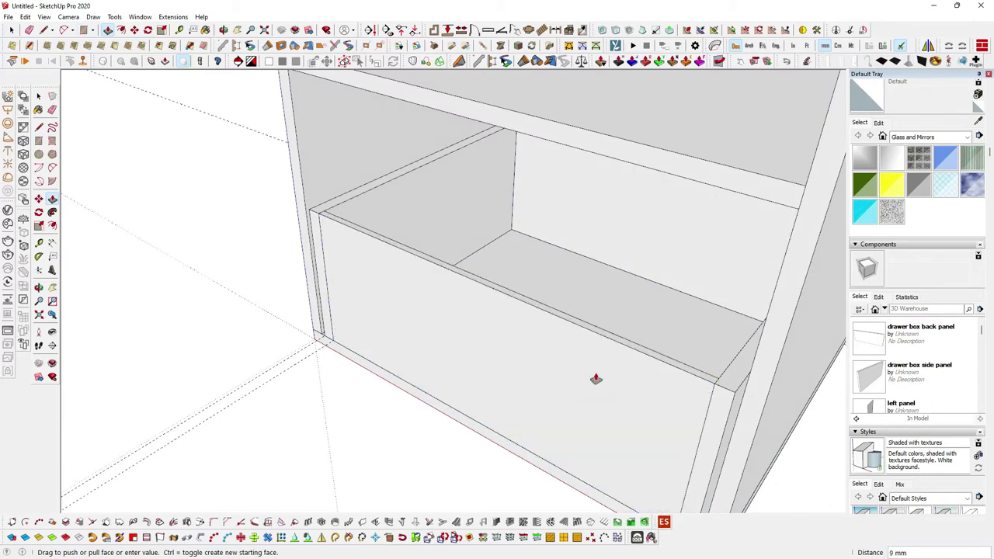
key(Return)
scroll(596, 379, down, 3)
Group the front board, then save it as component 'drawer box front panel'.
key(space)
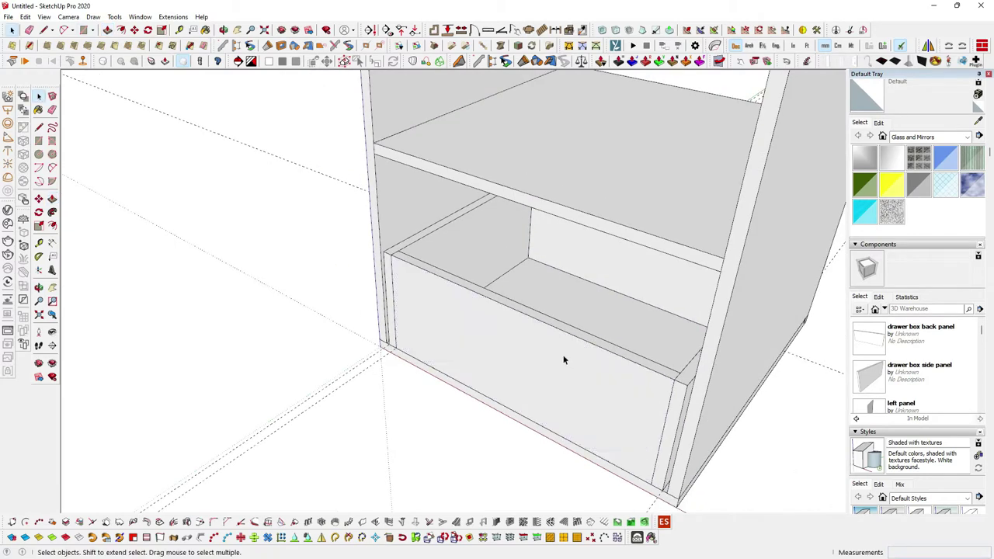
triple_click(563, 355)
right_click(564, 355)
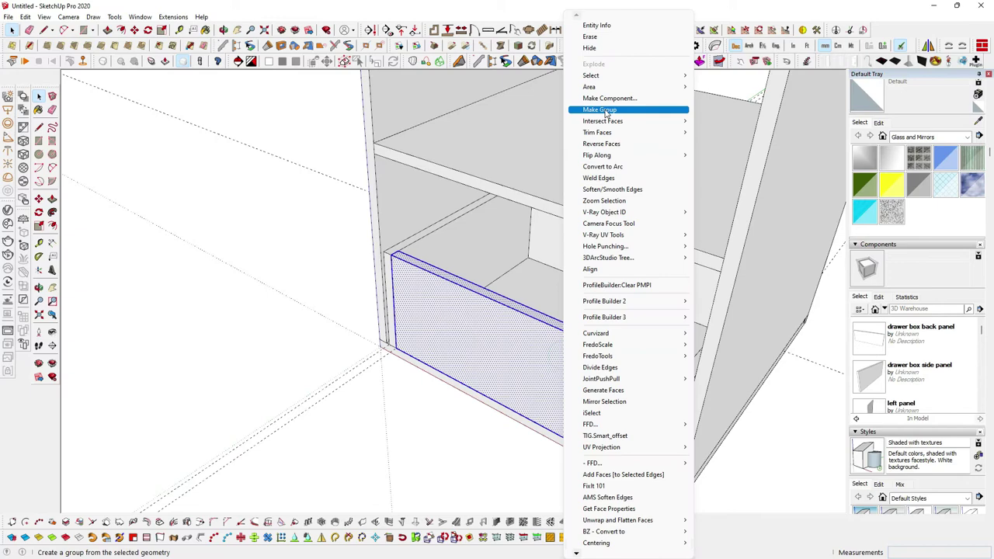
click(605, 109)
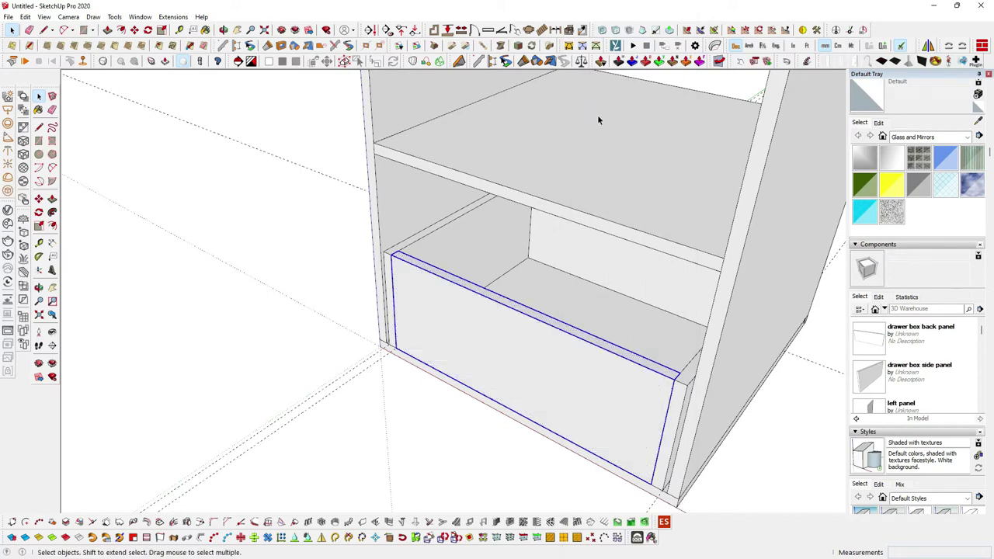
right_click(563, 316)
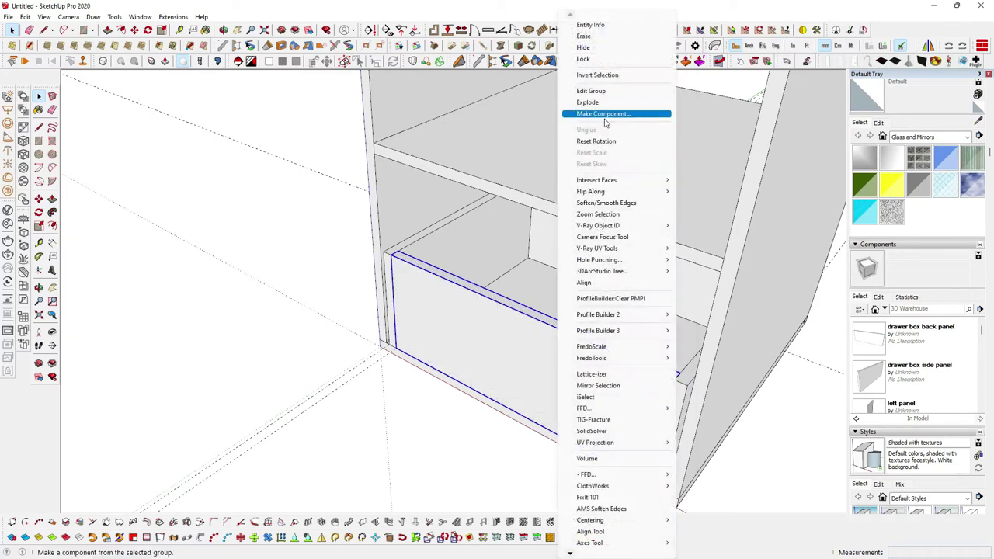
click(605, 115)
text(drawer box front panel)
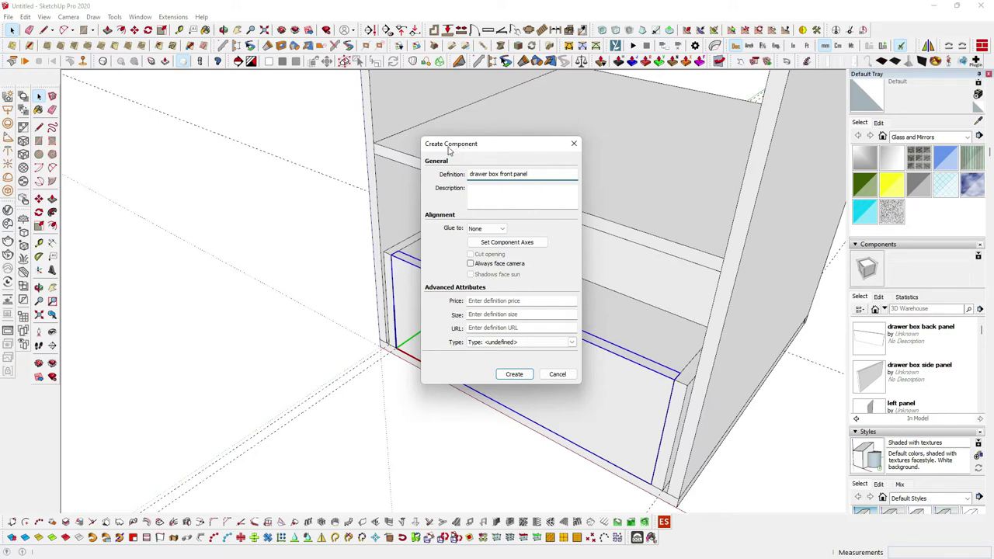
click(514, 375)
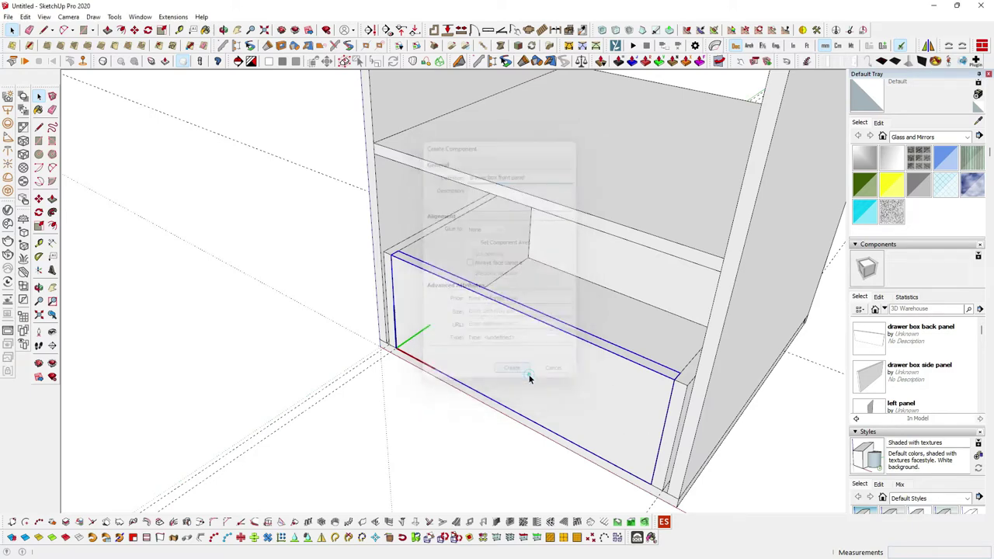
middle_drag(612, 363, 623, 358)
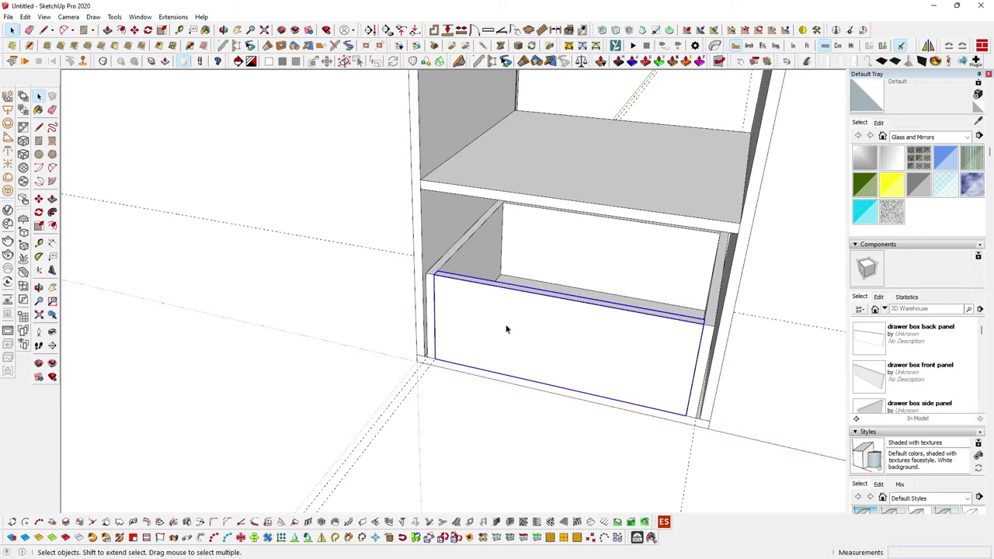
Window-select the drawer's front, back and side panels and make them one group.
mouse_move(570, 320)
middle_down()
mouse_move(590, 328)
mouse_move(523, 324)
mouse_move(527, 255)
mouse_move(469, 215)
middle_up()
drag(432, 197, 748, 401)
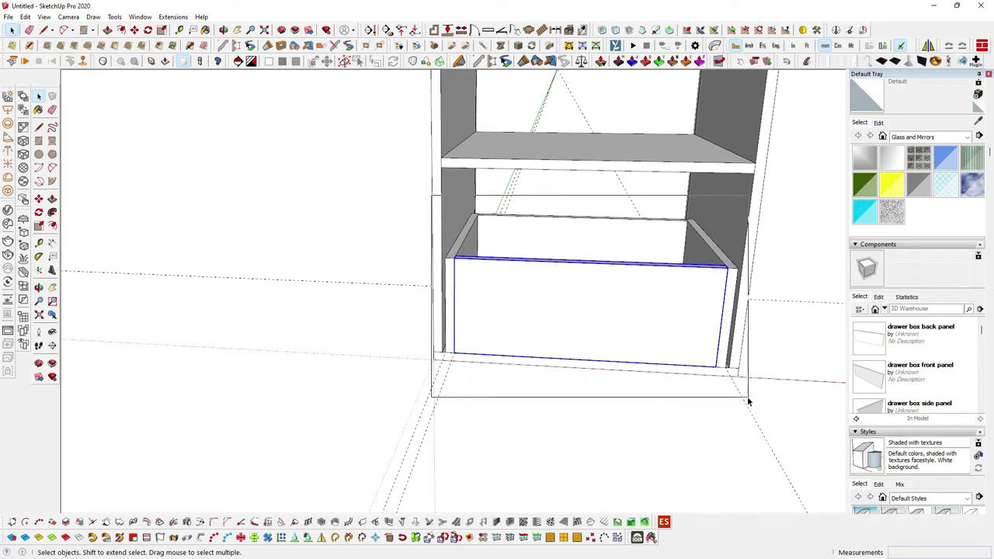
drag(748, 401, 743, 398)
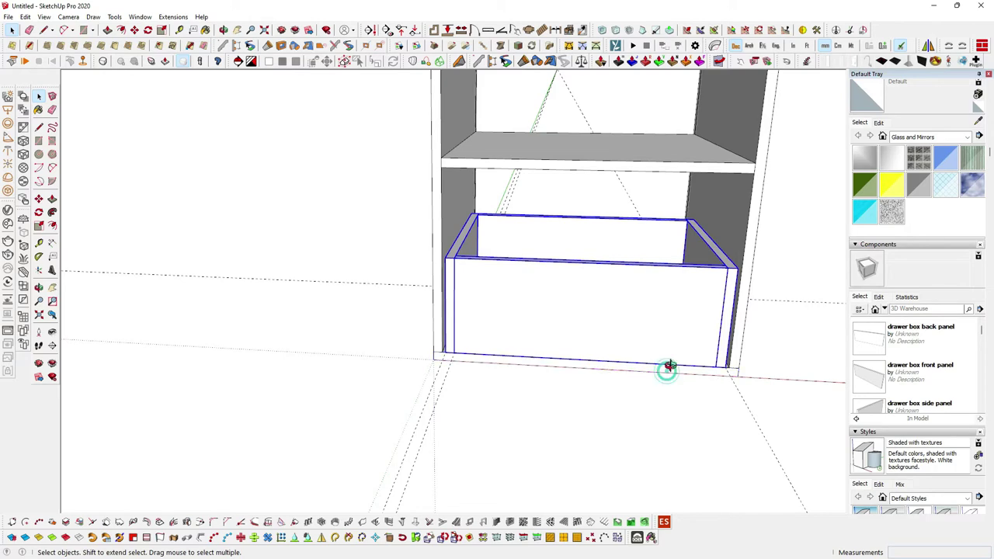
middle_drag(667, 373, 584, 371)
right_click(583, 371)
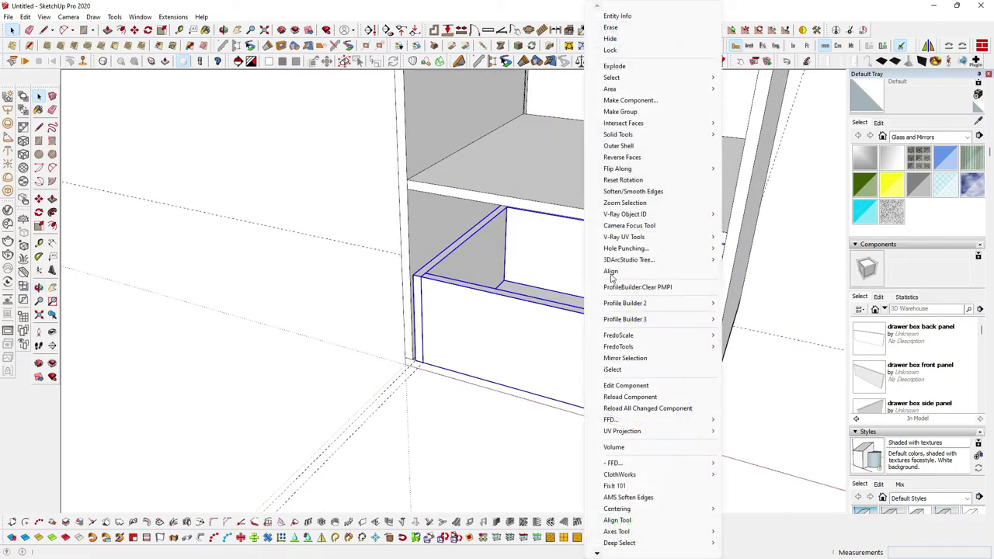
click(641, 118)
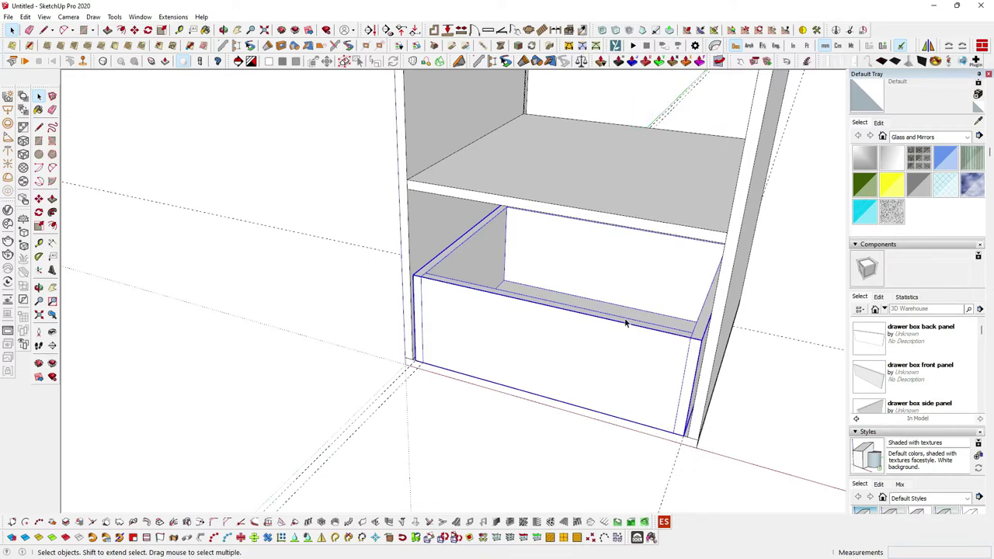
scroll(624, 298, down, 3)
scroll(613, 322, down, 3)
scroll(621, 311, down, 3)
Move the grouped drawer box out of the cabinet.
key(m)
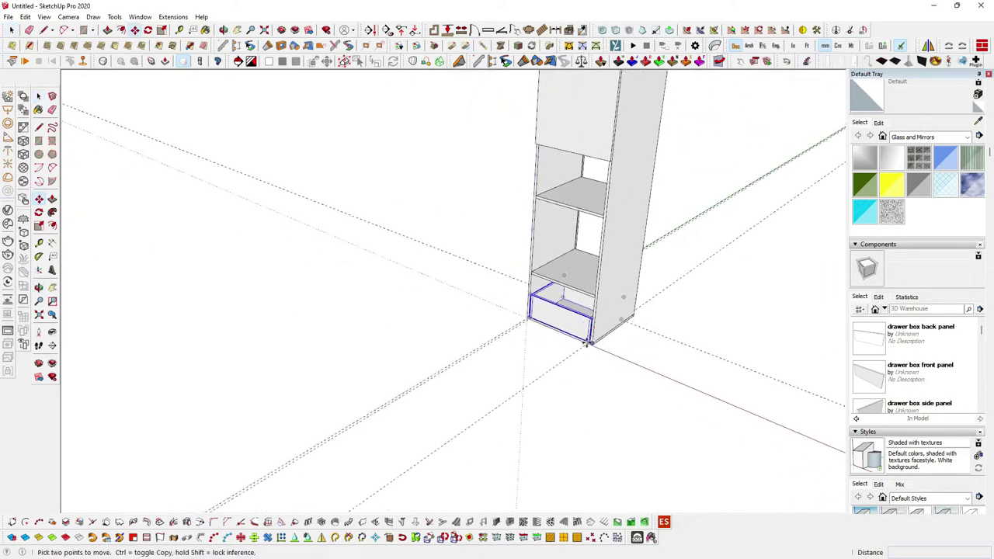
click(570, 342)
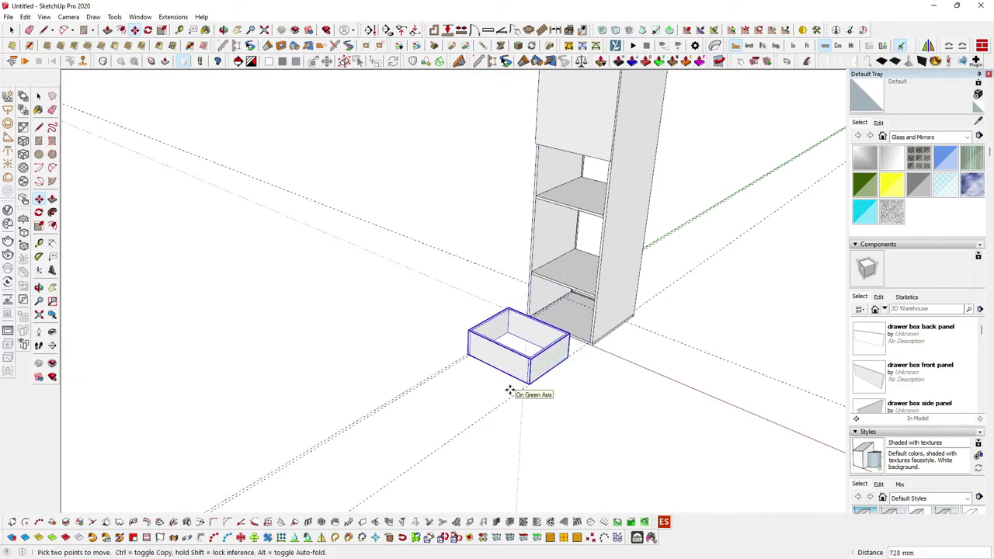
click(511, 391)
mouse_move(515, 391)
middle_down()
mouse_move(504, 373)
mouse_move(455, 410)
mouse_move(461, 322)
middle_up()
scroll(502, 362, up, 2)
scroll(445, 325, up, 2)
Place two Tape Measure guides 20 mm above the drawer's inner bottom edge.
key(t)
scroll(444, 315, up, 2)
scroll(449, 310, up, 3)
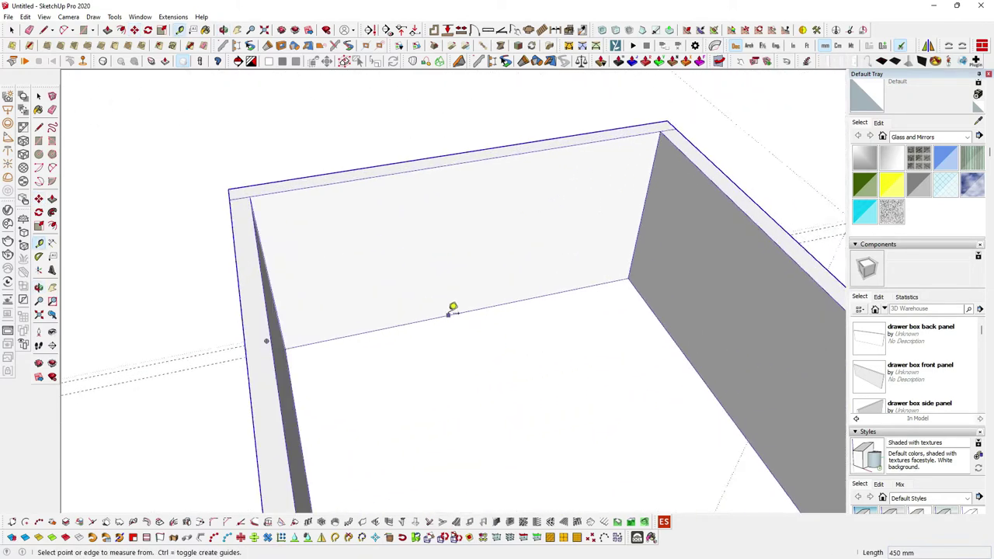
scroll(454, 311, up, 2)
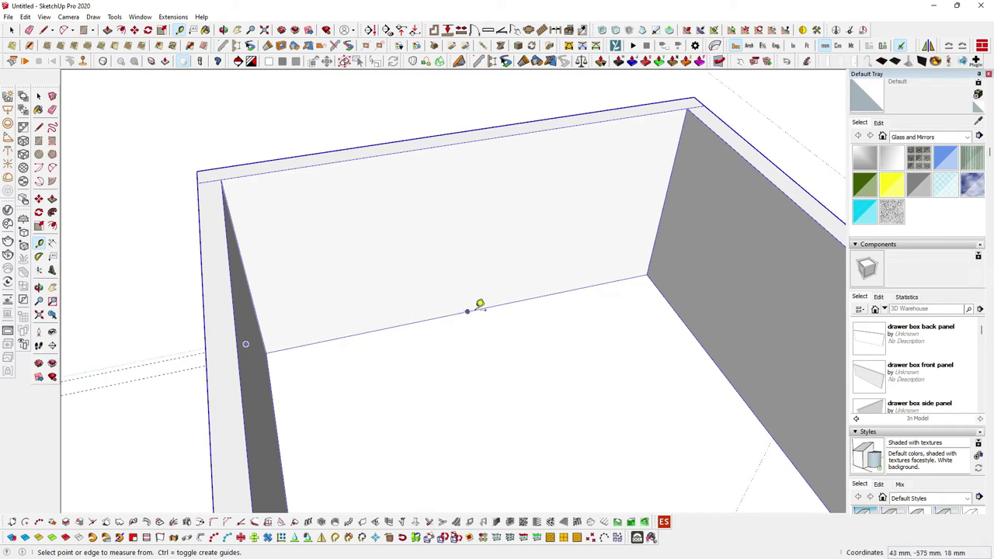
click(480, 309)
text(20)
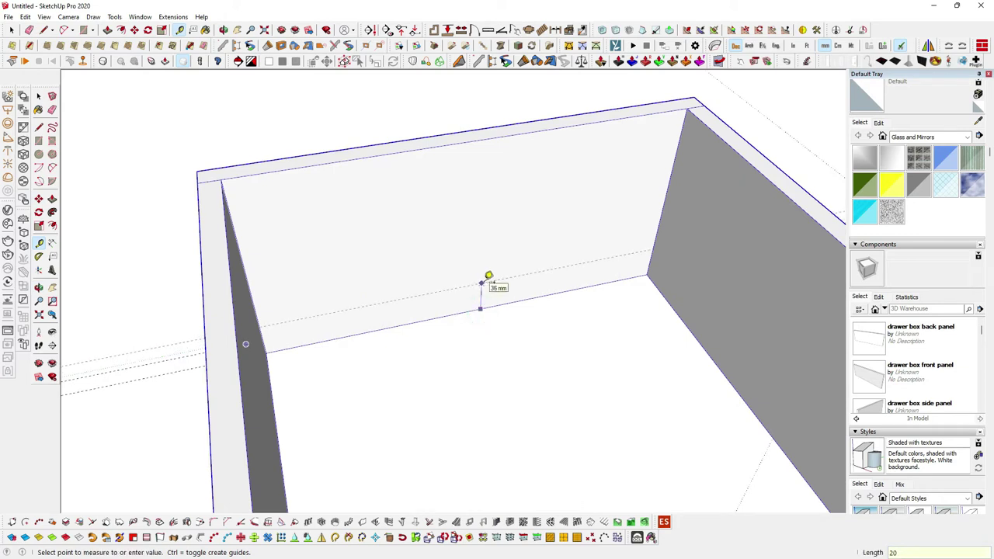
click(488, 277)
scroll(490, 287, up, 2)
middle_drag(495, 300, 609, 242)
scroll(610, 242, up, 1)
click(614, 233)
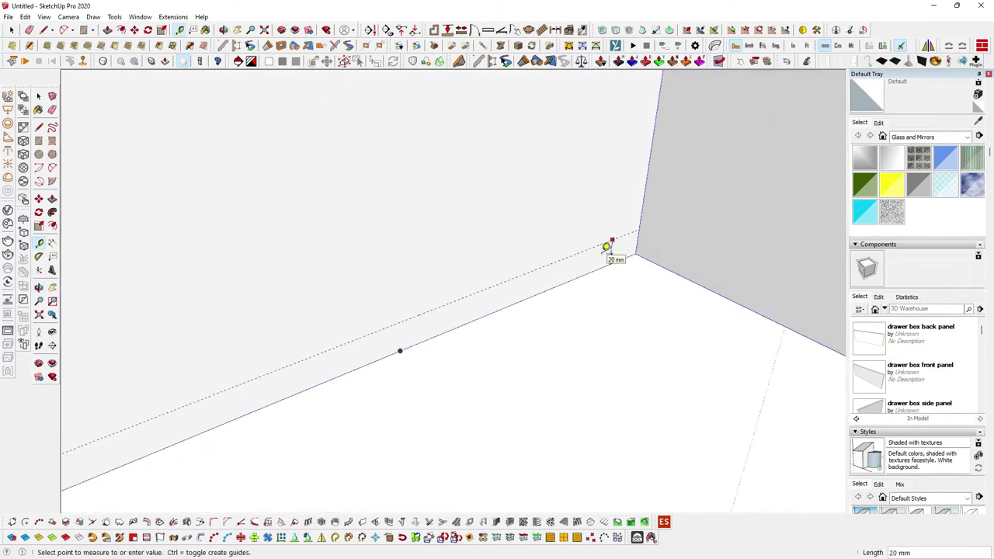
click(606, 247)
scroll(599, 254, down, 3)
Select the drawer's inner back face and bring the side panel face into view.
key(space)
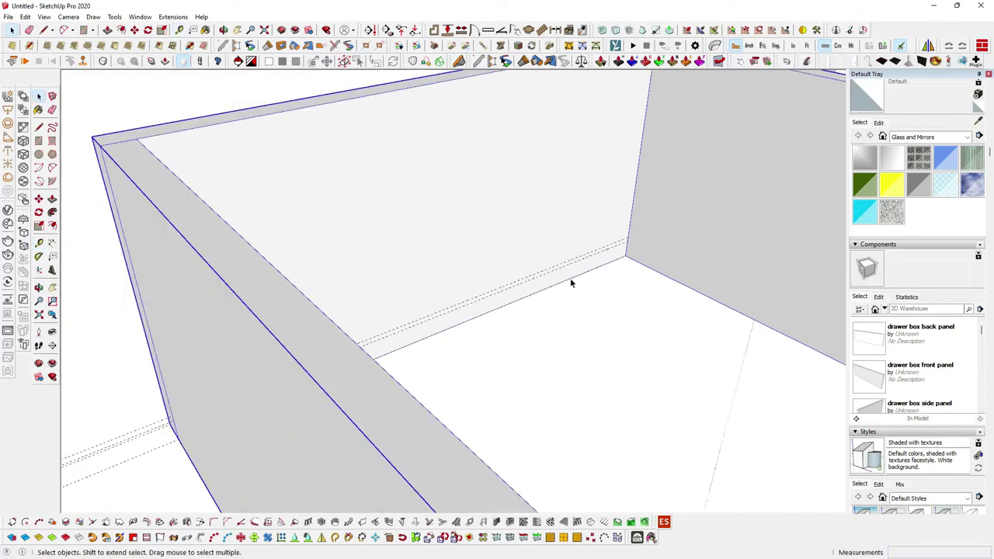
scroll(542, 263, down, 2)
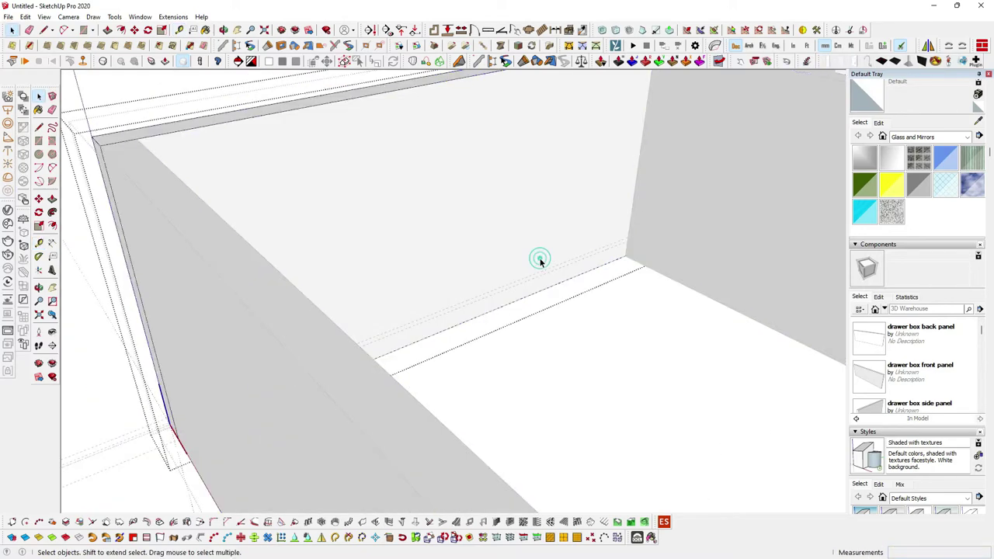
click(539, 260)
scroll(541, 259, up, 2)
scroll(540, 259, down, 3)
mouse_move(540, 259)
middle_down()
mouse_move(495, 251)
mouse_move(475, 271)
mouse_move(523, 267)
mouse_move(499, 295)
middle_up()
scroll(503, 305, up, 1)
scroll(503, 306, down, 2)
scroll(518, 292, up, 2)
scroll(415, 340, up, 2)
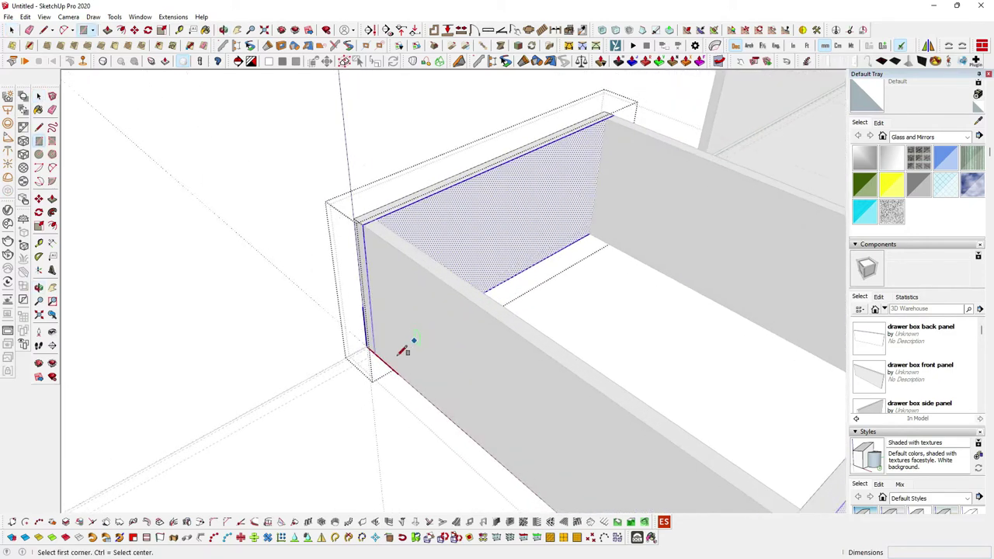
scroll(380, 354, up, 2)
scroll(397, 349, up, 2)
middle_drag(397, 349, 477, 306)
Draw a thin rectangle along the inside base up to the back-right corner.
key(r)
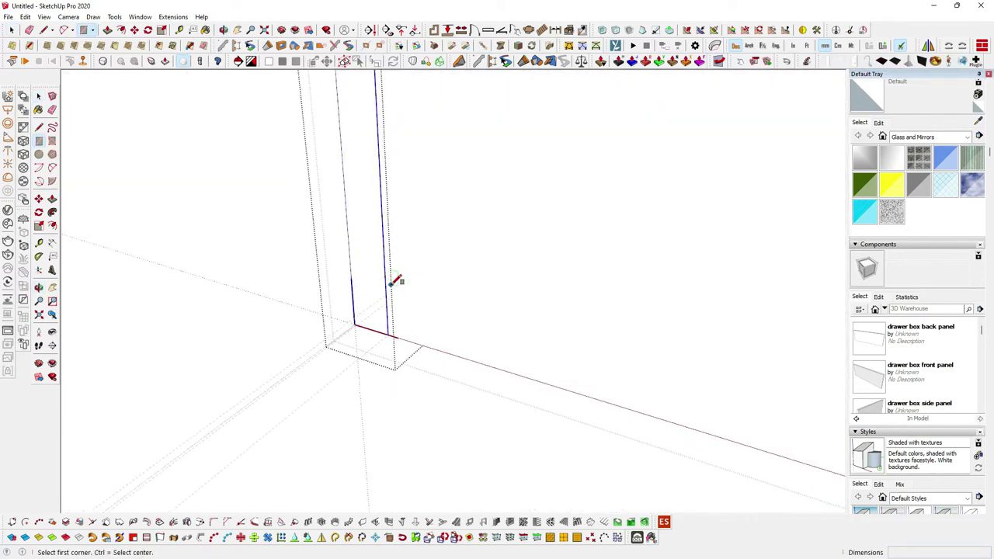
click(392, 290)
scroll(386, 291, down, 2)
scroll(386, 290, down, 2)
scroll(471, 318, down, 1)
mouse_move(501, 286)
middle_down()
mouse_move(409, 295)
mouse_move(285, 277)
middle_up()
scroll(443, 267, up, 2)
scroll(527, 264, up, 2)
scroll(528, 264, up, 4)
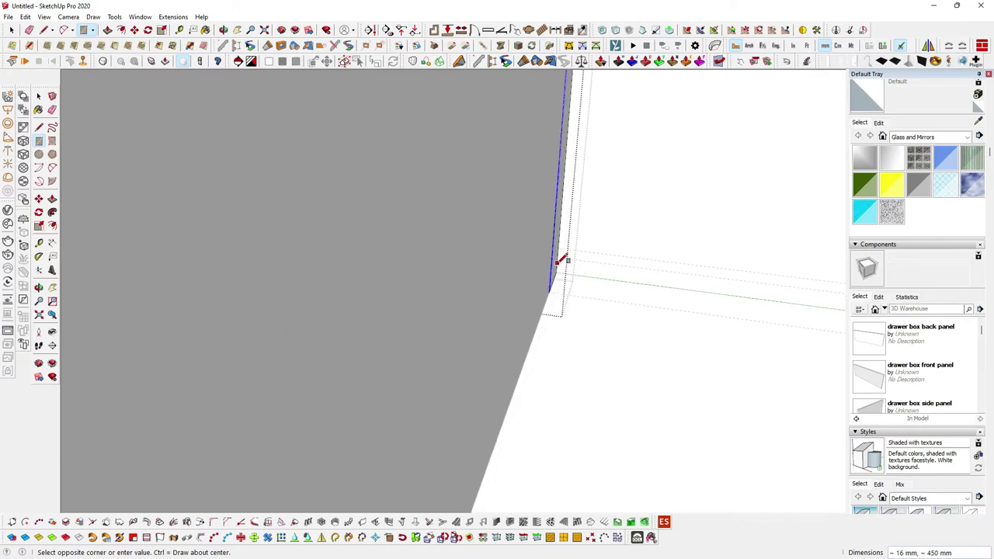
click(510, 277)
scroll(621, 282, down, 2)
scroll(533, 277, down, 2)
scroll(543, 278, down, 2)
scroll(541, 277, down, 2)
mouse_move(584, 291)
middle_down()
mouse_move(533, 304)
mouse_move(543, 288)
mouse_move(514, 286)
middle_up()
Push the thin base strip into the panel to form a groove.
key(p)
scroll(448, 271, up, 3)
scroll(448, 269, up, 3)
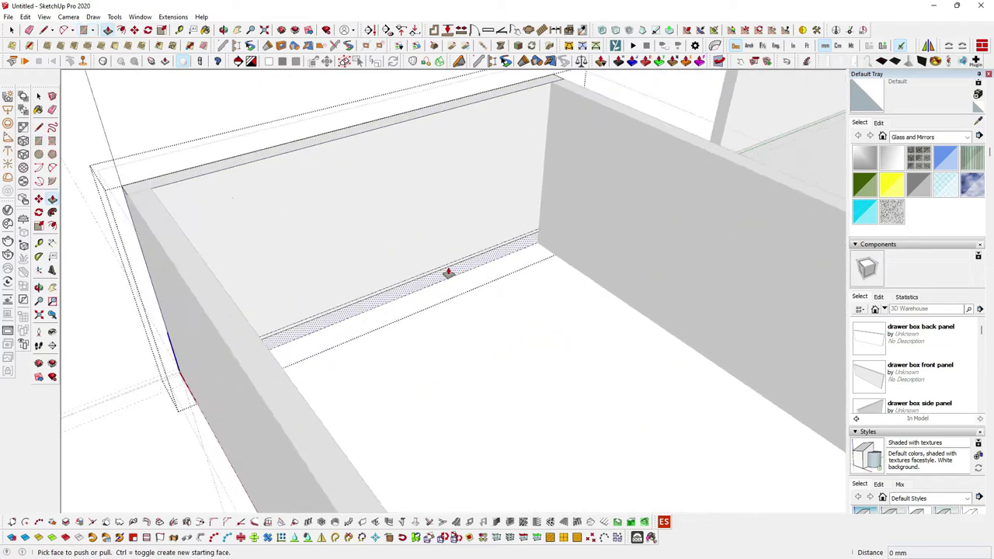
scroll(449, 268, up, 3)
click(449, 266)
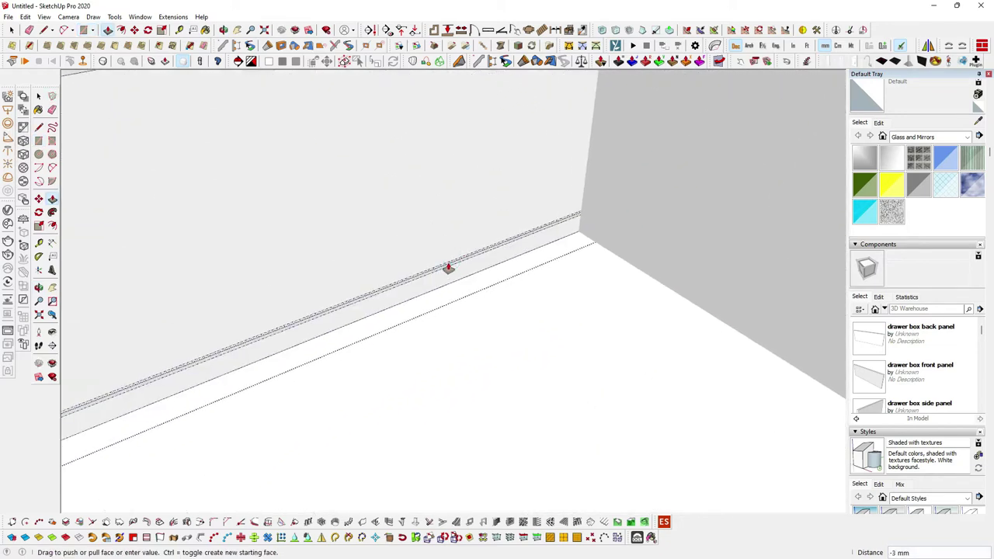
click(448, 268)
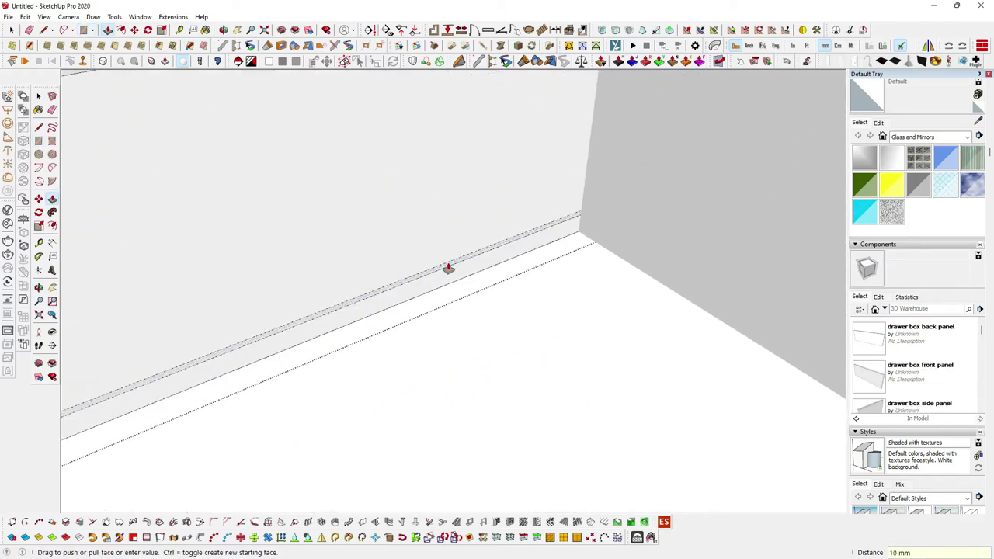
scroll(443, 272, down, 2)
key(space)
scroll(440, 272, down, 3)
scroll(466, 287, down, 2)
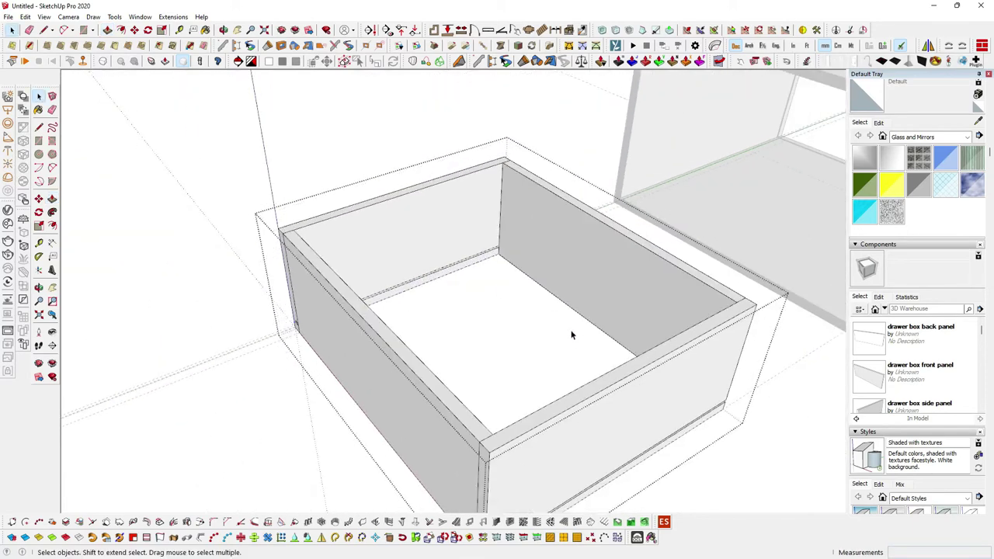
right_click(623, 381)
mouse_move(656, 253)
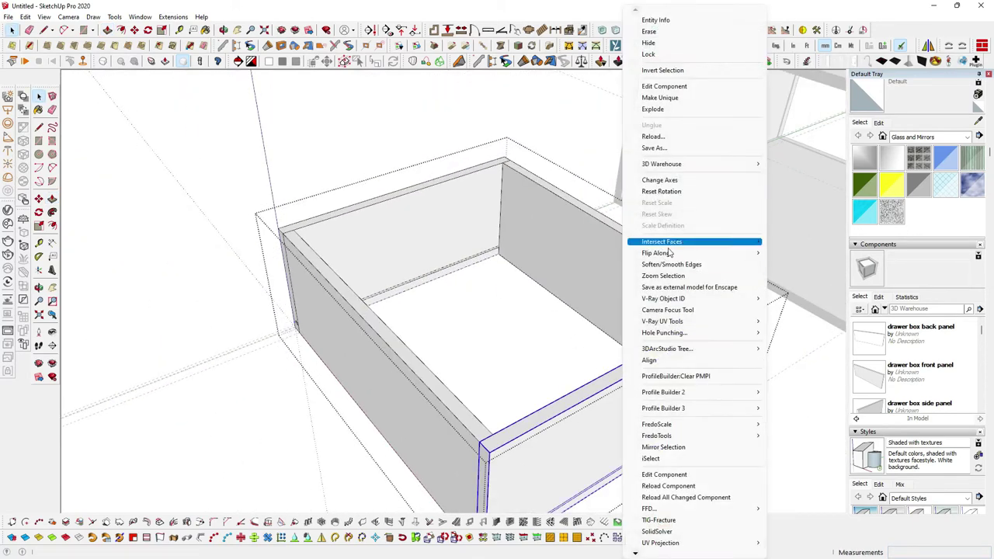
Flip the near drawer panel along its component red axis and inspect the drawer.
click(808, 253)
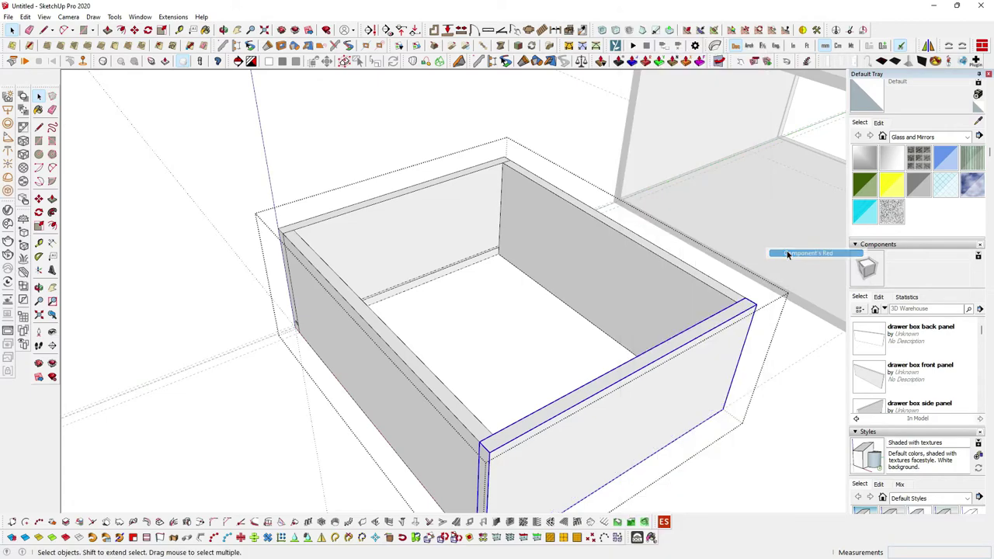
middle_drag(782, 251, 774, 342)
middle_drag(643, 306, 681, 381)
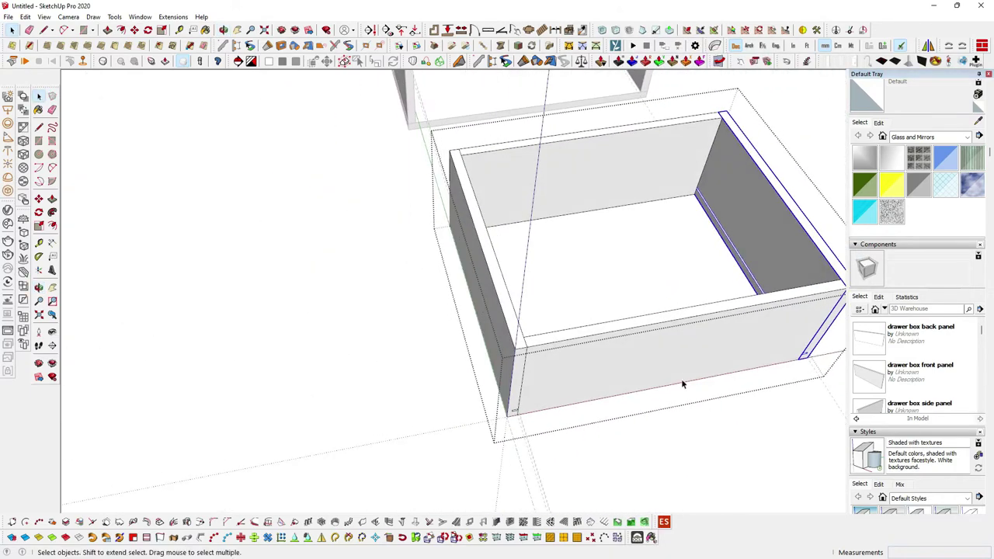
scroll(689, 422, down, 2)
mouse_move(689, 421)
middle_down()
mouse_move(223, 342)
mouse_move(152, 342)
middle_up()
mouse_move(261, 266)
middle_down()
mouse_move(388, 291)
mouse_move(350, 301)
mouse_move(495, 291)
middle_up()
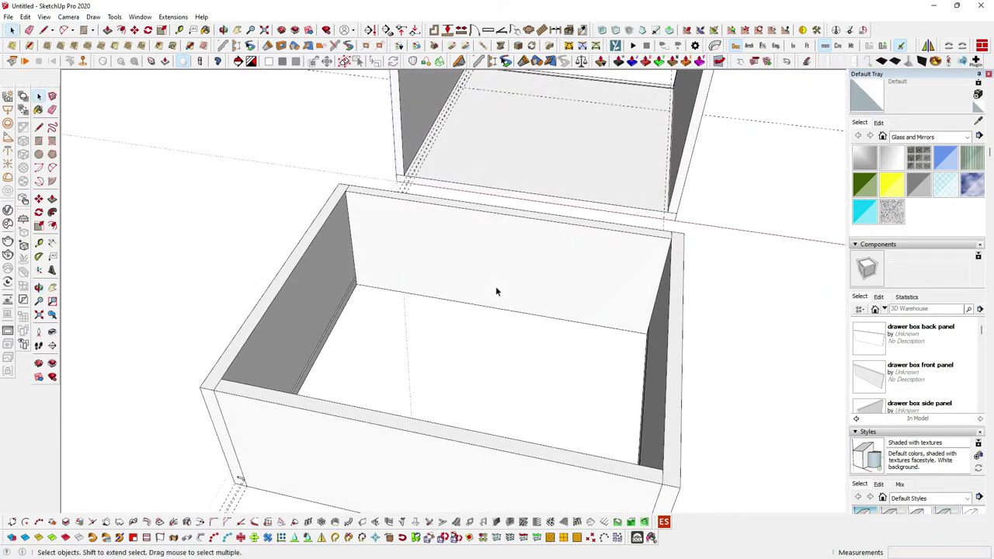
middle_drag(494, 292, 489, 299)
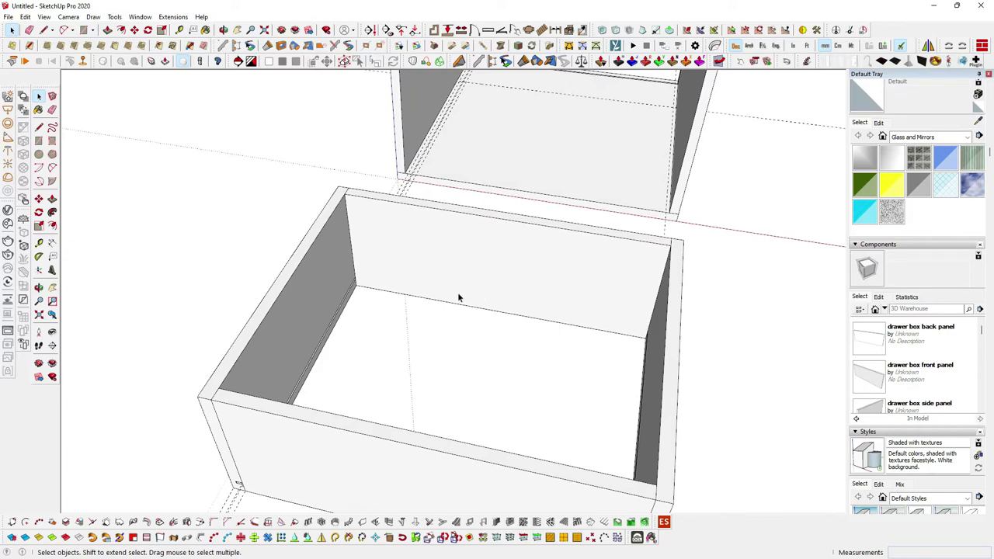
Select the drawer box group, then its back panel.
scroll(424, 299, up, 2)
scroll(410, 295, up, 1)
click(406, 286)
click(406, 287)
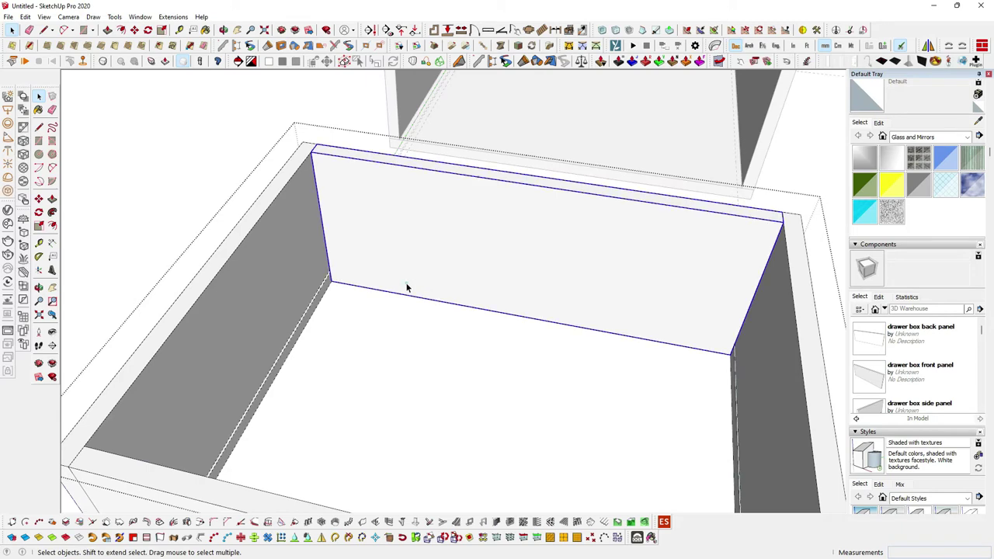
Inside the back panel, place a guide and draw a 4 mm × 514 mm strip.
double_click(394, 284)
key(t)
scroll(355, 284, up, 3)
click(357, 280)
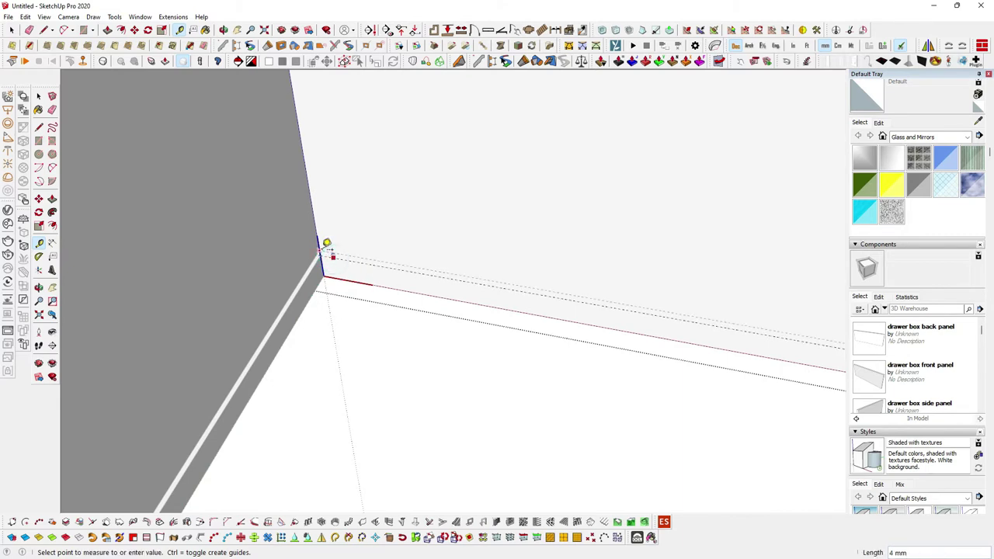
key(r)
click(321, 248)
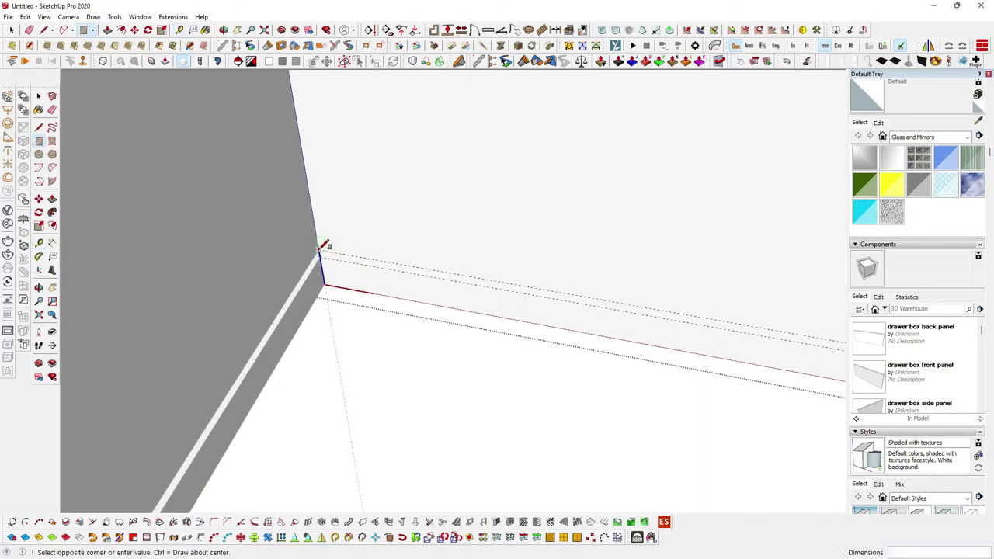
scroll(320, 249, down, 3)
scroll(684, 260, down, 2)
scroll(701, 269, up, 3)
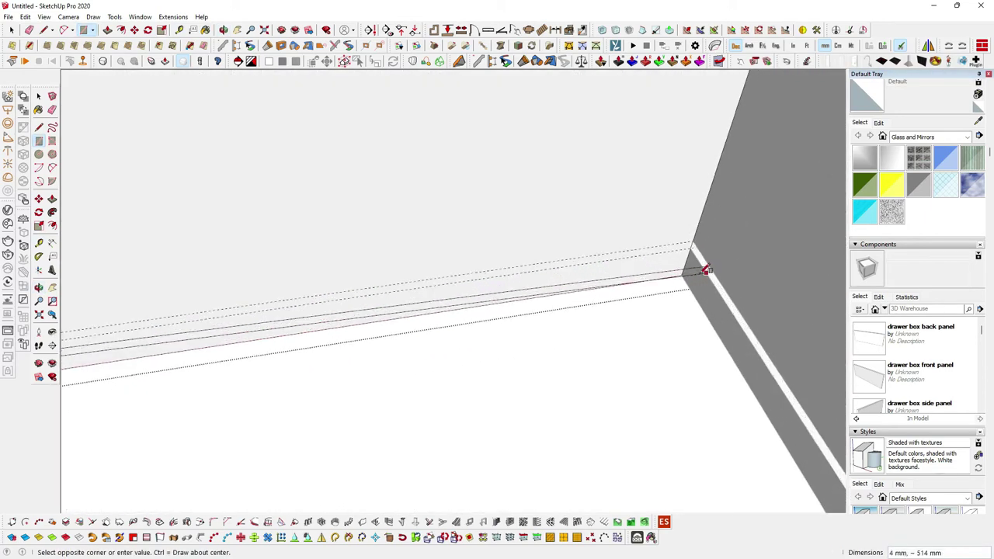
scroll(693, 241, up, 2)
click(692, 226)
Recess the 4 mm strip 2 mm into the back panel's inner face.
key(p)
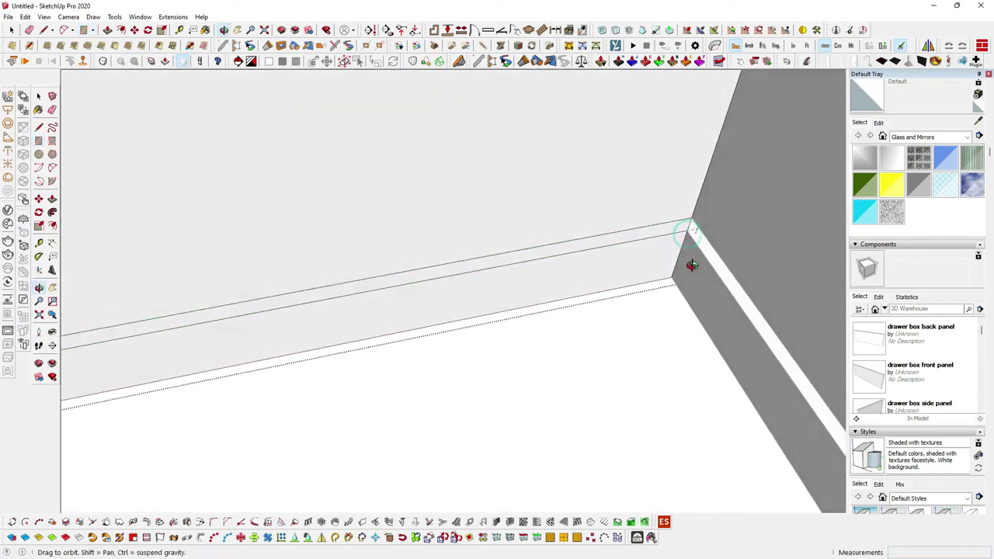
click(676, 230)
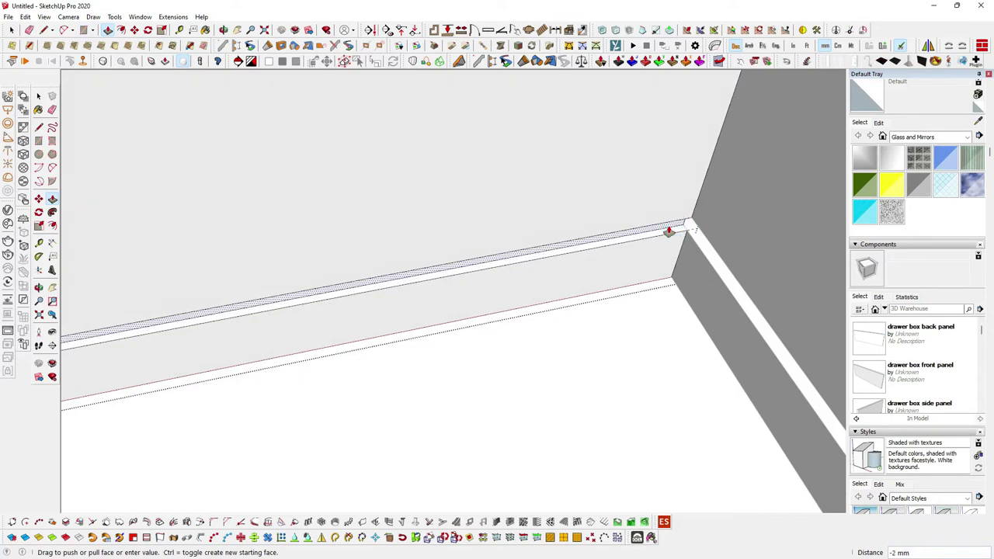
key(Return)
mouse_move(670, 228)
middle_down()
mouse_move(645, 251)
mouse_move(588, 254)
middle_up()
key(space)
scroll(588, 254, down, 5)
mouse_move(696, 272)
middle_down()
mouse_move(509, 249)
mouse_move(681, 212)
middle_up()
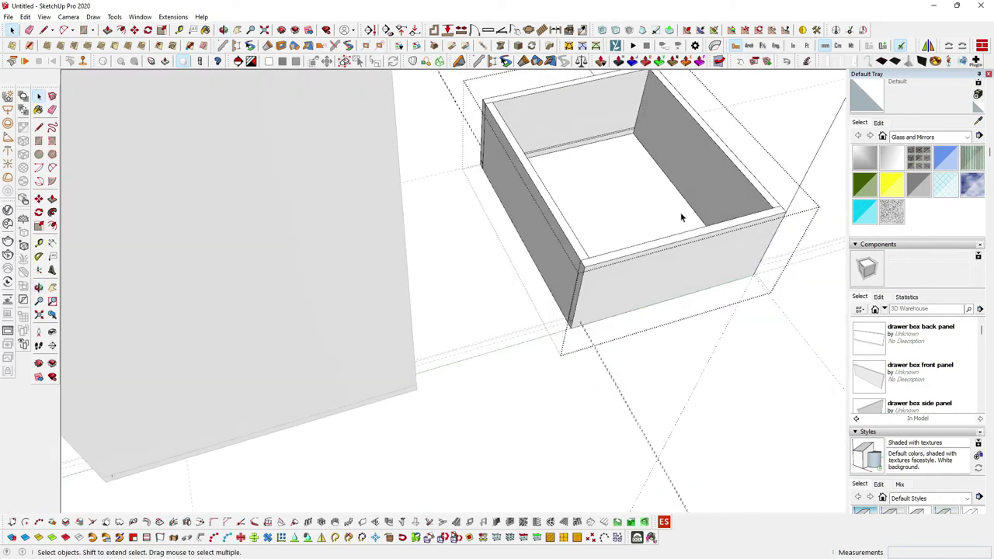
Open the drawer side panel for editing and measure guides from its edges.
double_click(689, 167)
double_click(688, 167)
click(688, 167)
key(t)
scroll(637, 128, up, 3)
scroll(635, 133, up, 2)
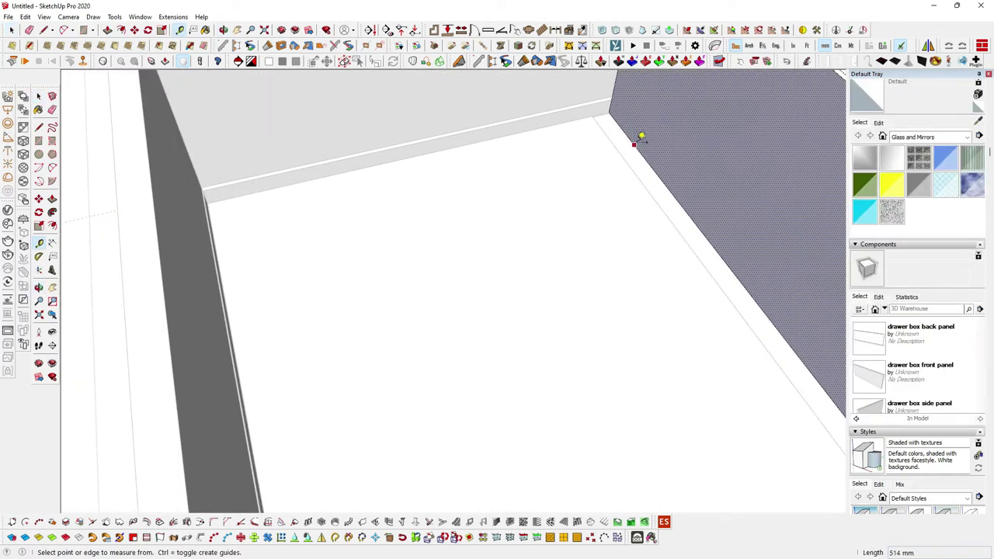
click(634, 144)
scroll(629, 114, up, 2)
scroll(618, 93, up, 1)
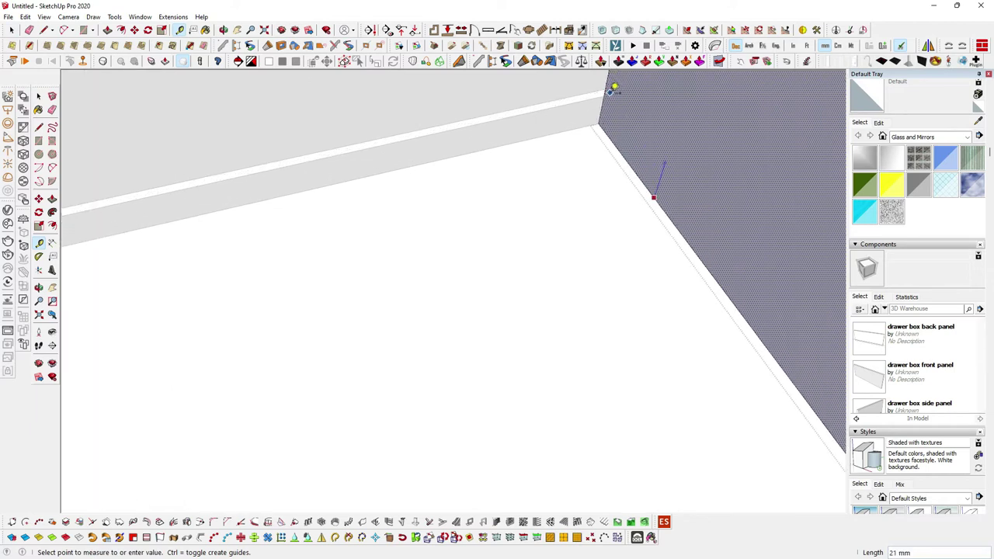
click(614, 108)
scroll(611, 94, up, 2)
Draw a thin 4 × 514 mm strip rectangle along the side panel.
key(r)
scroll(584, 91, up, 1)
scroll(581, 92, up, 1)
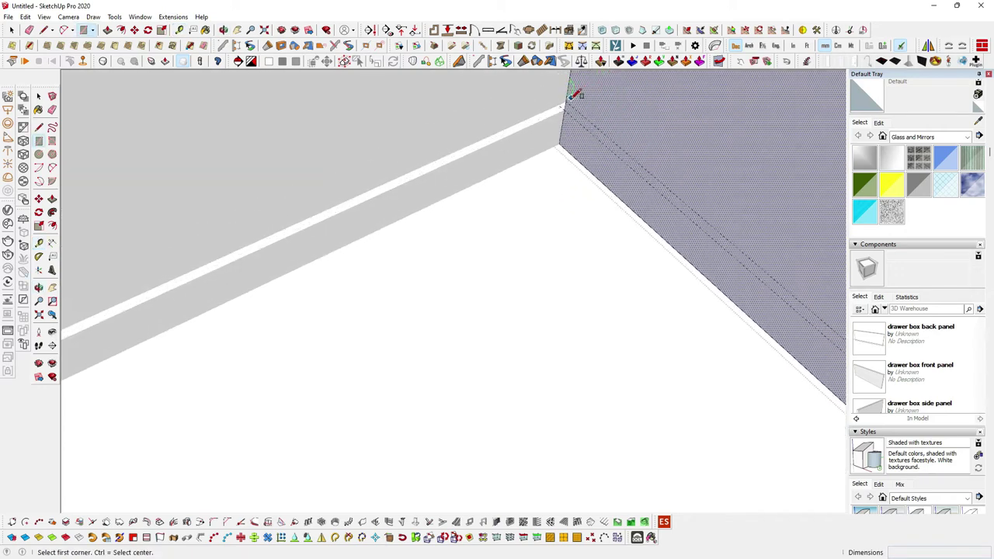
click(575, 97)
scroll(551, 127, down, 3)
scroll(497, 160, down, 3)
mouse_move(497, 160)
middle_down()
mouse_move(598, 195)
mouse_move(584, 186)
mouse_move(614, 210)
middle_up()
scroll(617, 178, up, 3)
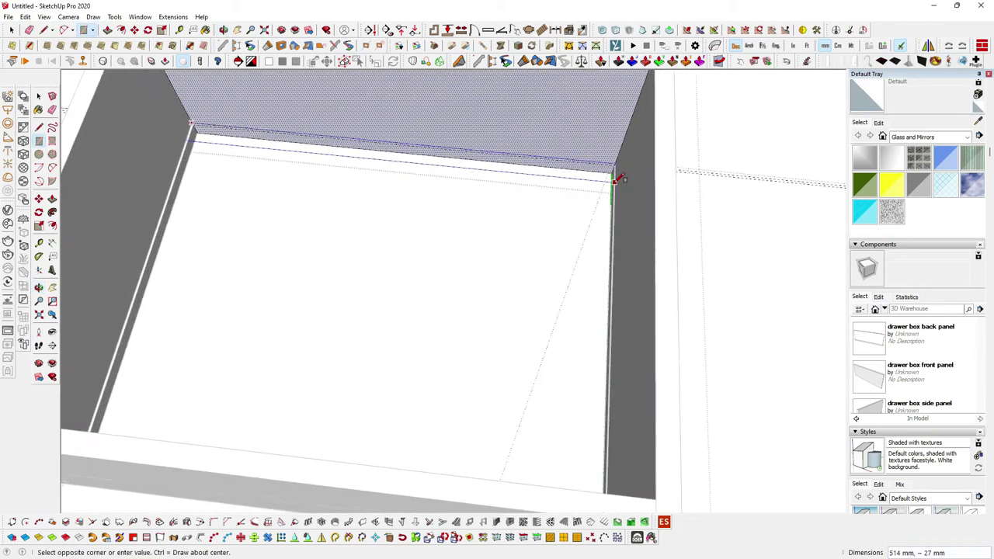
scroll(608, 150, up, 2)
middle_drag(608, 149, 626, 151)
click(631, 149)
Push the strip 10 mm into the panel to form the groove.
key(p)
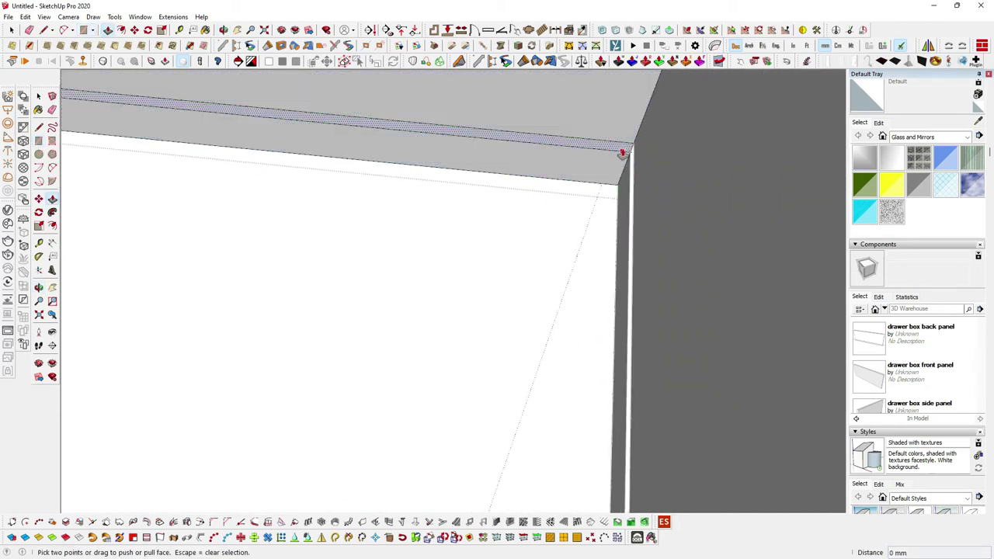
click(622, 153)
text(10)
key(Return)
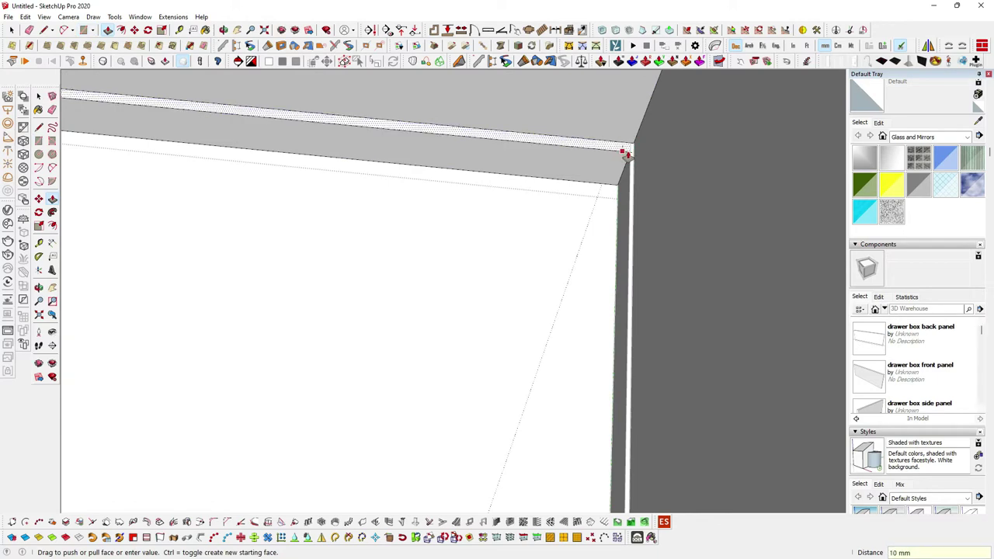
scroll(567, 155, up, 3)
scroll(505, 161, up, 3)
scroll(501, 171, up, 3)
key(space)
scroll(497, 185, down, 3)
scroll(477, 187, down, 3)
scroll(475, 188, down, 3)
scroll(622, 280, down, 5)
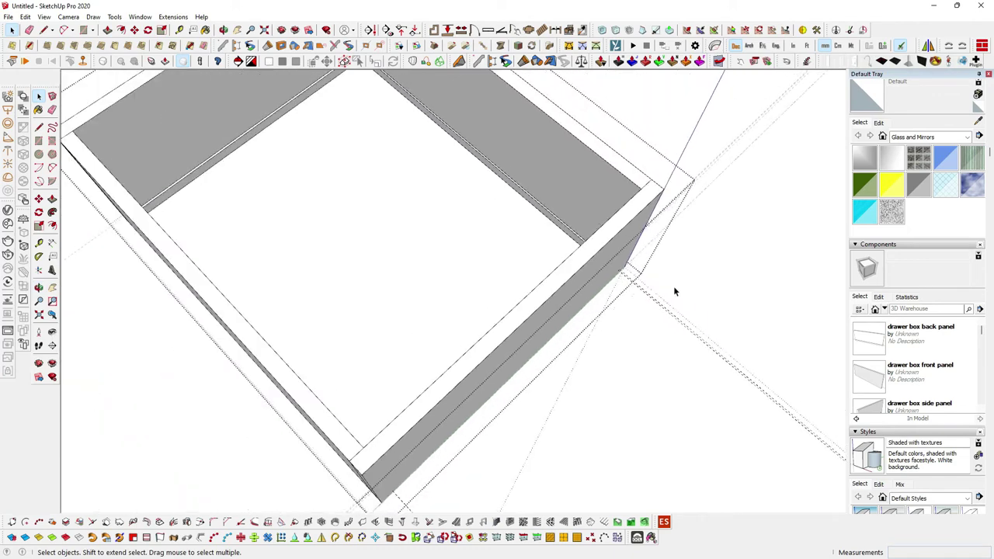
Turn to the opposite side panel and measure guides from the rail's edge and right end.
mouse_move(698, 273)
middle_down()
mouse_move(477, 269)
mouse_move(353, 251)
mouse_move(406, 194)
mouse_move(572, 233)
mouse_move(536, 232)
middle_up()
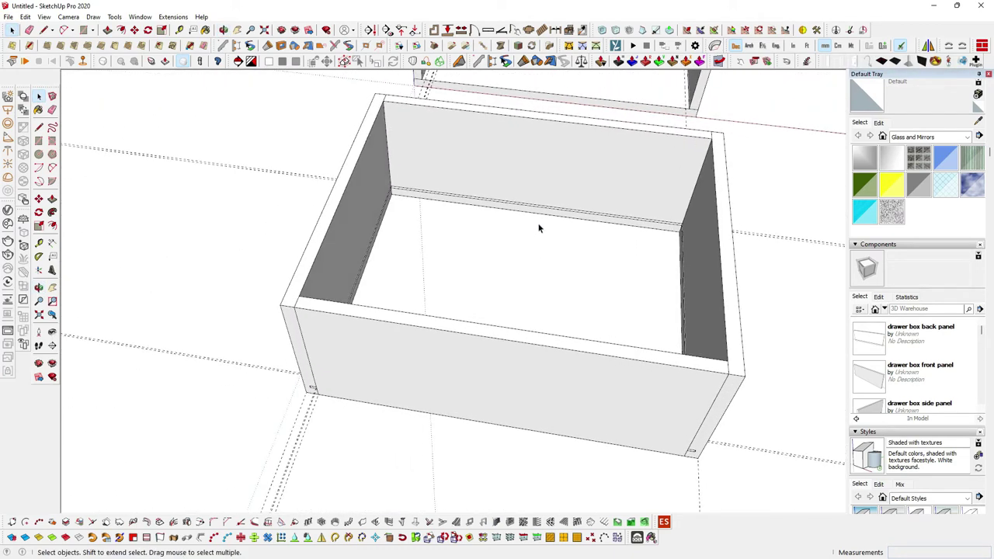
scroll(521, 221, up, 1)
scroll(474, 198, up, 2)
scroll(431, 174, up, 1)
mouse_move(426, 174)
middle_down()
mouse_move(440, 189)
mouse_move(295, 163)
mouse_move(413, 199)
mouse_move(386, 191)
mouse_move(362, 218)
mouse_move(238, 215)
middle_up()
scroll(363, 225, down, 2)
scroll(271, 163, up, 3)
mouse_move(271, 167)
middle_down()
mouse_move(391, 153)
mouse_move(361, 133)
mouse_move(395, 111)
mouse_move(379, 80)
mouse_move(377, 99)
middle_up()
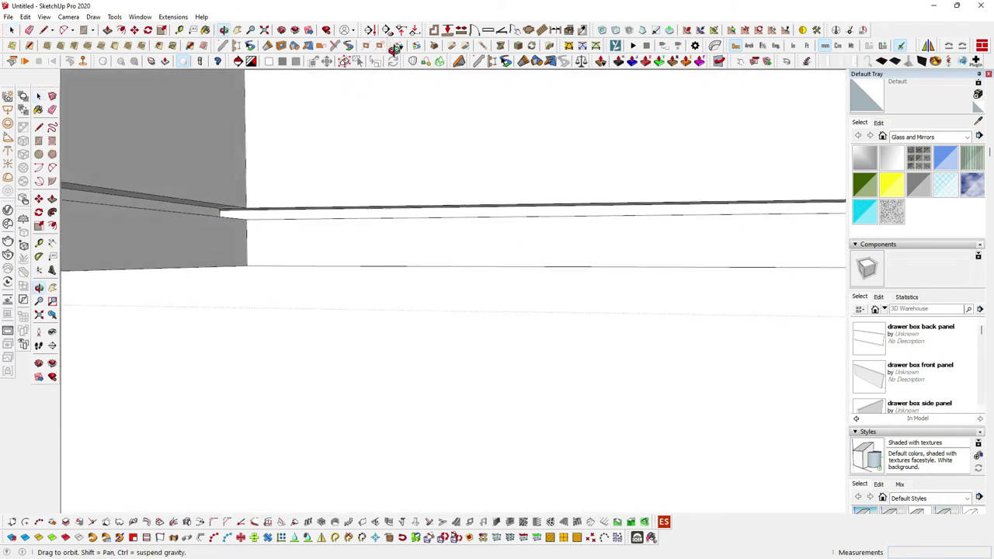
key(t)
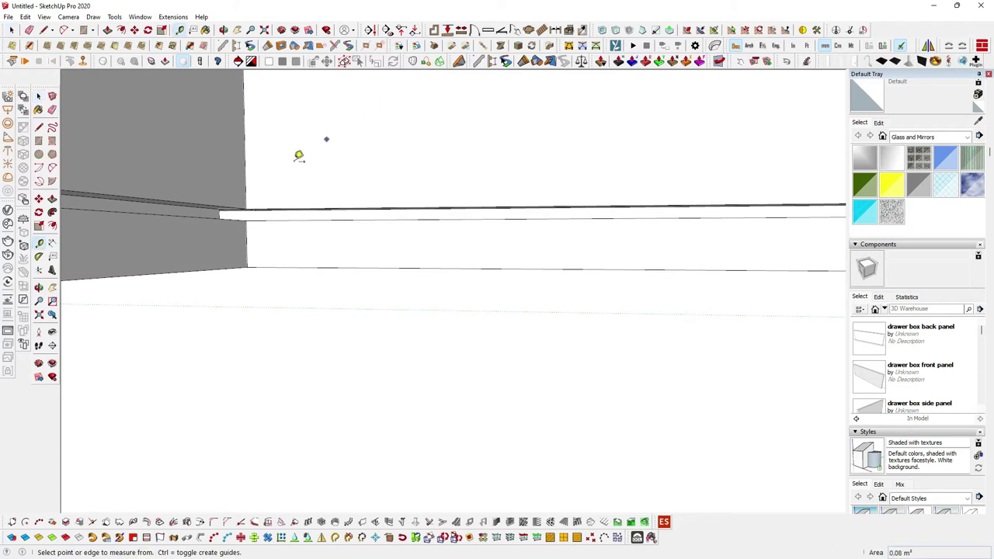
scroll(197, 217, up, 1)
scroll(197, 216, up, 2)
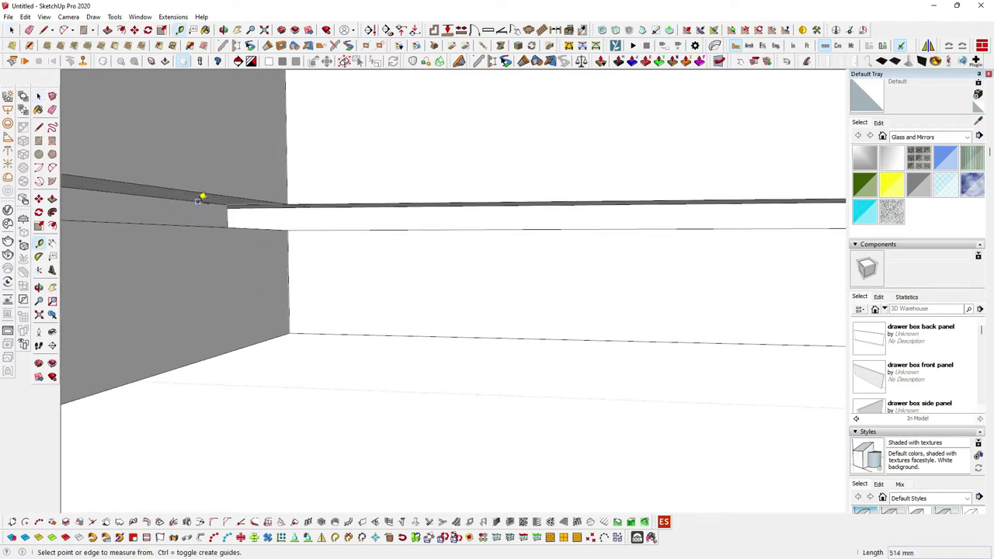
click(193, 199)
mouse_move(184, 203)
middle_down()
mouse_move(174, 194)
mouse_move(189, 225)
mouse_move(202, 215)
mouse_move(277, 271)
mouse_move(263, 275)
mouse_move(543, 275)
middle_up()
scroll(315, 262, down, 3)
scroll(730, 272, up, 4)
mouse_move(729, 271)
middle_down()
mouse_move(766, 215)
mouse_move(699, 240)
middle_up()
click(695, 246)
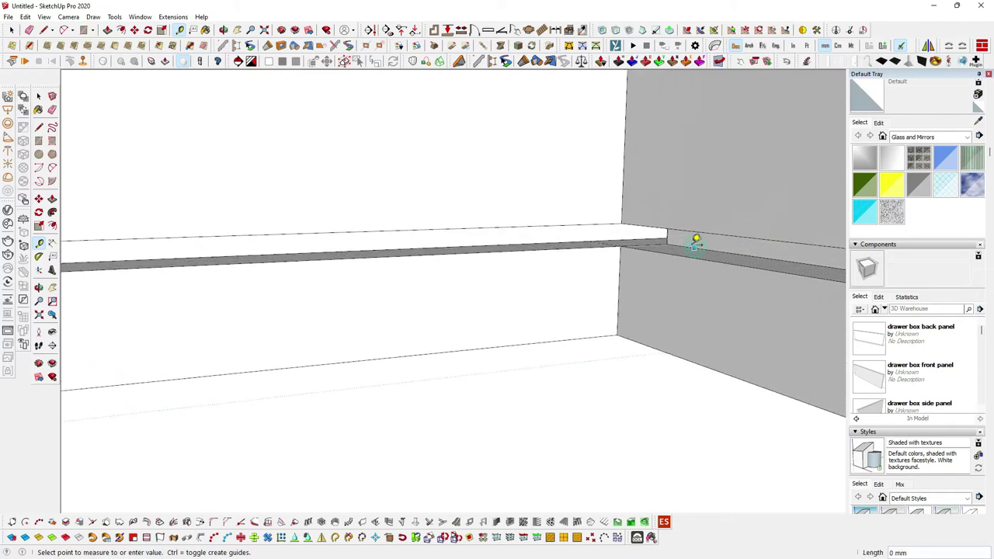
Draw a thin 4 × 434 mm rectangle along the panel's inside bottom.
key(r)
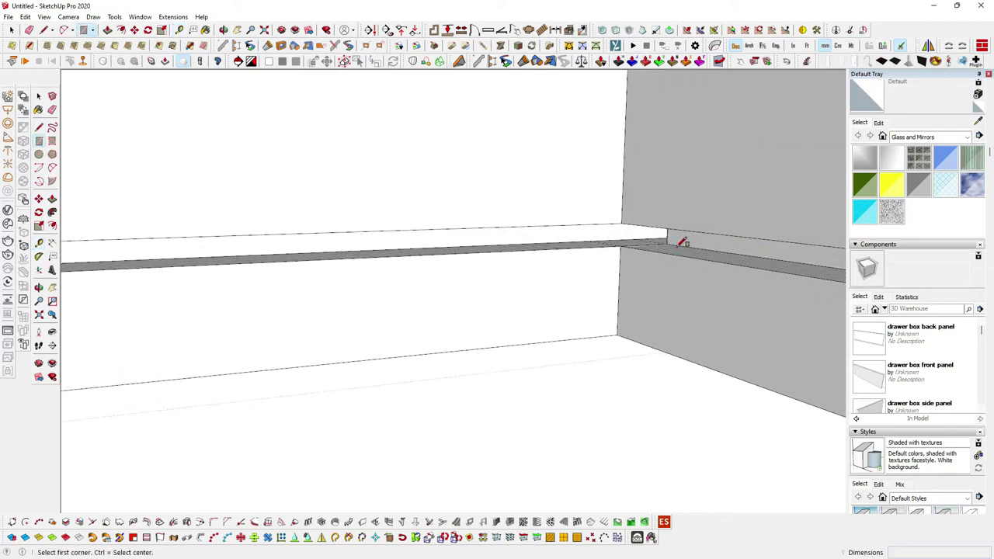
click(633, 238)
mouse_move(633, 237)
middle_down()
mouse_move(620, 304)
mouse_move(560, 308)
middle_up()
scroll(349, 300, up, 3)
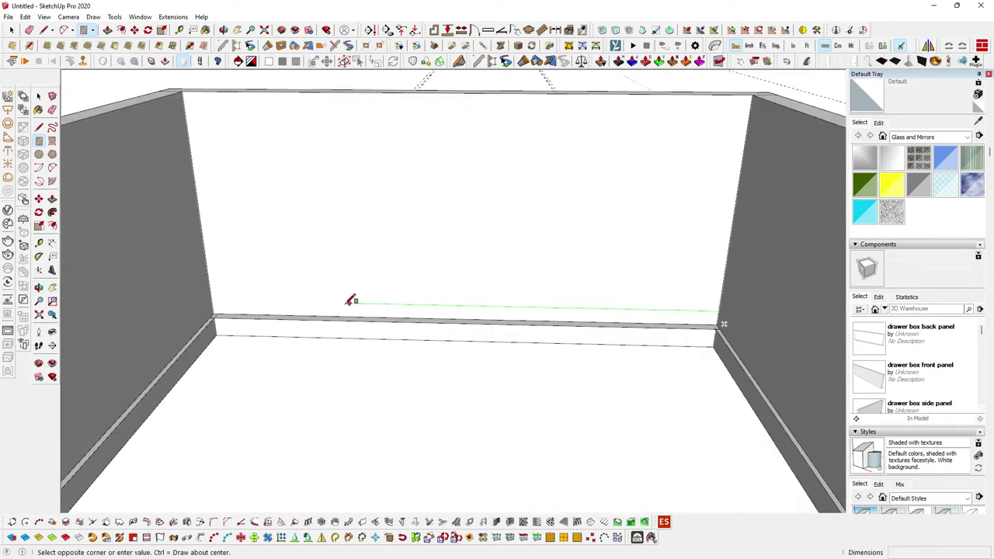
scroll(162, 318, up, 3)
scroll(148, 256, up, 2)
mouse_move(148, 256)
middle_down()
mouse_move(144, 289)
mouse_move(132, 233)
mouse_move(155, 222)
mouse_move(195, 227)
mouse_move(233, 250)
mouse_move(217, 259)
mouse_move(174, 247)
middle_up()
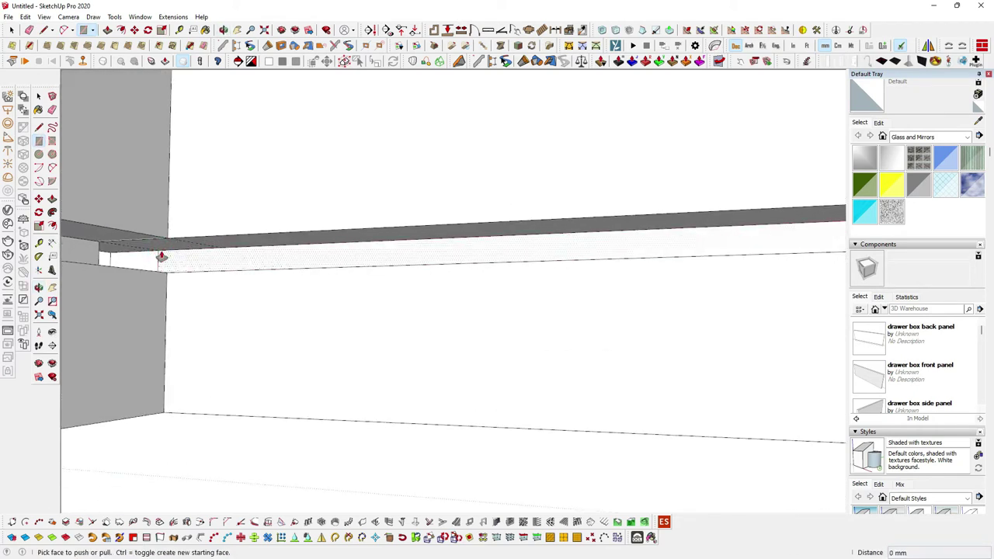
key(p)
middle_drag(195, 282, 485, 464)
Recess the 4 × 434 mm strip into the drawer panel to form a groove.
scroll(317, 410, down, 1)
scroll(322, 408, down, 3)
mouse_move(328, 406)
middle_down()
mouse_move(443, 419)
mouse_move(548, 358)
middle_up()
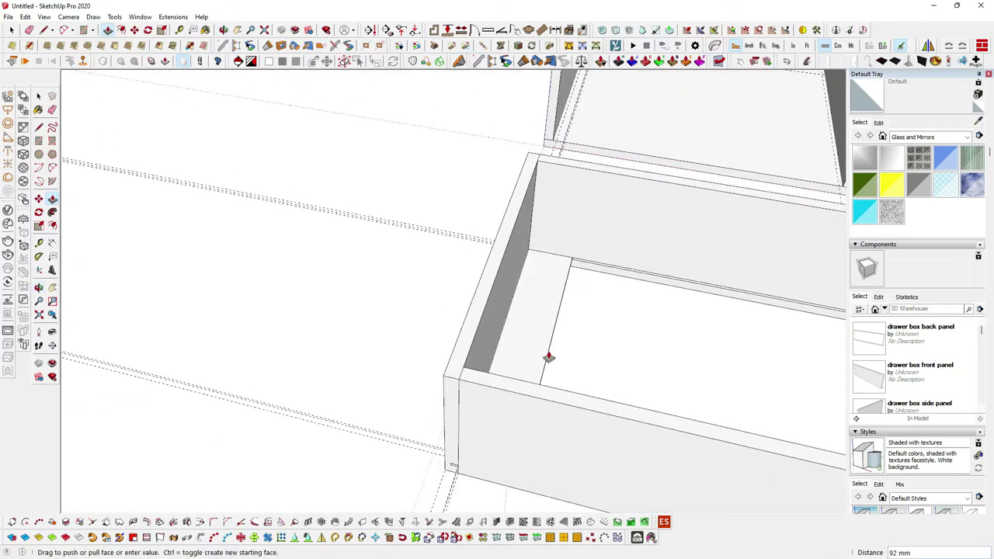
scroll(681, 348, down, 3)
mouse_move(682, 349)
middle_down()
mouse_move(701, 268)
mouse_move(776, 259)
mouse_move(785, 208)
middle_up()
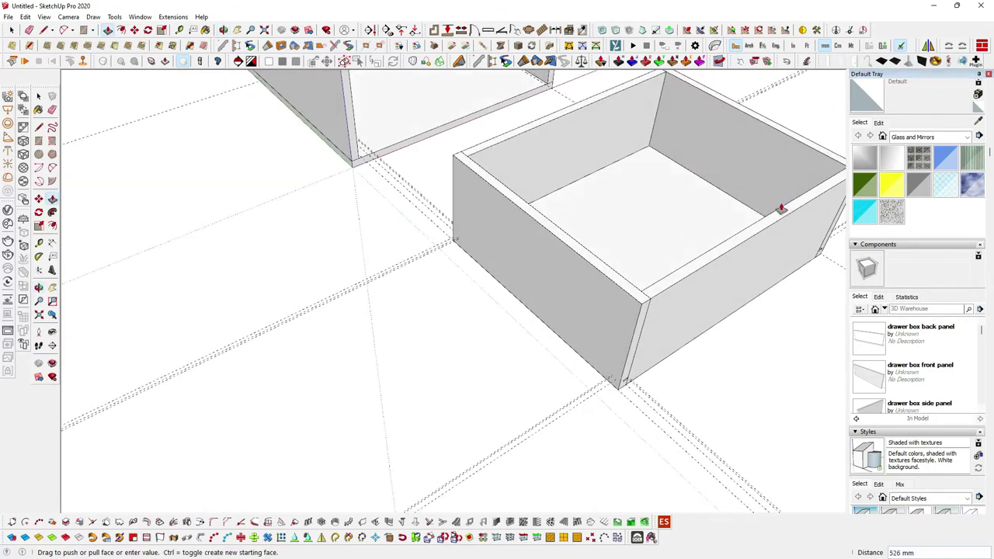
scroll(785, 209, up, 1)
scroll(766, 195, up, 3)
scroll(741, 176, up, 2)
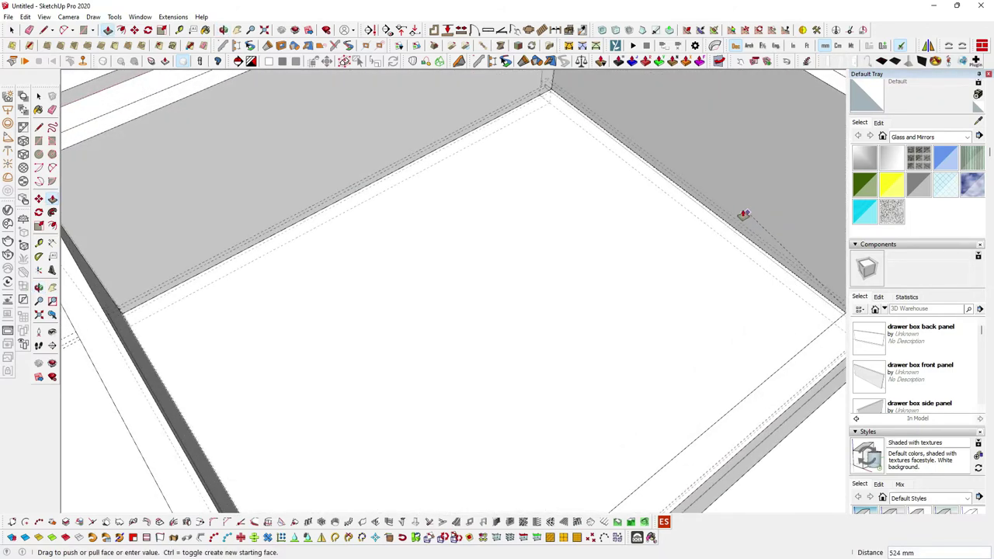
scroll(661, 155, down, 3)
scroll(586, 127, up, 3)
middle_drag(593, 93, 582, 140)
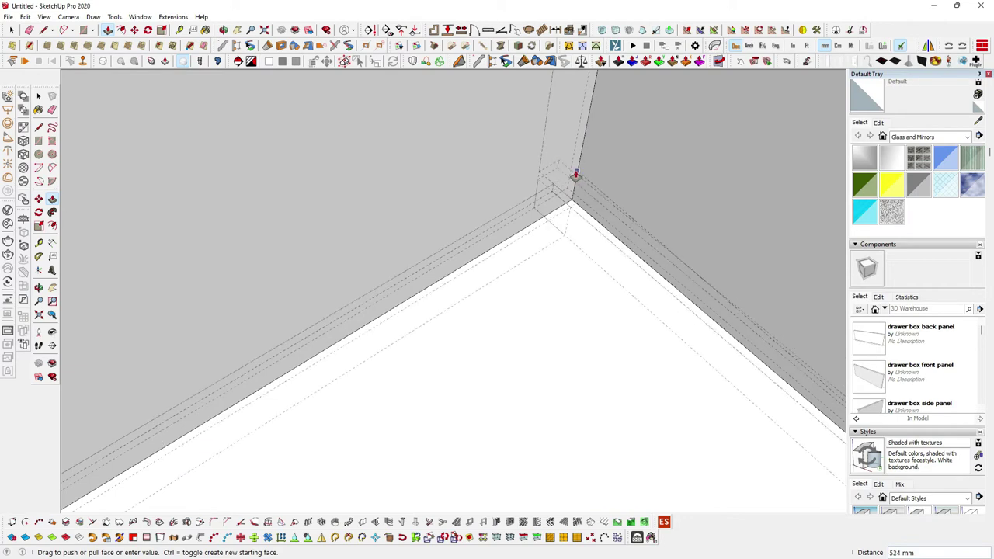
click(560, 164)
Return to Select and pick the bottom face inside the drawer box.
scroll(561, 166, up, 1)
key(space)
scroll(562, 183, down, 3)
scroll(562, 184, down, 3)
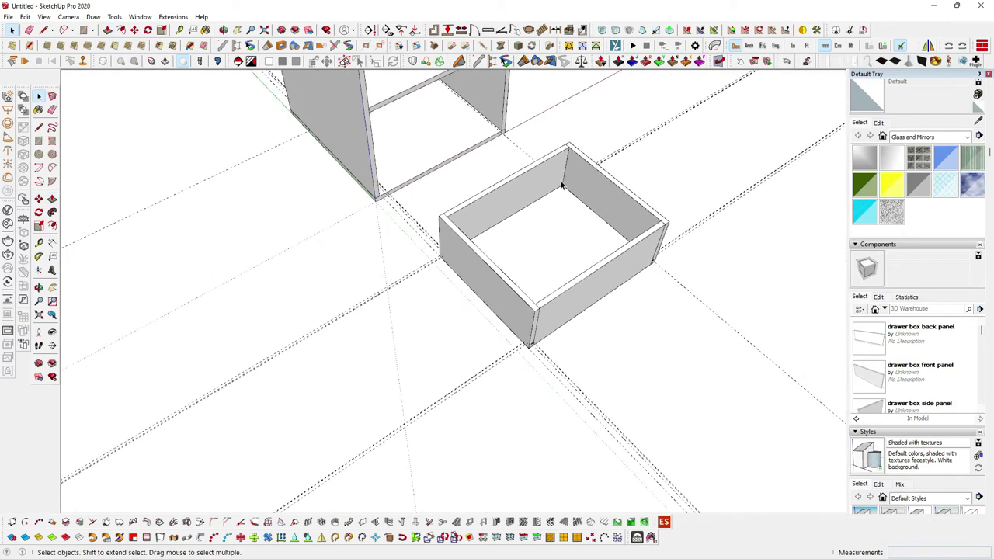
click(562, 238)
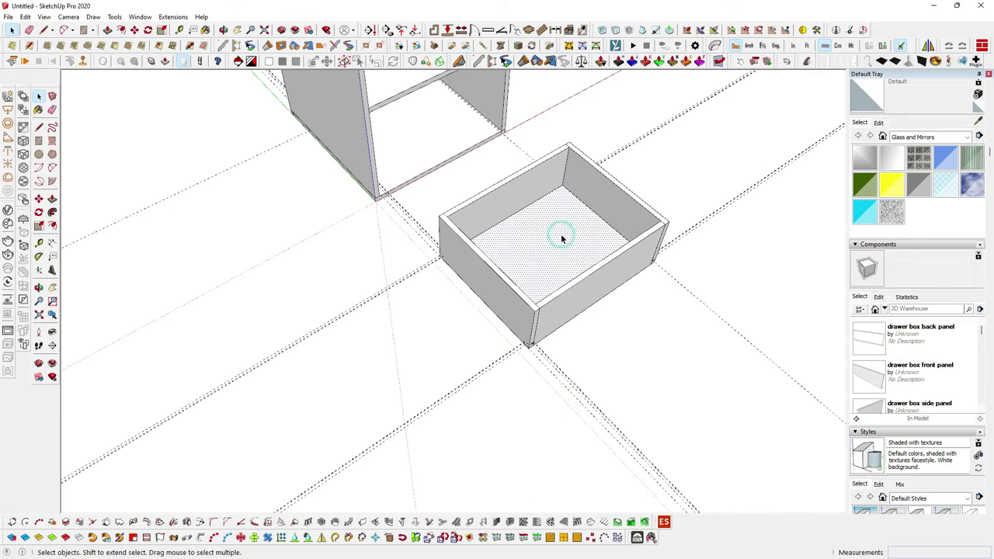
click(652, 190)
click(585, 218)
right_click(585, 218)
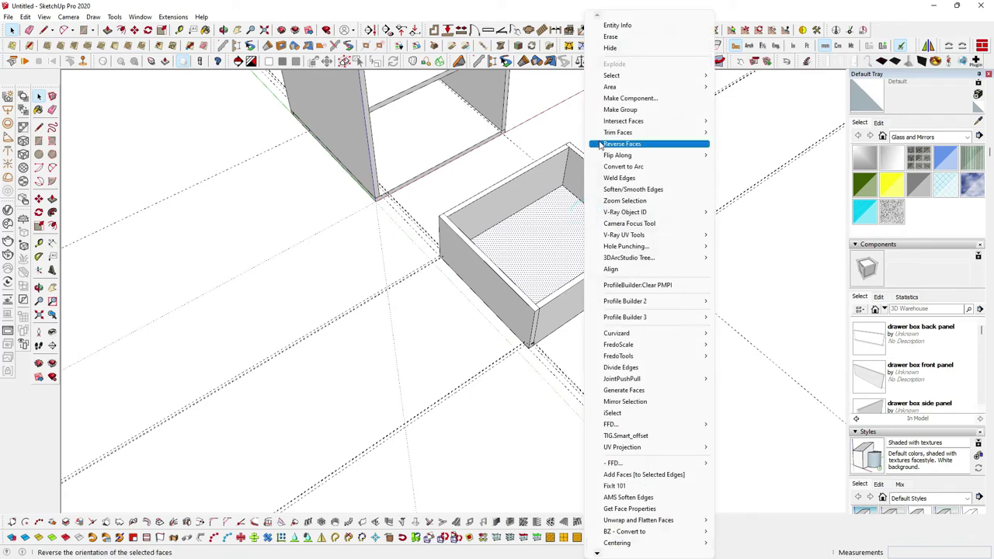
click(625, 109)
mouse_move(622, 141)
middle_down()
mouse_move(615, 208)
mouse_move(551, 233)
middle_up()
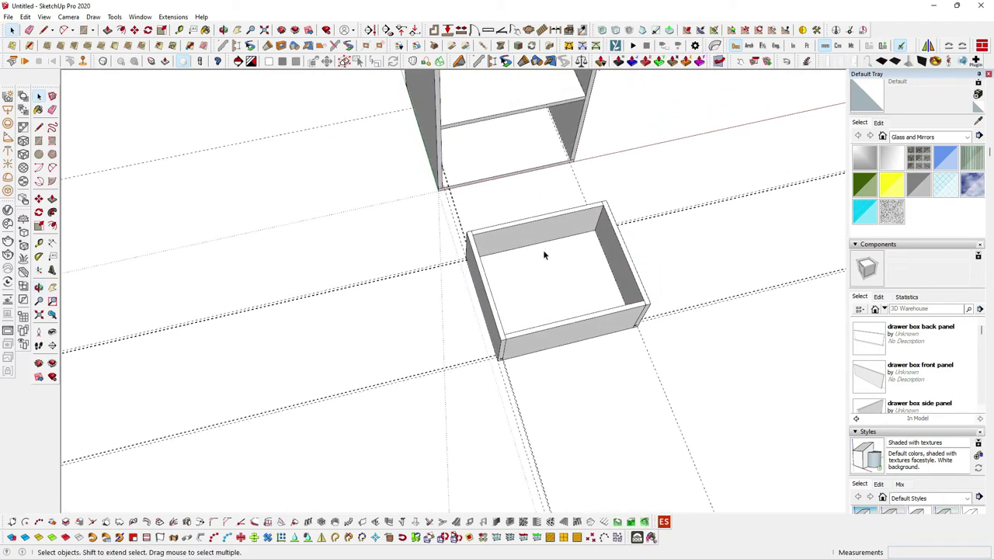
click(544, 258)
click(25, 17)
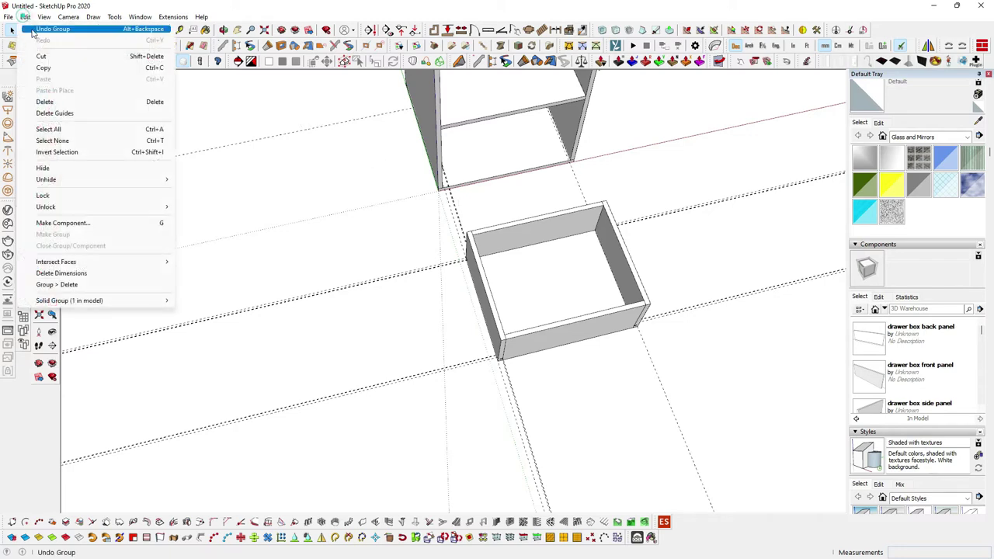
click(602, 186)
mouse_move(618, 172)
middle_down()
mouse_move(432, 127)
mouse_move(505, 209)
middle_up()
mouse_move(372, 186)
mouse_down()
mouse_move(610, 399)
mouse_move(601, 402)
mouse_up()
click(521, 363)
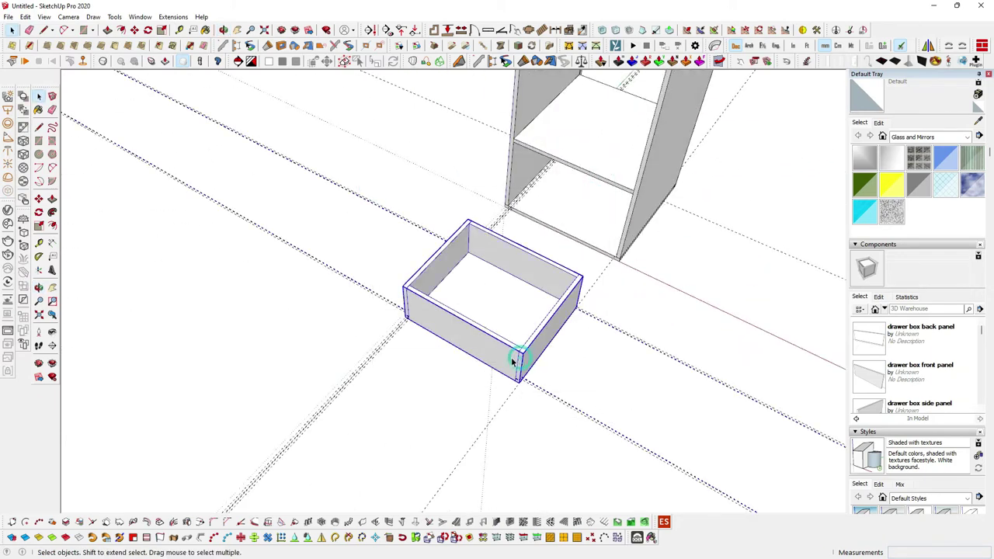
key(m)
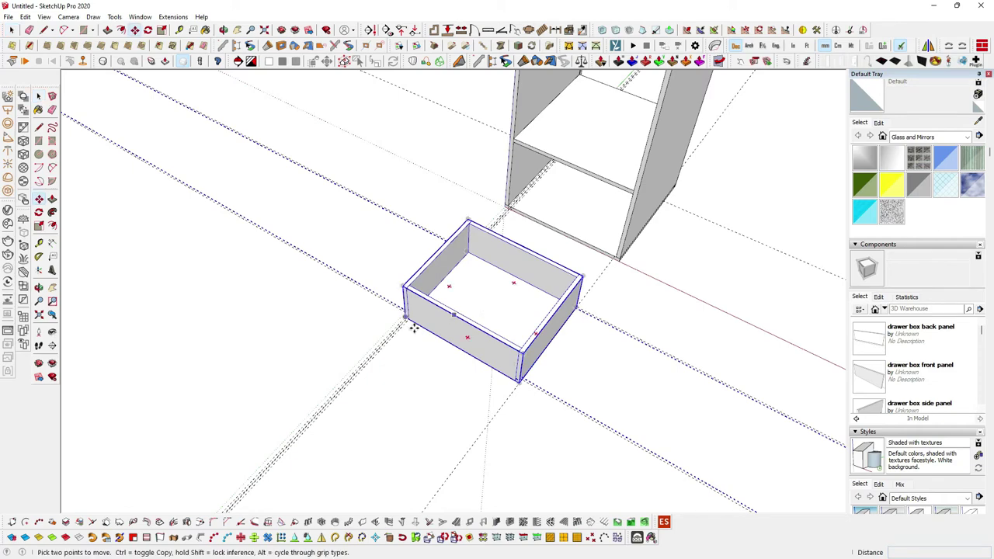
Move the drawer box 800 mm along the green axis into the cabinet.
scroll(399, 313, up, 2)
scroll(398, 313, up, 3)
scroll(402, 313, up, 2)
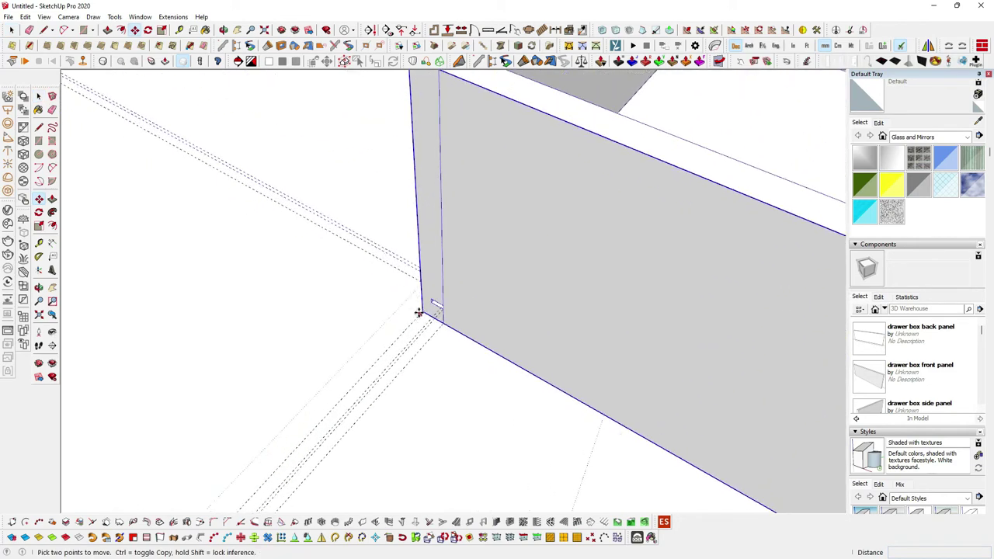
click(420, 311)
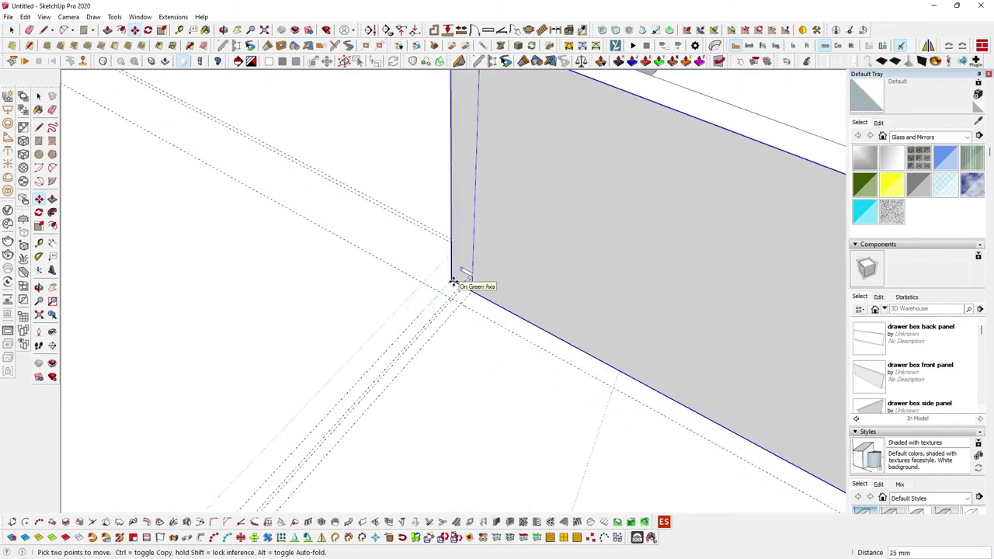
scroll(464, 342, down, 3)
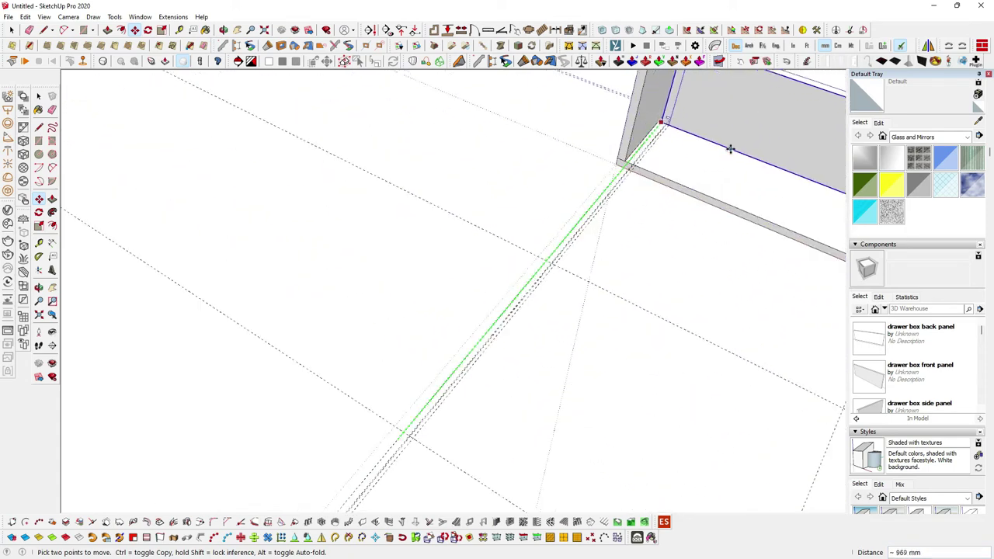
scroll(709, 147, up, 2)
scroll(622, 138, up, 2)
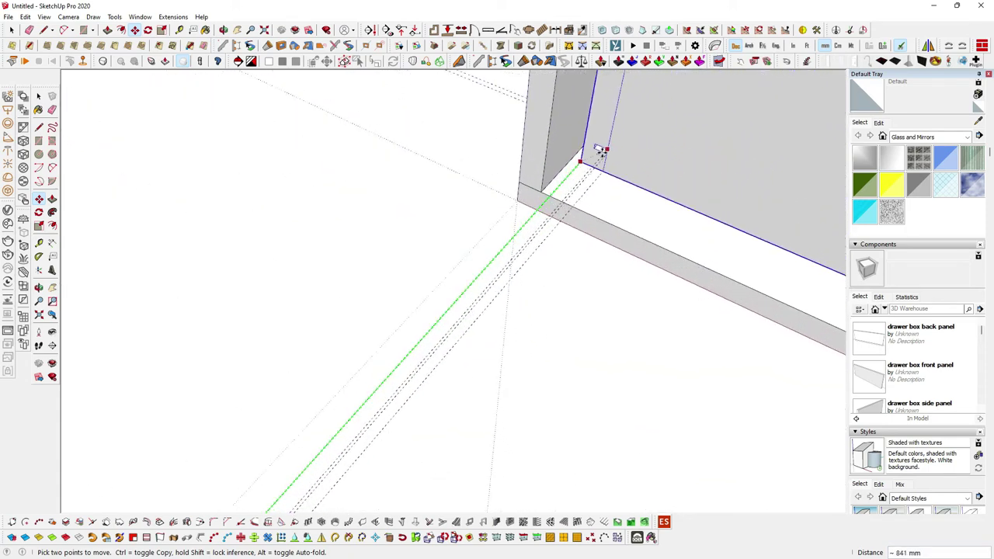
click(549, 194)
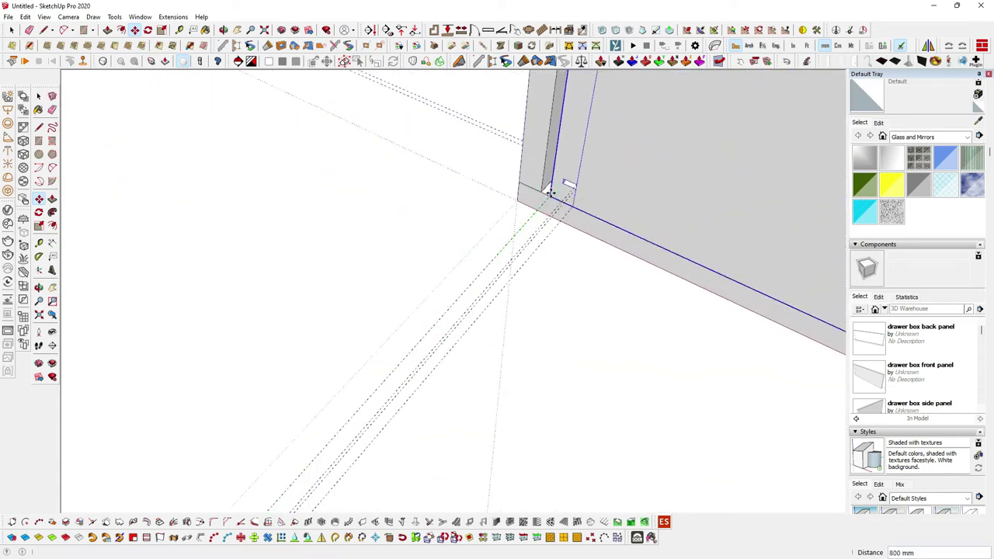
Remove all dashed guide lines with Edit > Delete Guides.
key(space)
scroll(556, 202, down, 2)
scroll(562, 208, down, 2)
scroll(544, 248, down, 2)
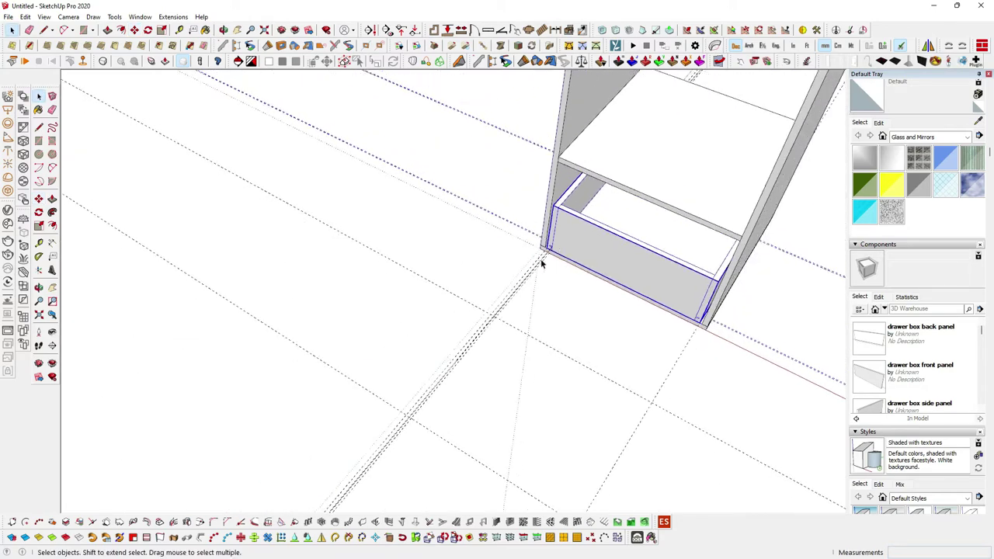
click(25, 17)
click(72, 114)
scroll(553, 242, down, 3)
Move the drawer up so it rests on the cabinet's bottom panel.
mouse_move(553, 243)
middle_down()
mouse_move(676, 104)
mouse_move(599, 184)
middle_up()
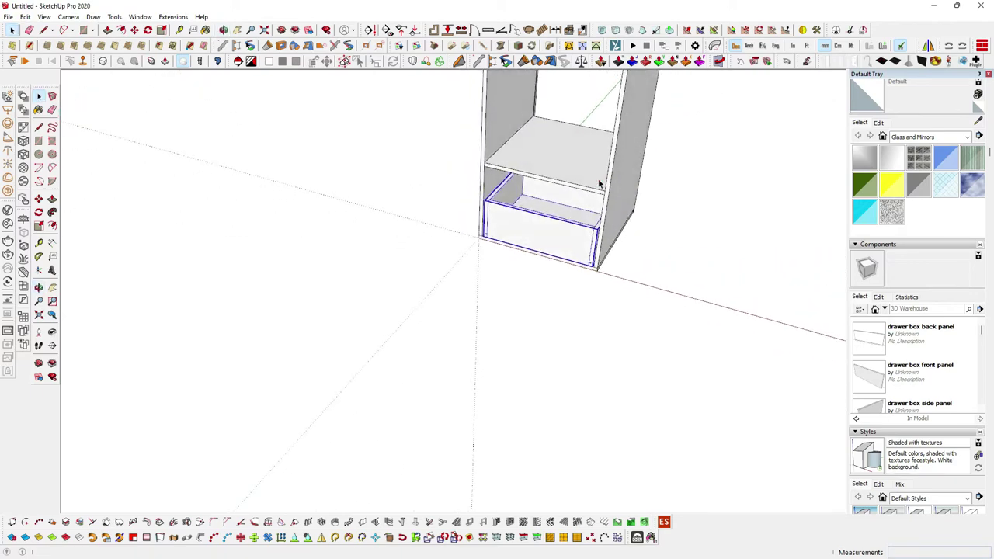
scroll(573, 233, up, 2)
key(m)
scroll(586, 257, up, 2)
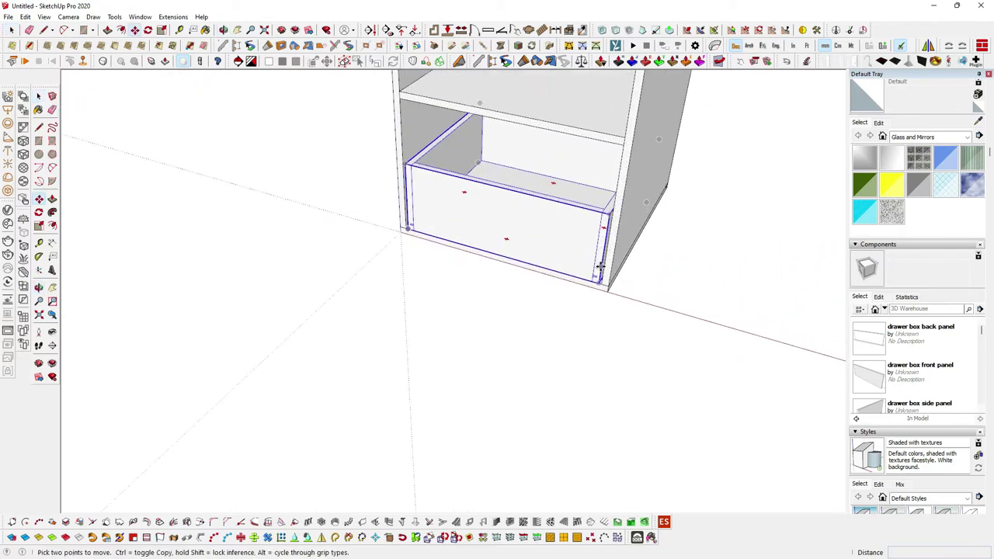
scroll(602, 281, up, 3)
scroll(601, 280, up, 3)
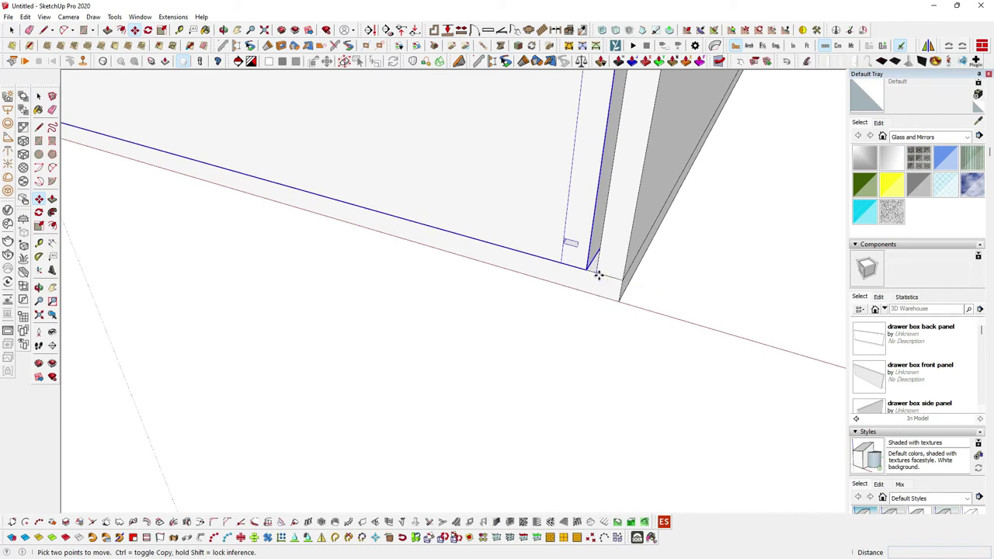
click(599, 275)
text(12)
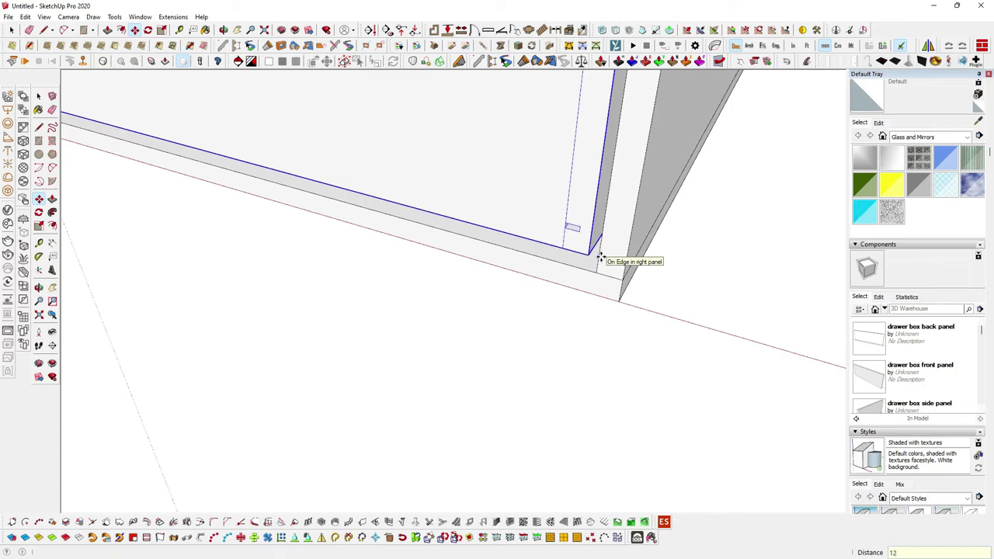
click(598, 257)
scroll(606, 271, down, 3)
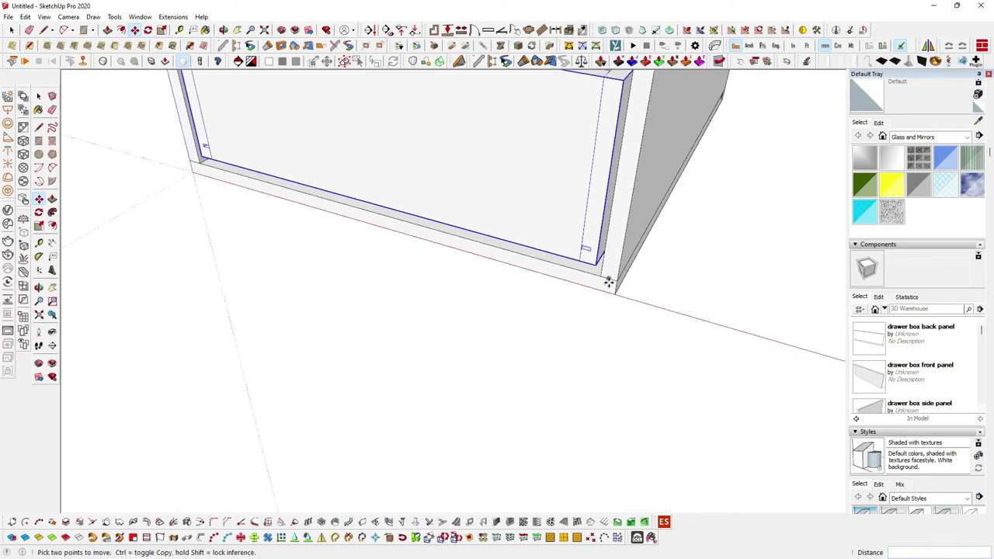
scroll(606, 272, down, 3)
key(r)
scroll(439, 122, up, 3)
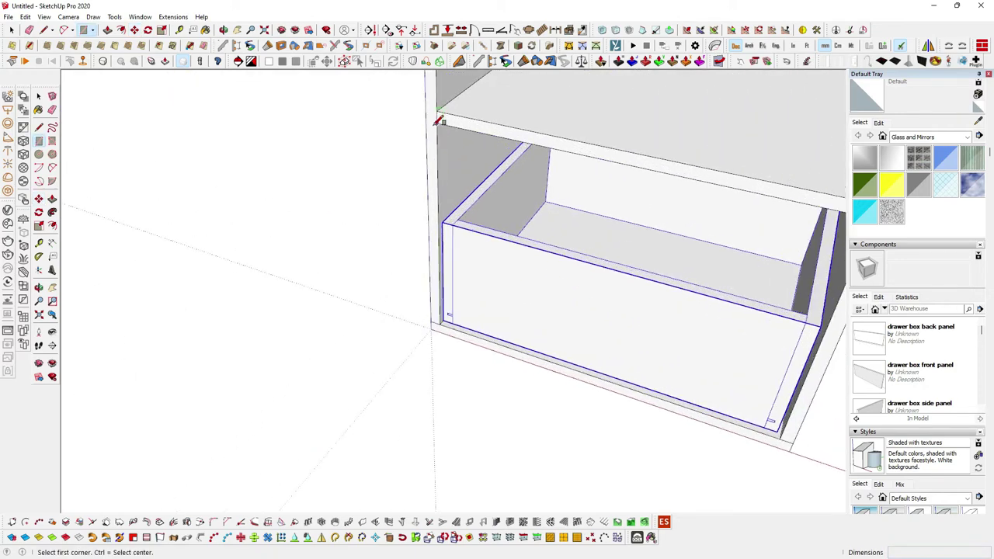
Draw a rectangle covering the bottom drawer opening, guided by a measurement from the drawer corner.
key(t)
scroll(440, 122, up, 2)
scroll(449, 118, up, 2)
click(444, 123)
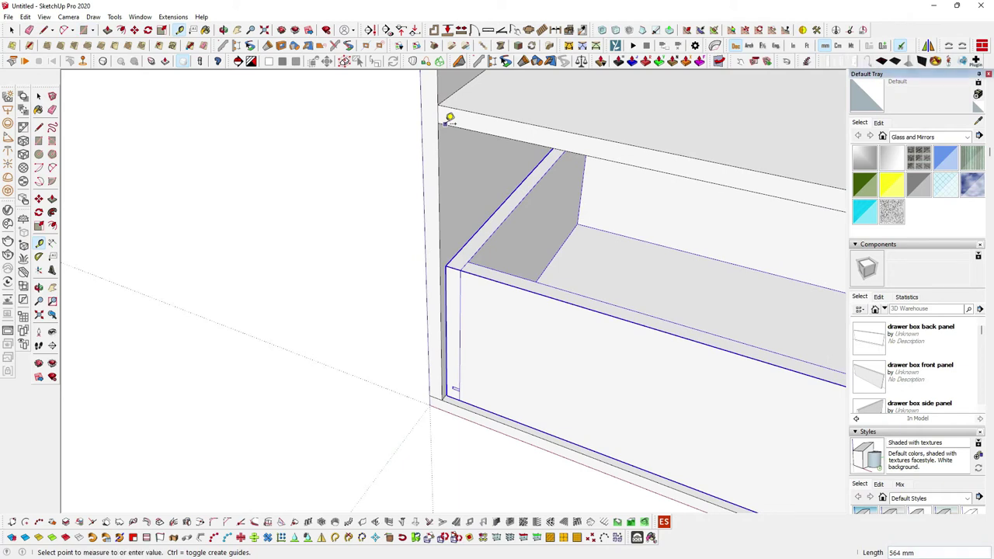
scroll(415, 159, down, 3)
key(r)
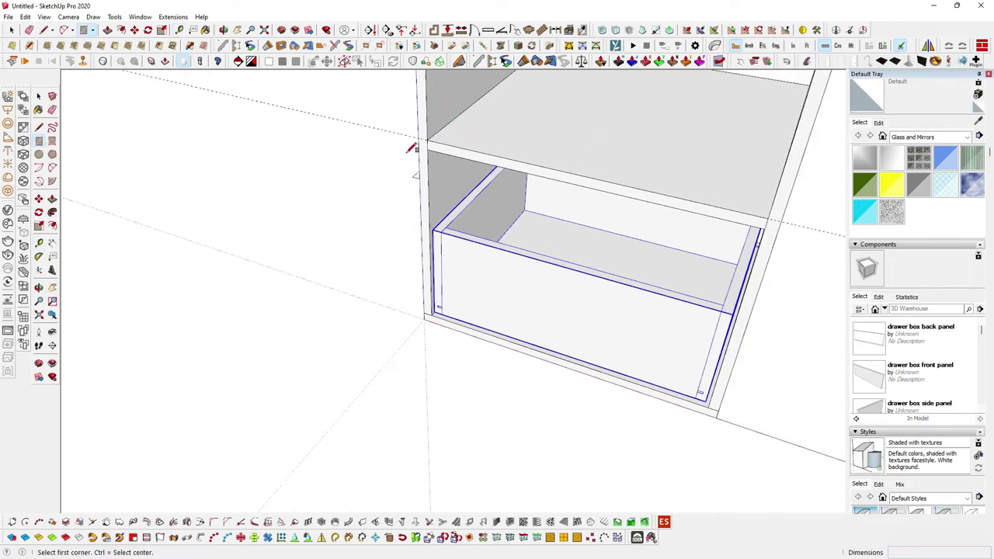
click(423, 134)
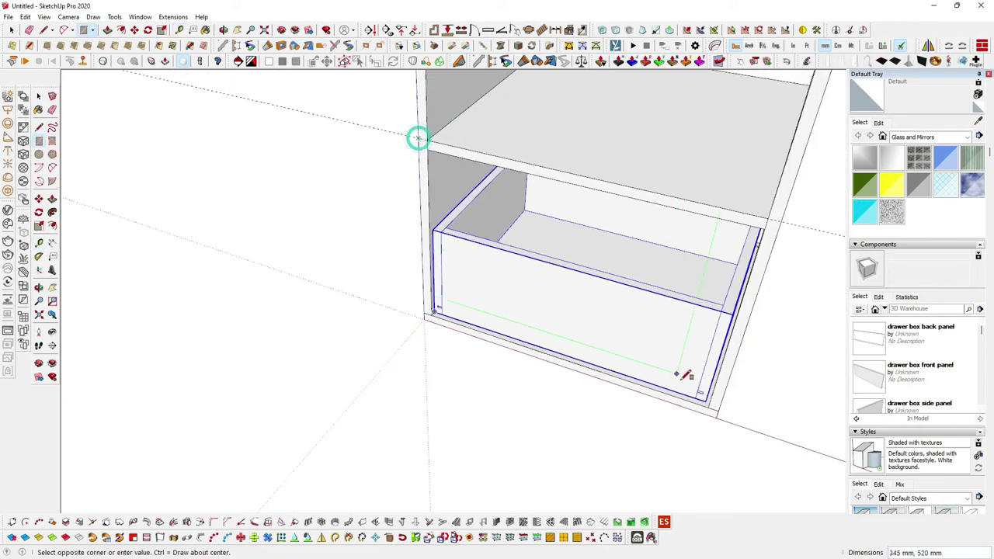
click(718, 417)
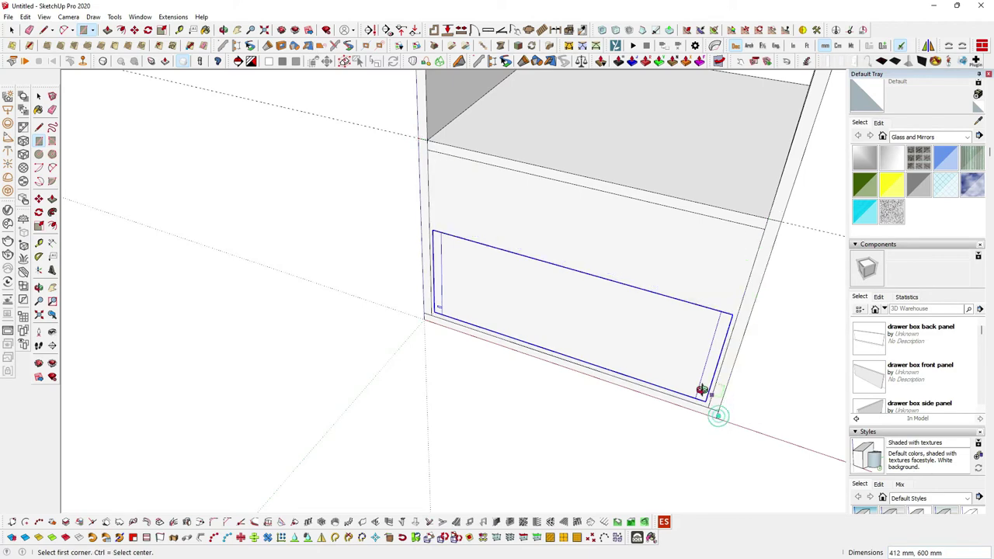
Extrude the rectangle to give the drawer front its thickness.
middle_drag(716, 407, 564, 360)
key(p)
click(605, 316)
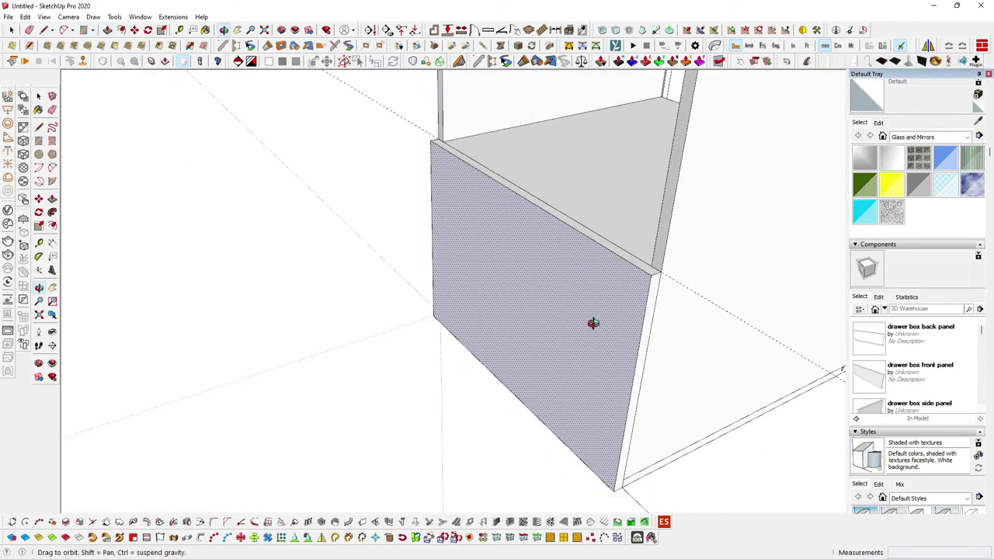
click(590, 324)
Select the drawer front's face and edges and make them a group.
middle_drag(590, 324, 548, 251)
double_click(548, 250)
right_click(549, 251)
click(582, 110)
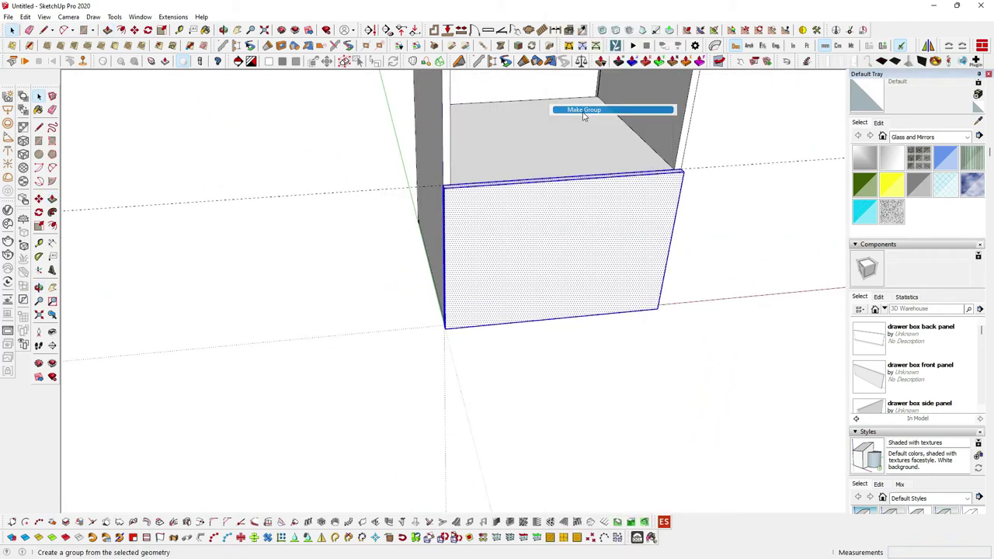
scroll(459, 271, down, 2)
scroll(413, 307, down, 3)
scroll(420, 306, down, 2)
mouse_move(425, 306)
middle_down()
mouse_move(412, 259)
mouse_move(449, 239)
mouse_move(435, 188)
mouse_move(484, 302)
mouse_move(453, 311)
middle_up()
scroll(400, 358, up, 2)
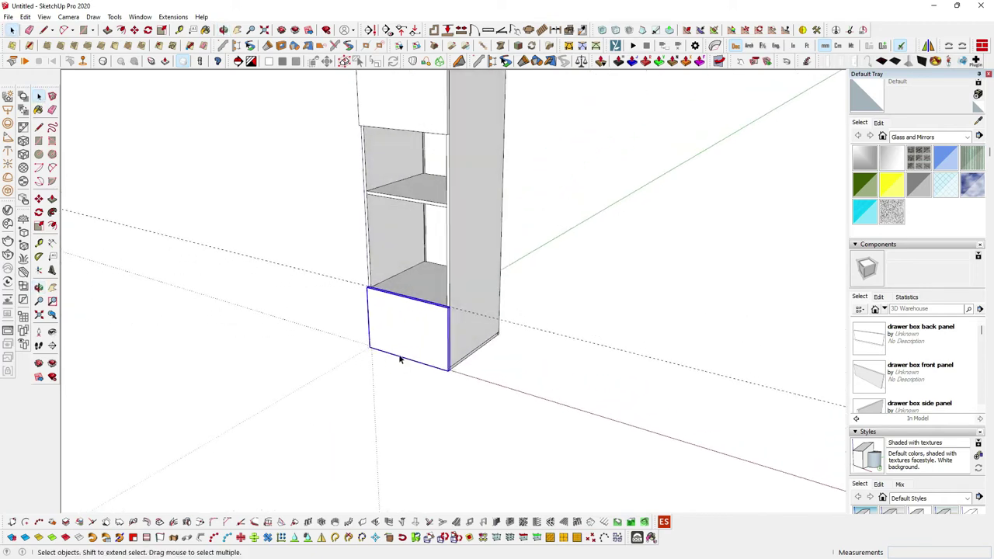
Turn the drawer-front group into a component named 'drawer face'.
right_click(413, 335)
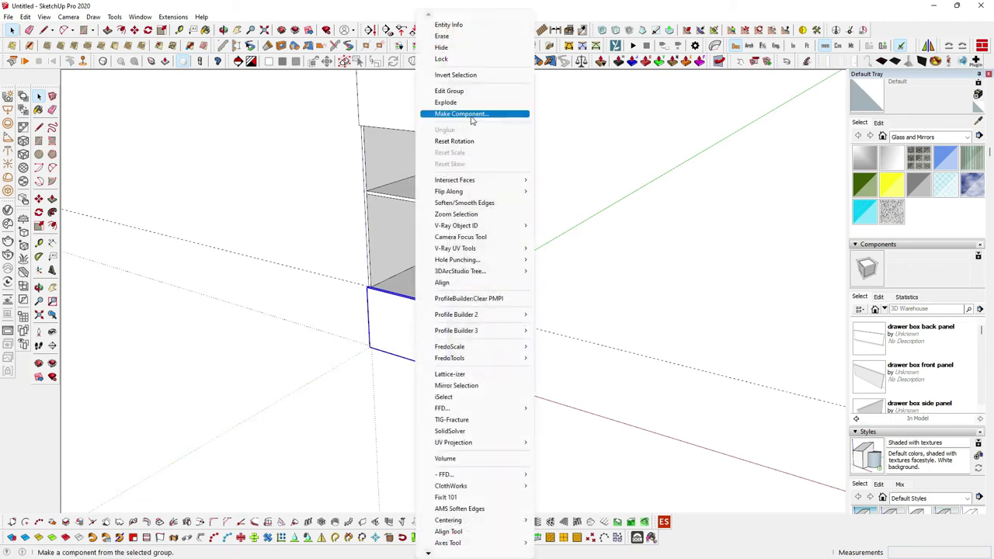
click(472, 115)
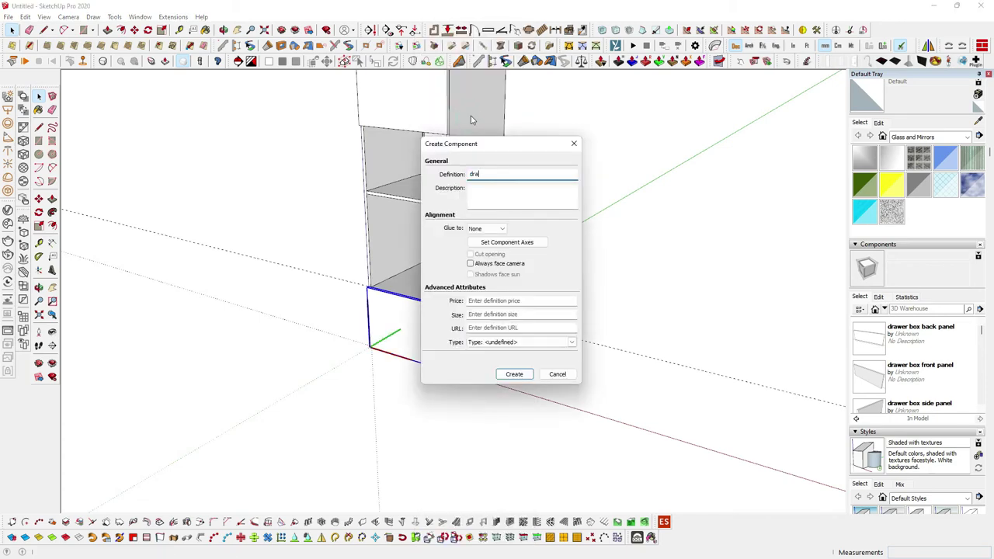
text(drawer face)
key(Return)
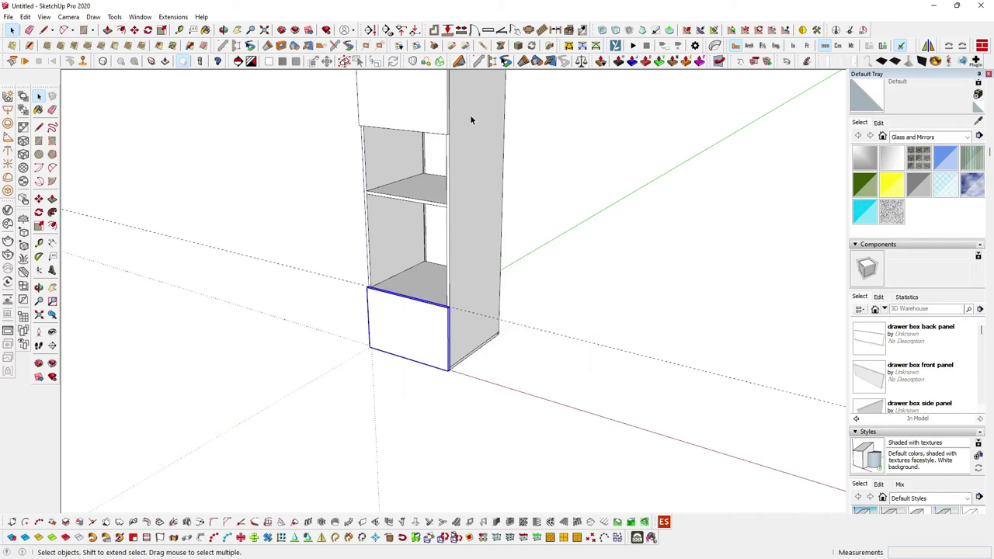
scroll(503, 183, down, 3)
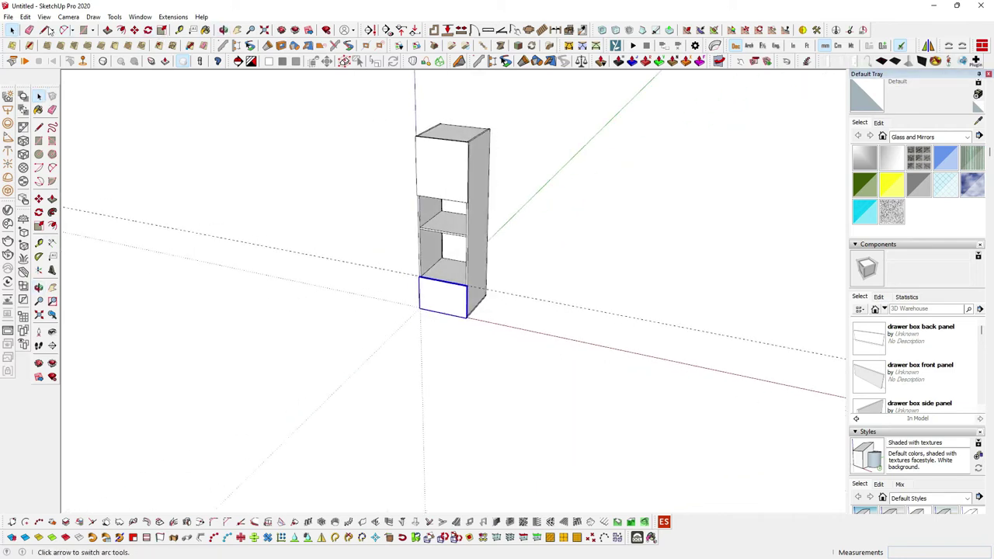
Delete all guide lines from the model with Edit > Delete Guides.
click(26, 18)
click(52, 113)
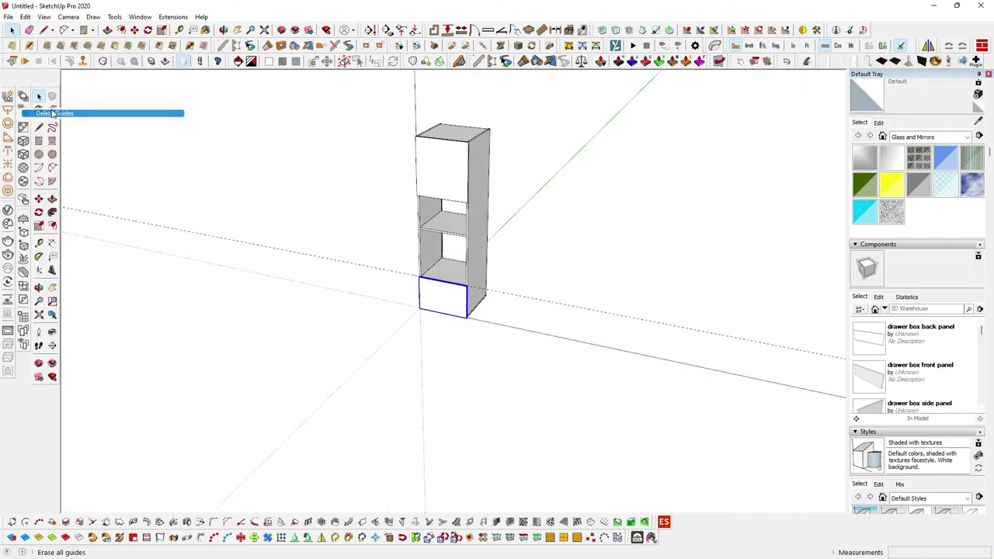
mouse_move(487, 276)
middle_down()
mouse_move(561, 222)
mouse_move(463, 199)
mouse_move(586, 150)
mouse_move(431, 196)
mouse_move(512, 231)
mouse_move(304, 256)
mouse_move(170, 243)
mouse_move(300, 147)
mouse_move(256, 184)
middle_up()
scroll(471, 310, up, 2)
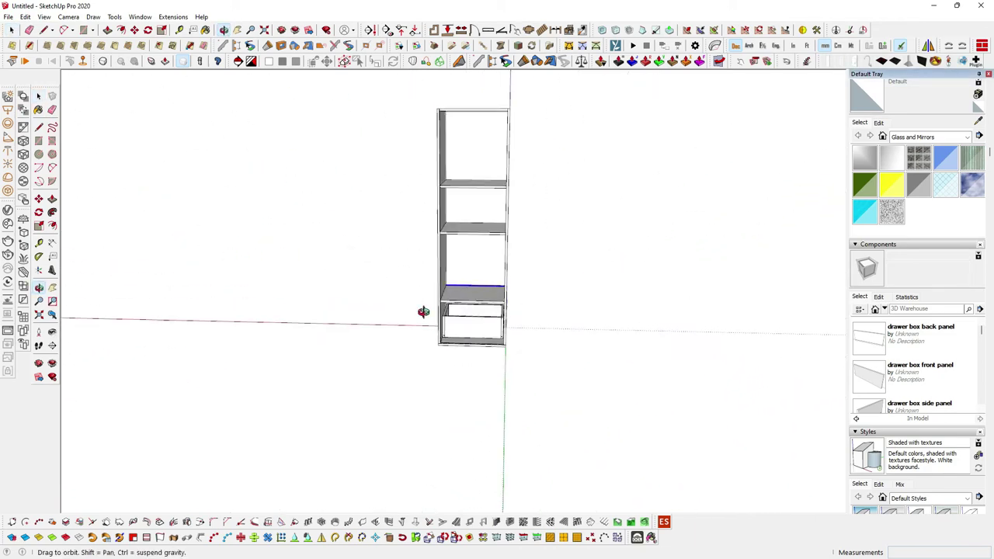
middle_drag(471, 310, 426, 314)
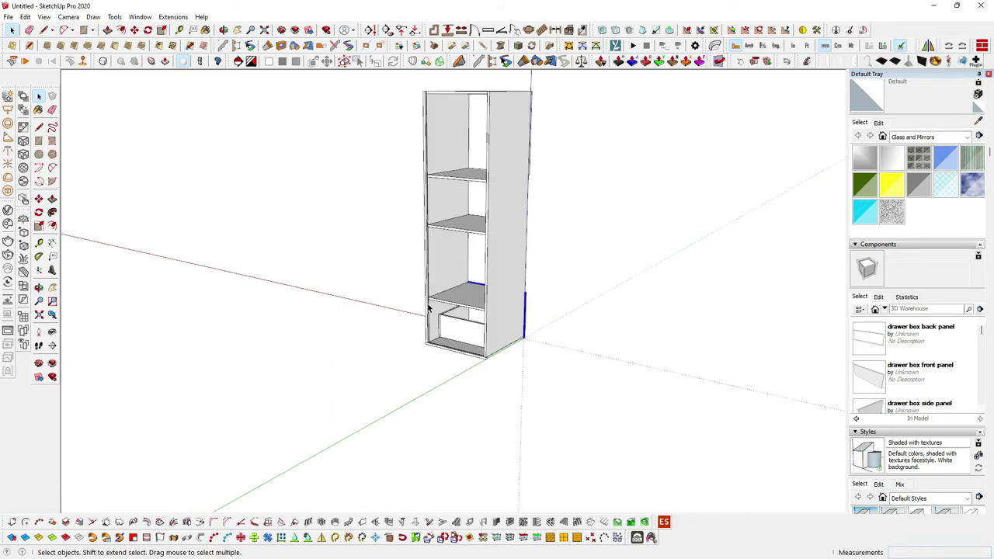
Draw a 584 × 4 mm rectangle strip at the cabinet's top back.
key(r)
scroll(428, 307, up, 1)
scroll(451, 293, up, 1)
scroll(443, 311, up, 1)
scroll(396, 374, up, 1)
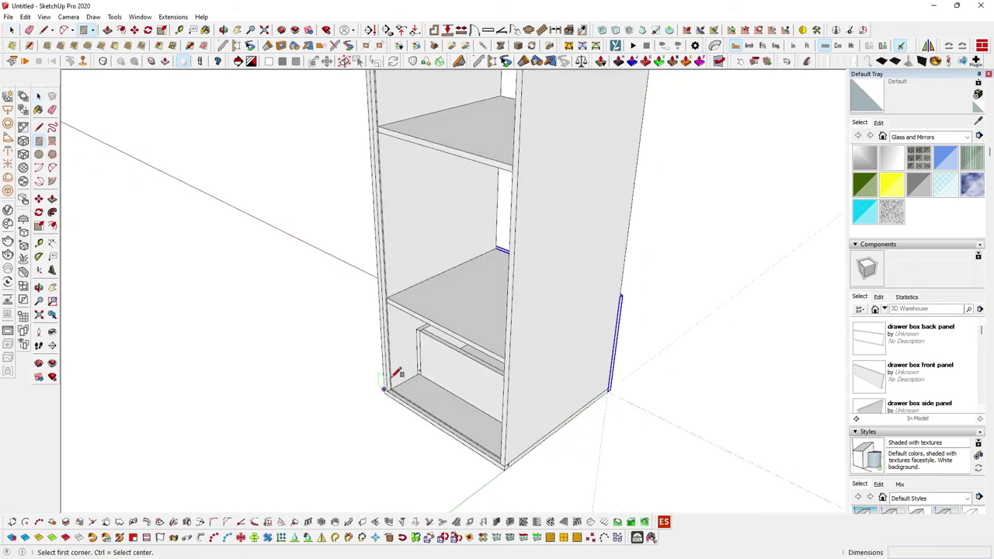
scroll(397, 255, down, 2)
scroll(381, 151, down, 1)
scroll(382, 100, up, 2)
scroll(375, 121, up, 2)
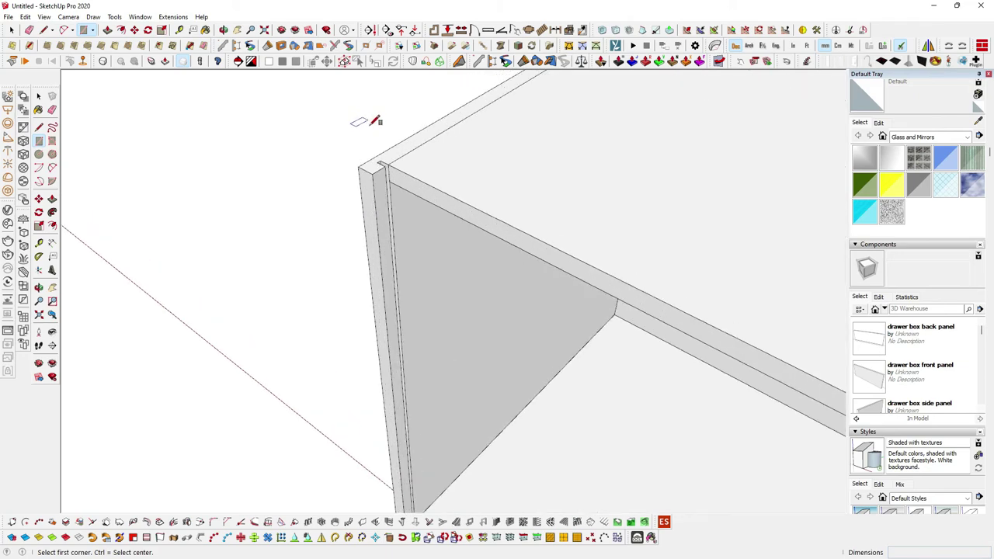
scroll(375, 121, up, 1)
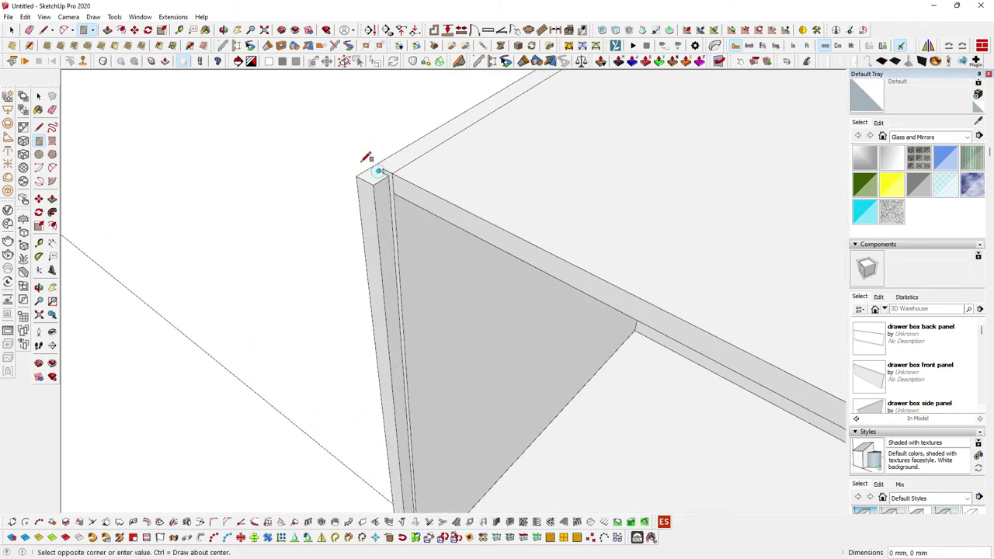
scroll(404, 174, down, 3)
scroll(497, 225, up, 3)
scroll(606, 264, up, 1)
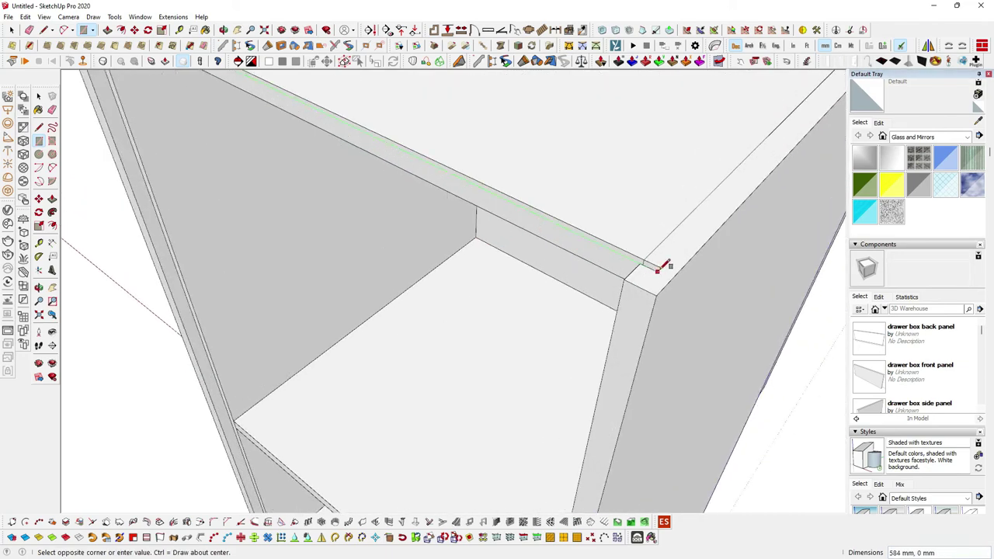
scroll(671, 263, up, 1)
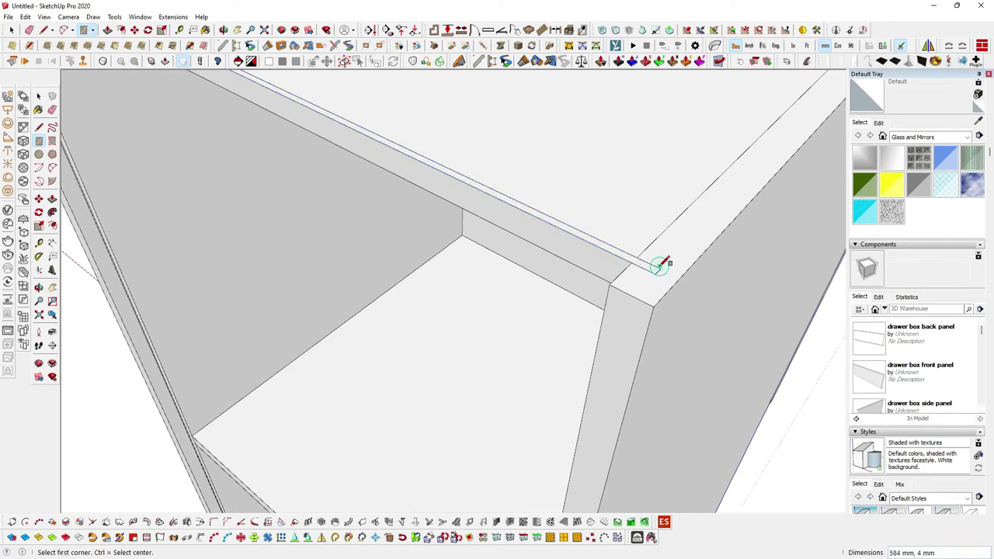
Push/pull the thin strip down 667 mm into a back panel, then select it.
key(p)
scroll(654, 265, down, 1)
mouse_move(641, 265)
middle_down()
mouse_move(473, 115)
mouse_move(498, 264)
middle_up()
click(500, 283)
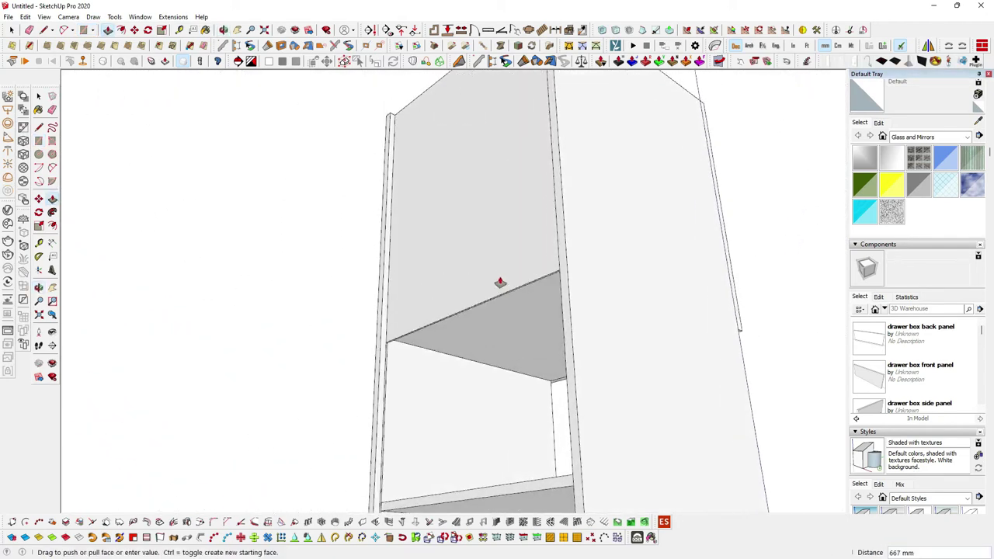
click(528, 299)
mouse_move(497, 337)
middle_down()
mouse_move(517, 317)
mouse_move(503, 295)
middle_up()
double_click(505, 289)
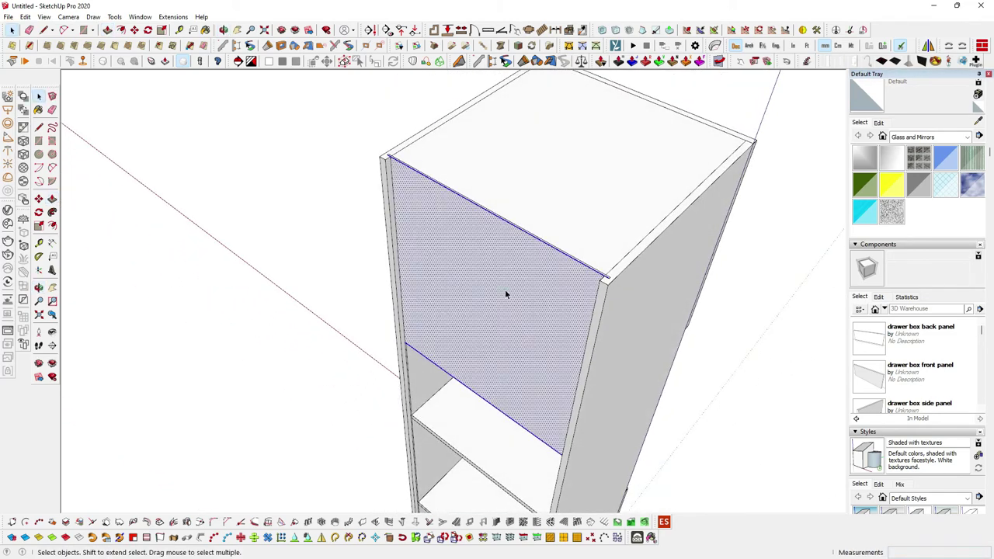
Group the back panel geometry, then turn it into a component named '4mm back panel'.
right_click(505, 292)
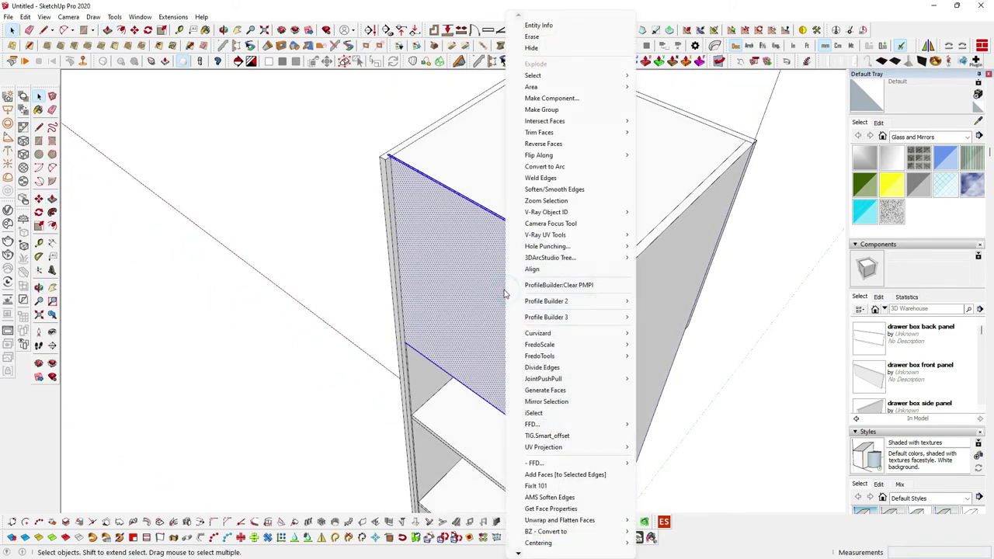
click(539, 110)
middle_drag(517, 158, 501, 241)
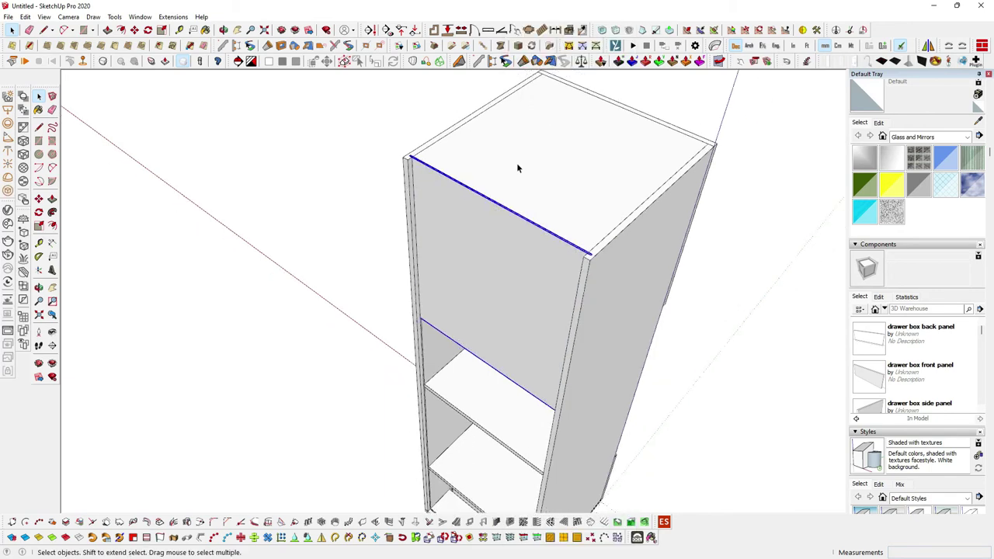
right_click(502, 241)
click(555, 115)
text(4mm back panel)
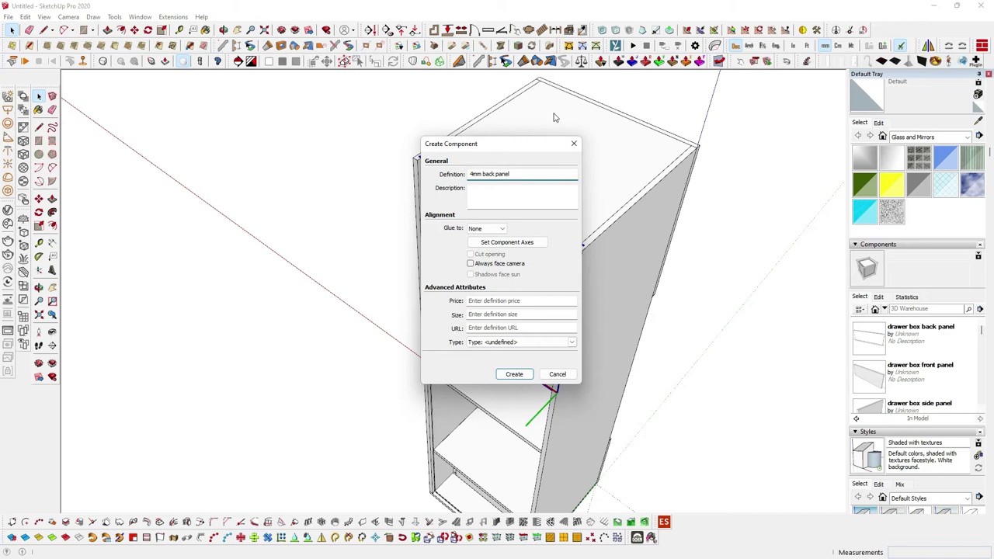
click(513, 374)
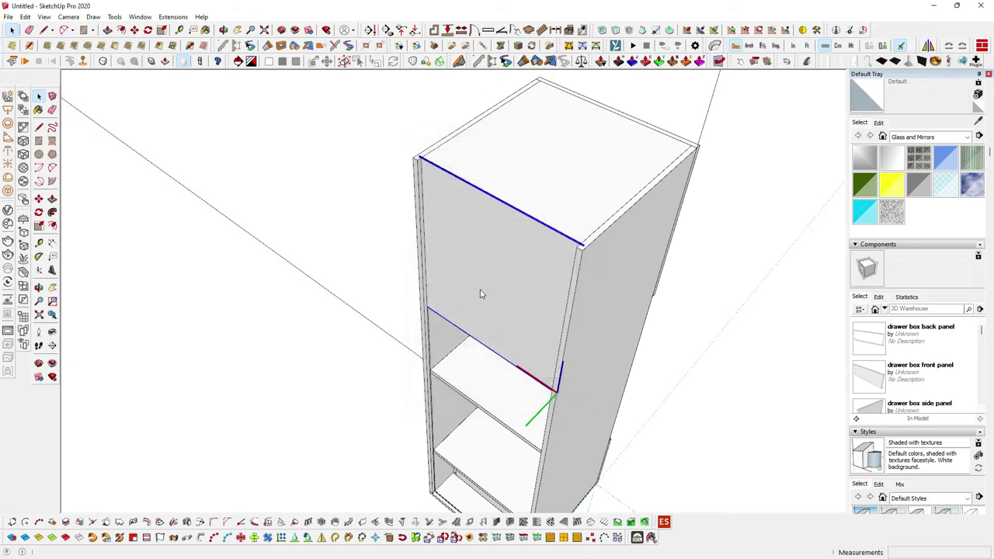
mouse_move(436, 230)
middle_down()
mouse_move(506, 278)
mouse_move(468, 272)
middle_up()
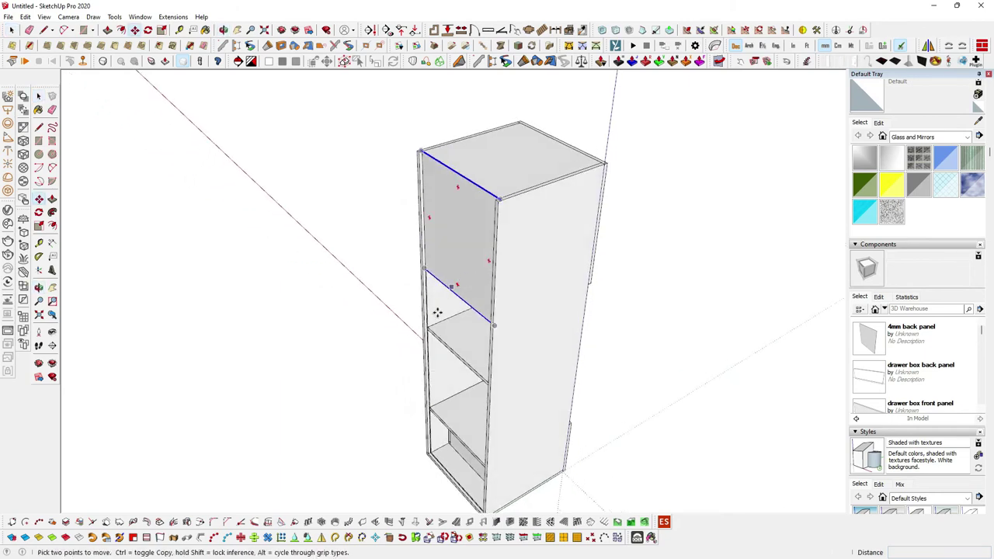
Copy the 4mm back panel from its corner down to the cabinet's lower back using Move with Ctrl.
scroll(433, 296, up, 2)
scroll(429, 275, up, 2)
scroll(407, 225, up, 2)
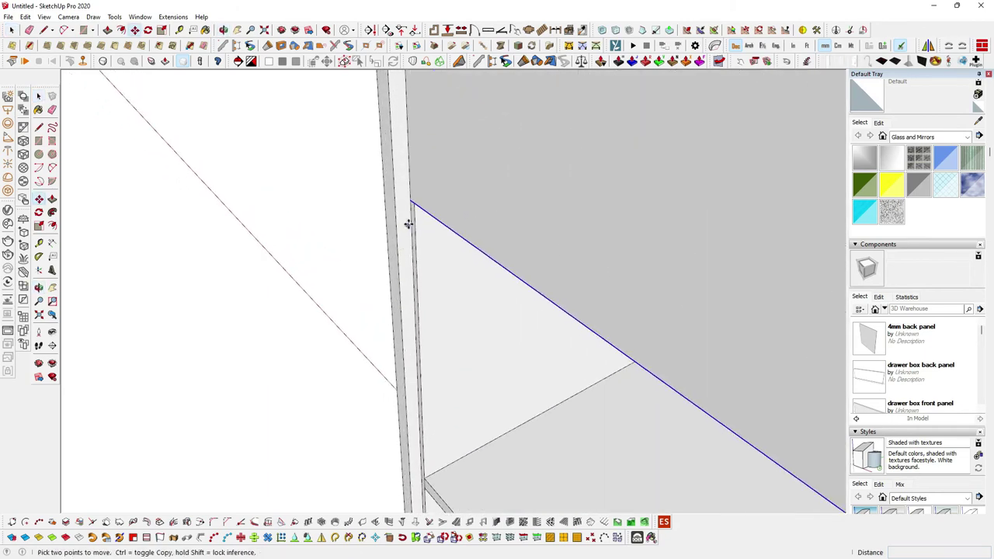
scroll(410, 198, down, 1)
scroll(466, 256, down, 2)
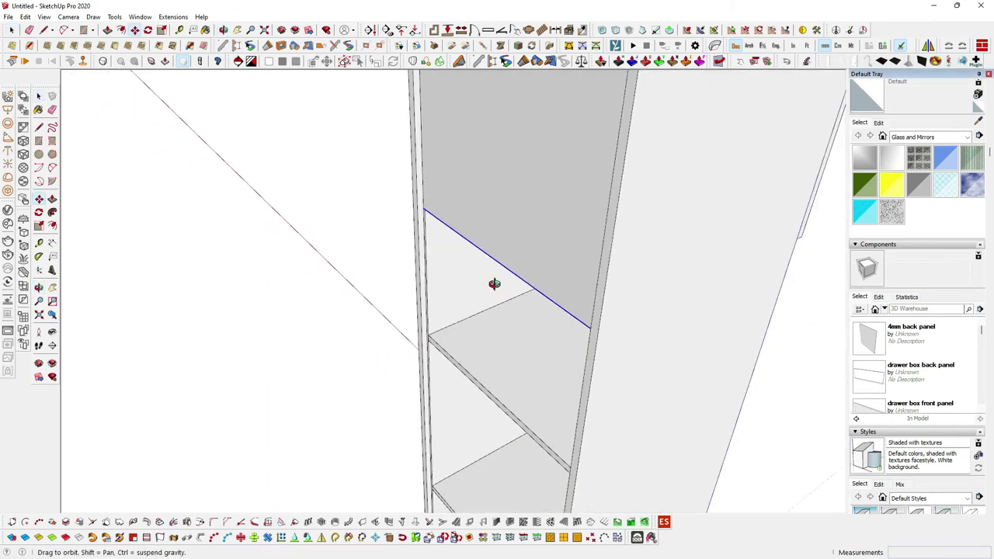
scroll(505, 275, down, 2)
scroll(496, 272, down, 1)
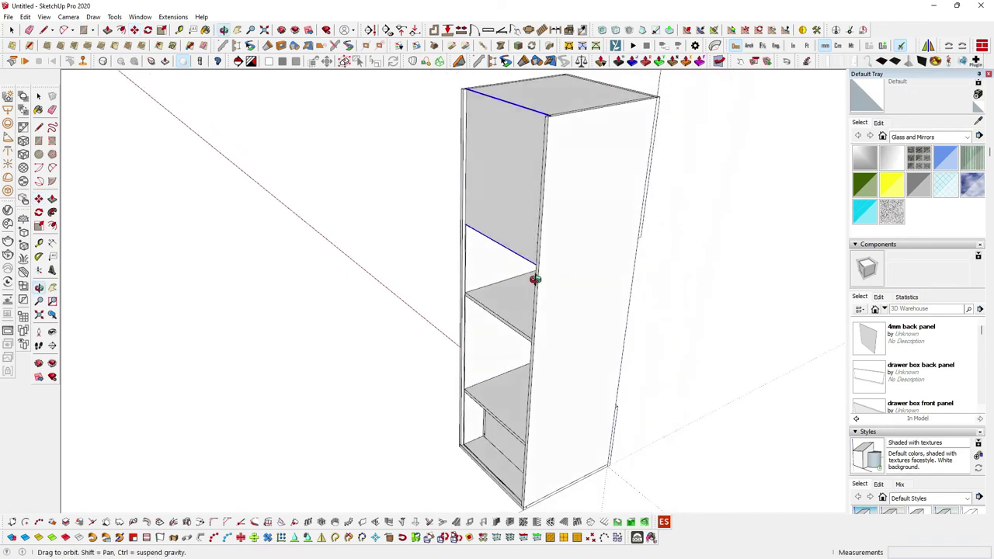
scroll(534, 277, up, 2)
scroll(515, 195, up, 2)
scroll(462, 224, up, 2)
scroll(426, 241, up, 2)
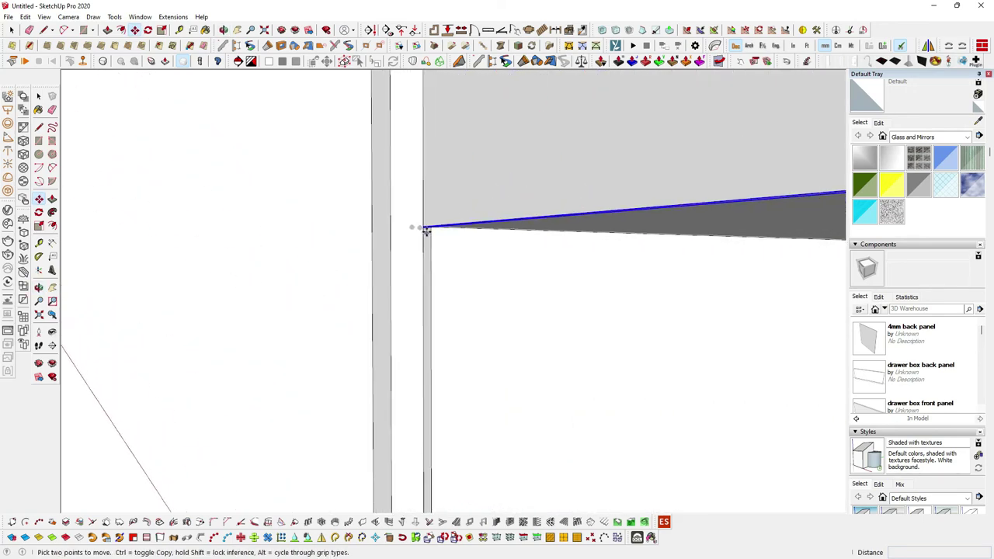
click(424, 232)
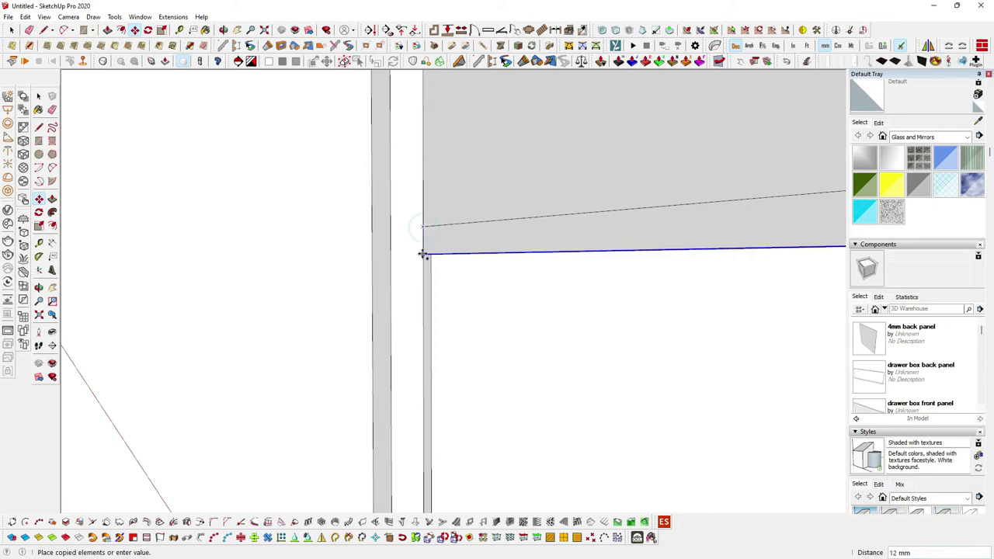
key(ctrl)
scroll(424, 225, down, 2)
scroll(428, 224, down, 2)
scroll(484, 366, down, 2)
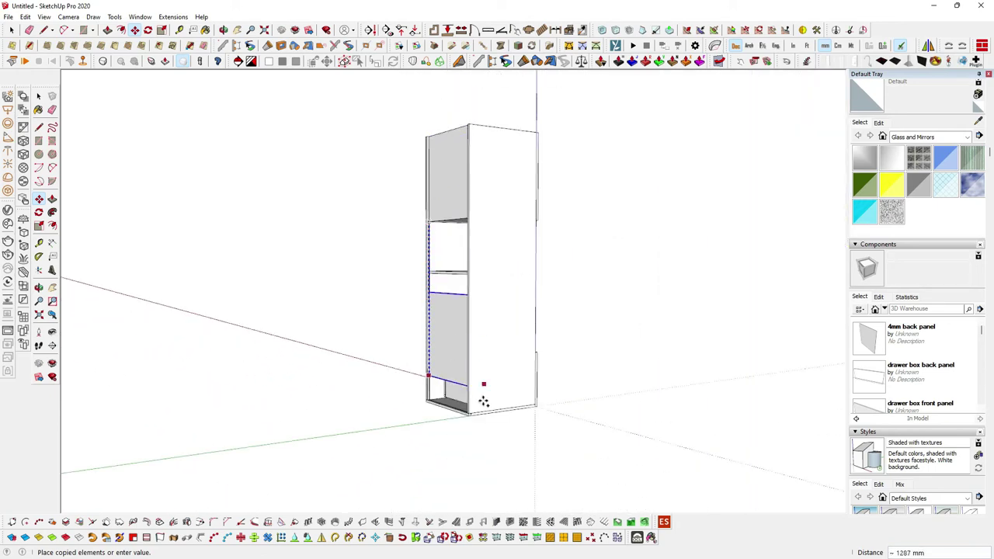
scroll(463, 428, up, 2)
scroll(466, 411, up, 2)
scroll(459, 403, up, 2)
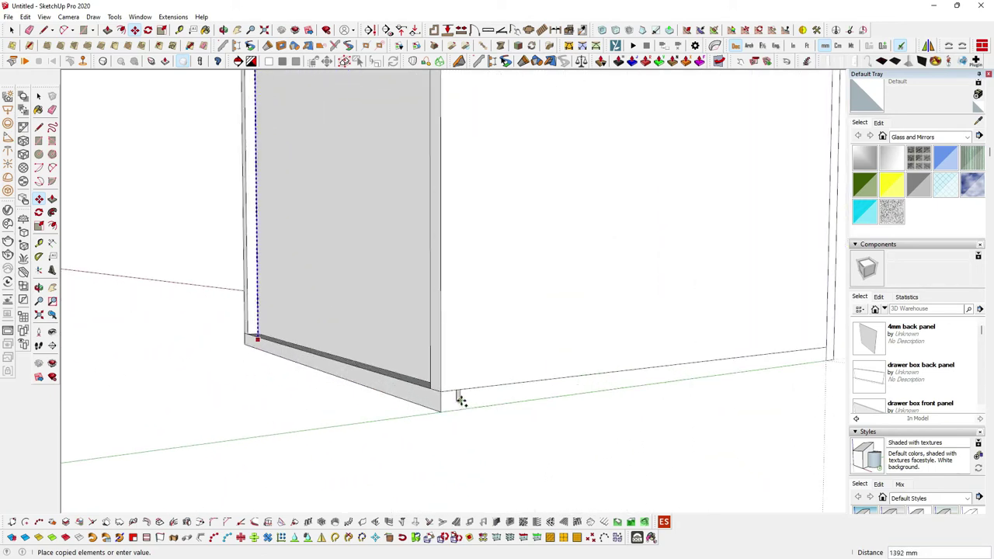
scroll(459, 400, down, 2)
middle_drag(461, 402, 483, 471)
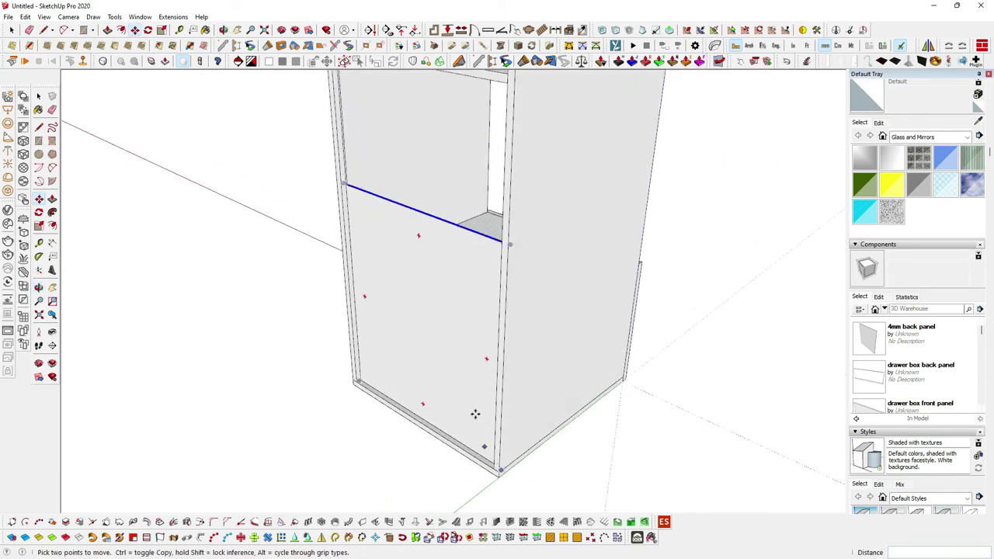
right_click(470, 319)
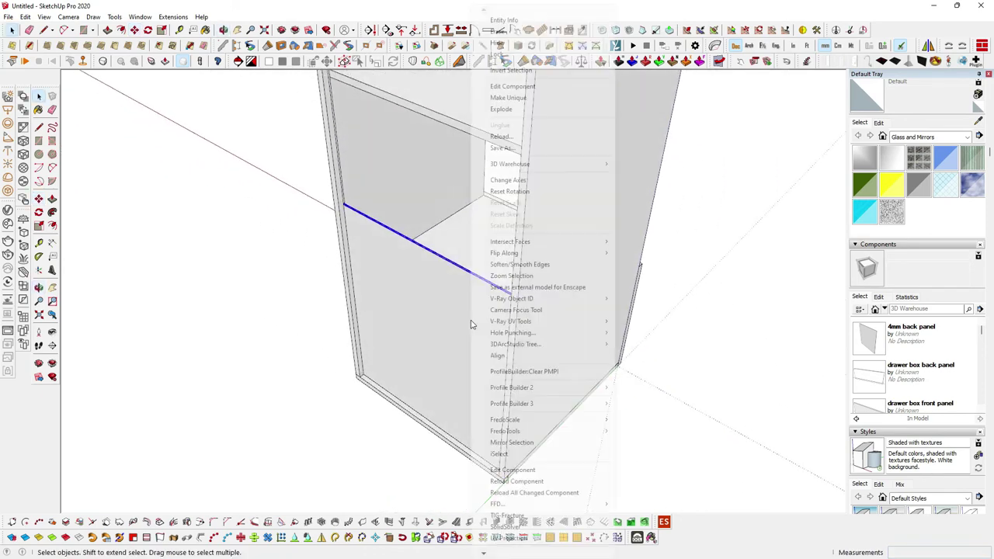
Make the copied panel unique as '4mm back panel#1' and push its top face down 246 mm.
click(528, 99)
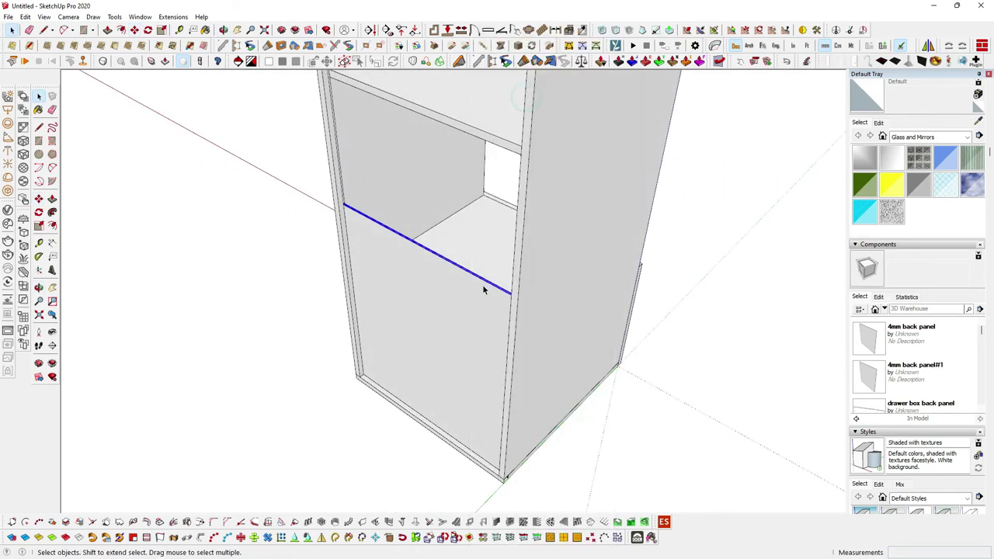
key(p)
scroll(466, 276, up, 2)
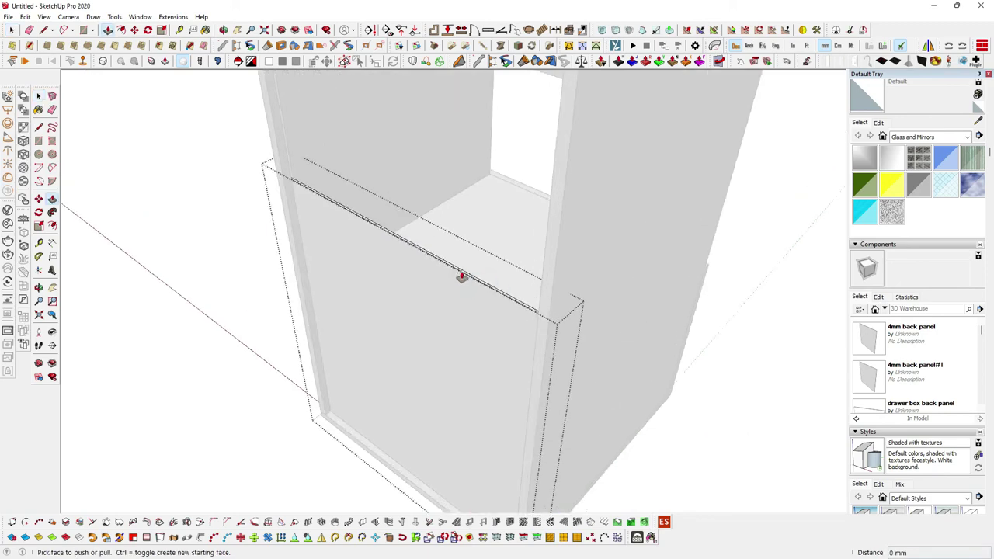
drag(479, 277, 505, 274)
click(505, 274)
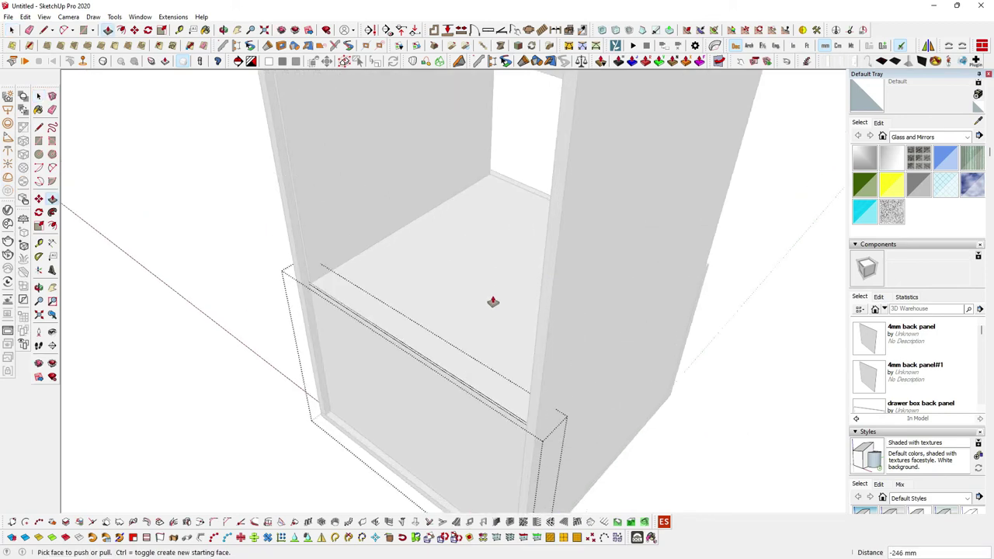
key(space)
scroll(502, 333, down, 3)
scroll(625, 388, down, 1)
mouse_move(625, 388)
middle_down()
mouse_move(528, 367)
mouse_move(345, 355)
mouse_move(288, 328)
mouse_move(321, 349)
mouse_move(546, 418)
mouse_move(413, 355)
mouse_move(400, 337)
mouse_move(323, 335)
mouse_move(422, 339)
mouse_move(473, 293)
mouse_move(552, 290)
mouse_move(504, 228)
middle_up()
scroll(546, 418, down, 3)
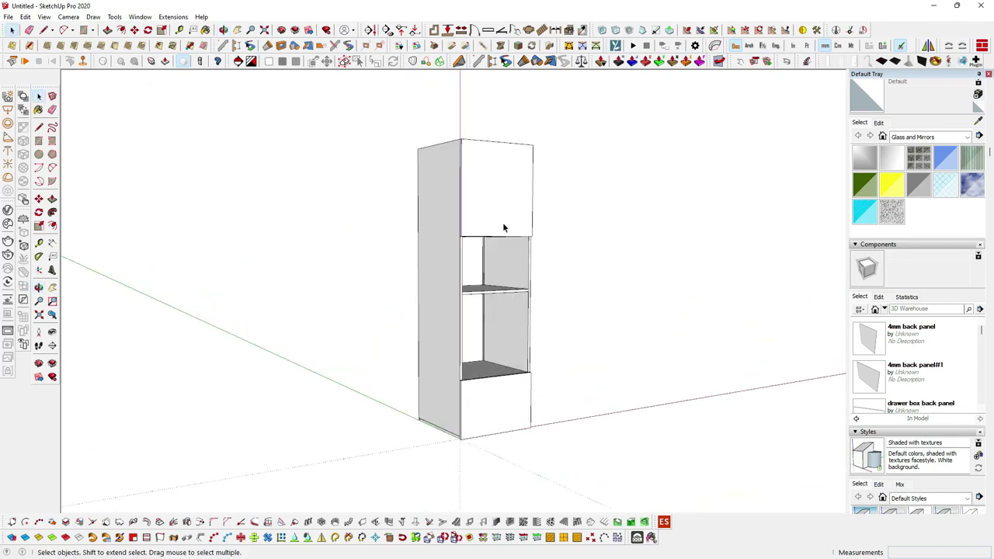
mouse_move(484, 308)
middle_down()
mouse_move(506, 332)
mouse_move(506, 271)
mouse_move(437, 306)
mouse_move(446, 315)
mouse_move(299, 301)
middle_up()
mouse_move(537, 295)
middle_down()
mouse_move(339, 295)
mouse_move(342, 363)
mouse_move(327, 398)
middle_up()
mouse_move(271, 414)
middle_down()
mouse_move(588, 313)
mouse_move(357, 342)
mouse_move(459, 295)
mouse_move(334, 247)
mouse_move(539, 310)
mouse_move(525, 297)
mouse_move(539, 293)
mouse_move(445, 290)
mouse_move(564, 280)
mouse_move(446, 277)
mouse_move(609, 220)
mouse_move(531, 186)
mouse_move(500, 210)
middle_up()
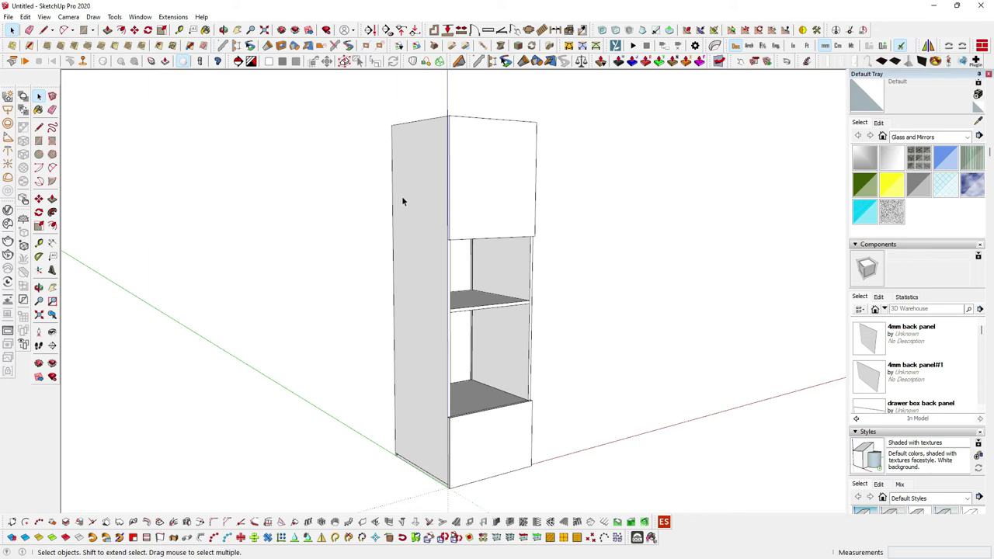
scroll(431, 368, down, 4)
scroll(539, 360, down, 2)
scroll(481, 376, down, 2)
scroll(306, 345, up, 1)
scroll(299, 335, up, 3)
scroll(289, 313, up, 1)
Move the microwave from its corner into the cabinet's upper opening, snapping to the inner panel.
middle_drag(290, 303, 303, 315)
scroll(303, 315, up, 2)
key(m)
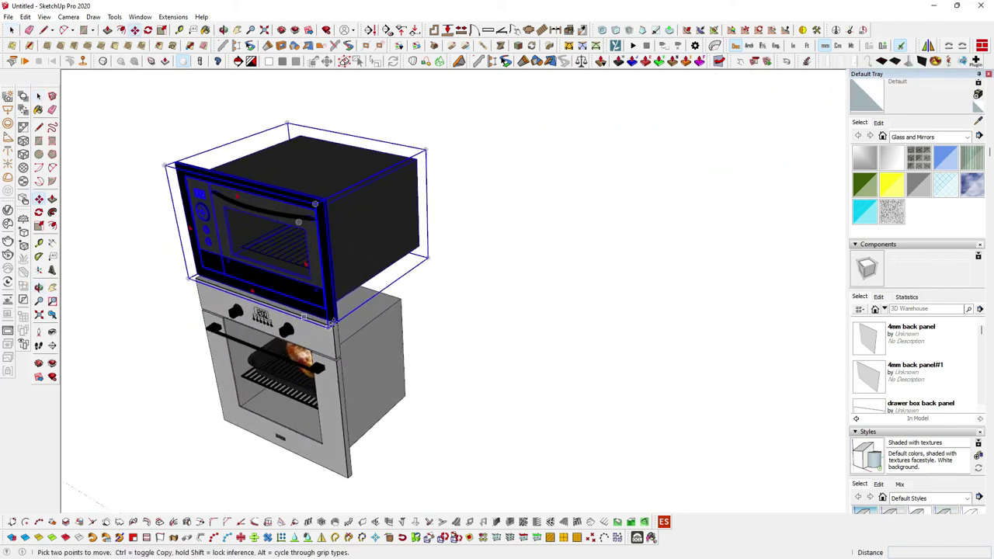
scroll(304, 318, up, 2)
scroll(311, 317, up, 2)
scroll(322, 316, up, 1)
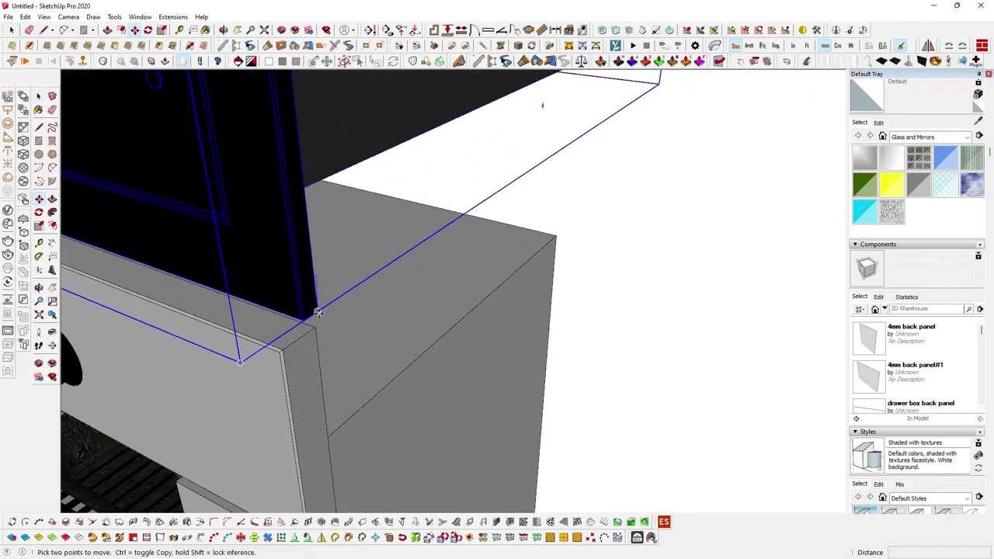
scroll(317, 312, down, 1)
scroll(318, 312, down, 2)
scroll(318, 312, down, 2)
scroll(311, 311, down, 2)
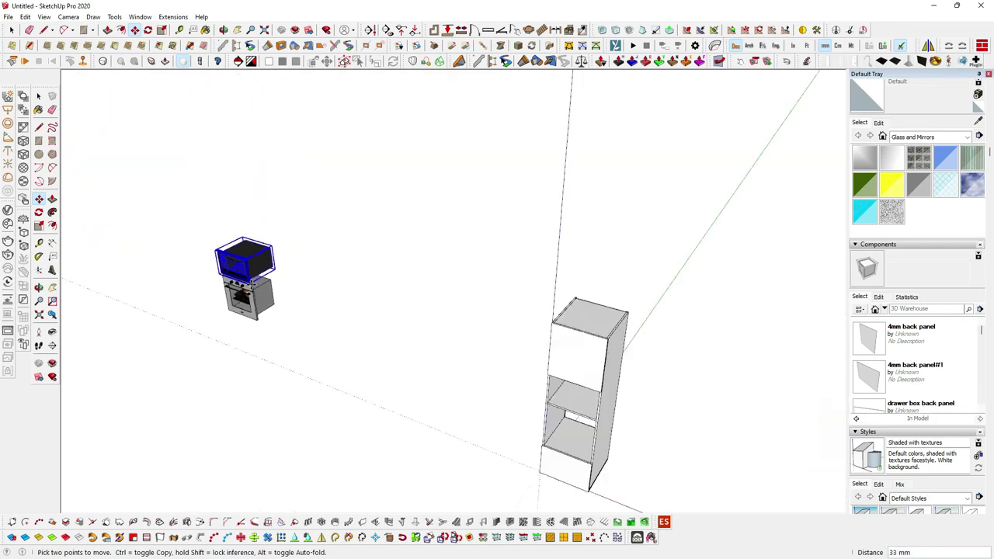
scroll(326, 299, down, 2)
scroll(420, 353, up, 1)
scroll(466, 349, up, 3)
scroll(543, 365, up, 3)
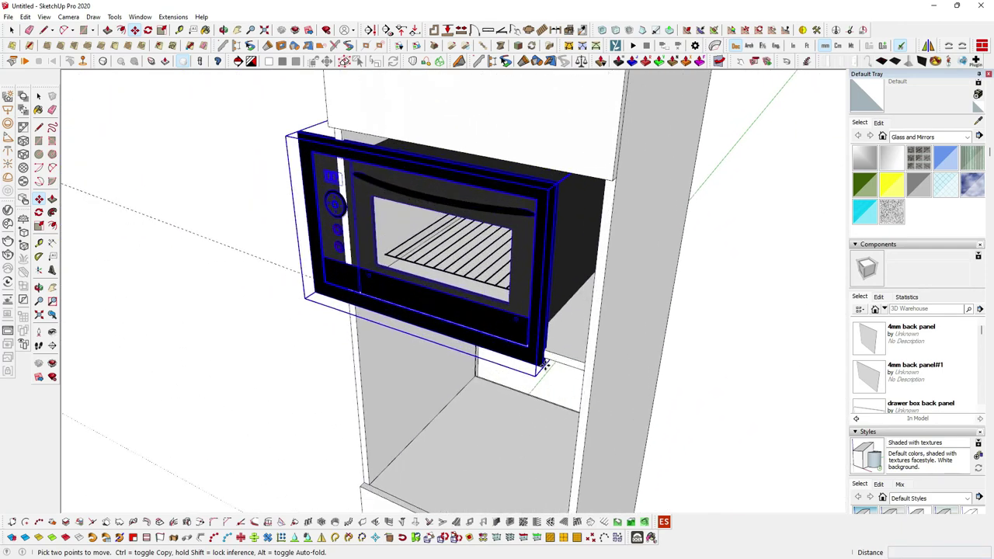
scroll(551, 365, up, 2)
scroll(583, 366, up, 2)
scroll(597, 367, up, 1)
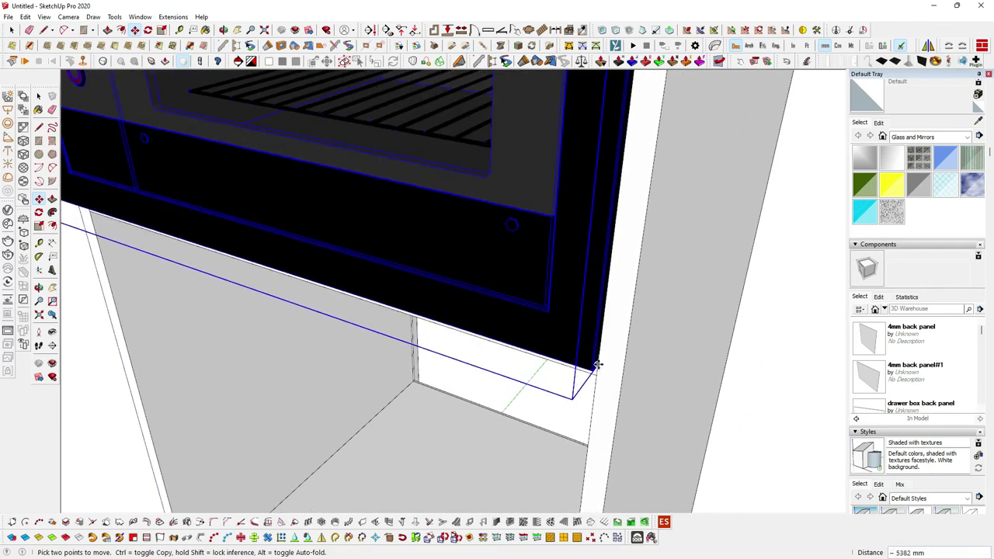
scroll(598, 370, up, 1)
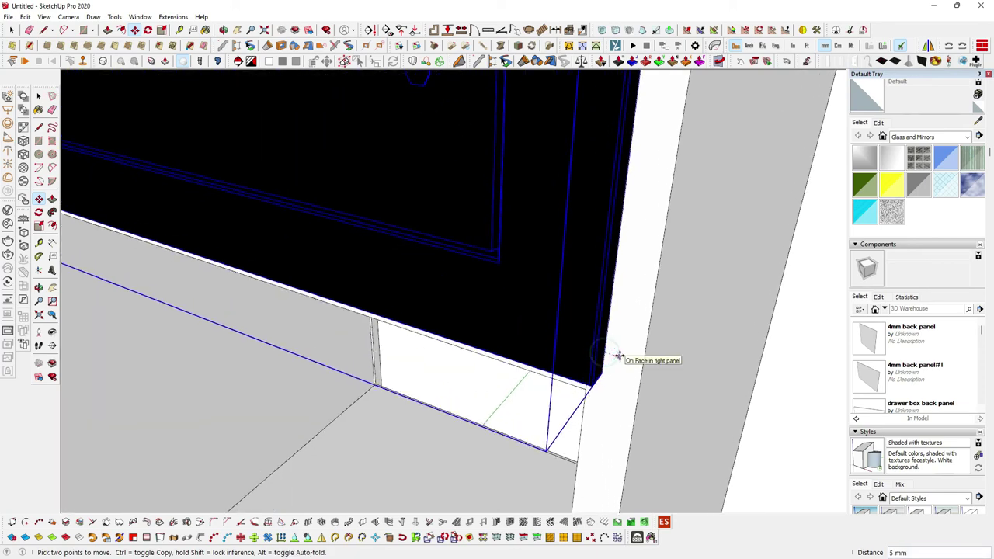
scroll(619, 358, down, 2)
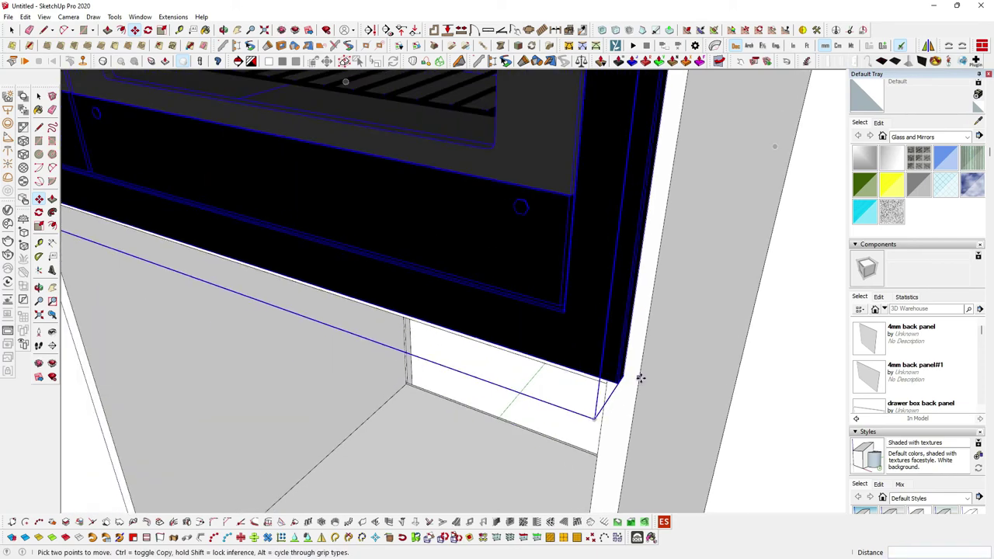
scroll(621, 373, down, 3)
scroll(621, 383, down, 2)
middle_drag(621, 383, 798, 277)
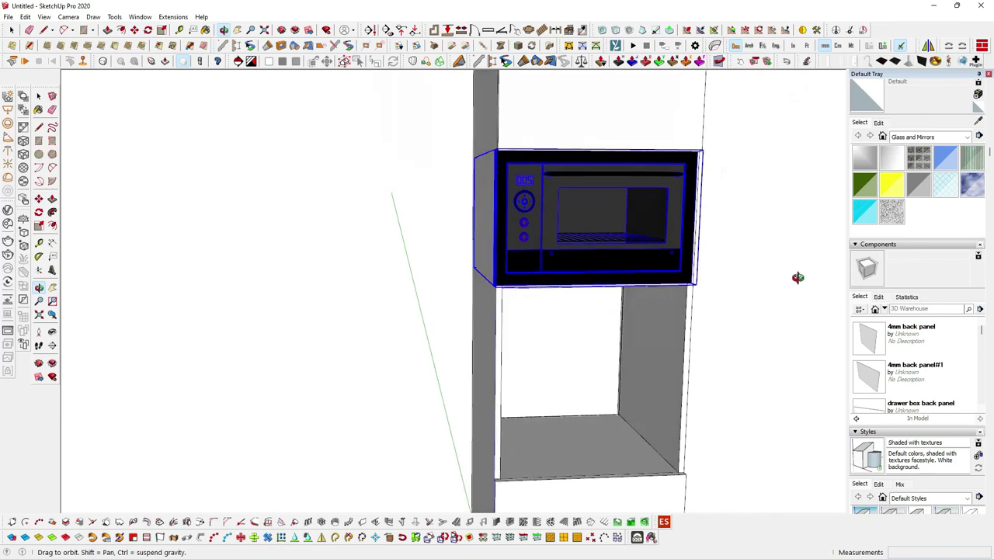
mouse_move(720, 289)
middle_down()
mouse_move(665, 322)
mouse_move(595, 262)
mouse_move(562, 250)
middle_up()
scroll(561, 249, up, 2)
click(552, 249)
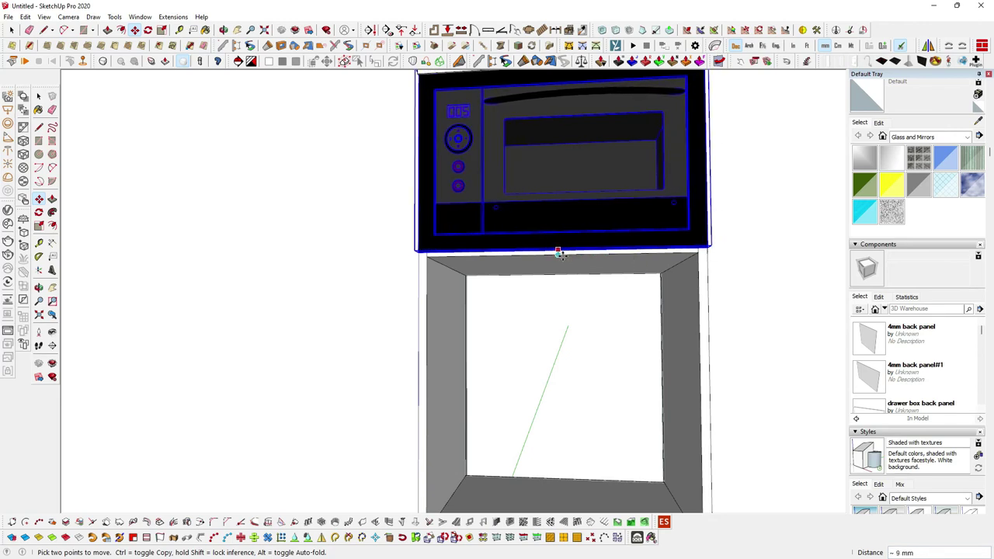
mouse_move(535, 269)
middle_down()
mouse_move(499, 338)
mouse_move(619, 329)
middle_up()
Move the oven from its corner into the cabinet's lower opening, beneath the microwave.
key(space)
scroll(666, 305, down, 3)
scroll(643, 324, down, 3)
scroll(633, 327, down, 2)
middle_drag(632, 326, 536, 342)
scroll(205, 327, up, 2)
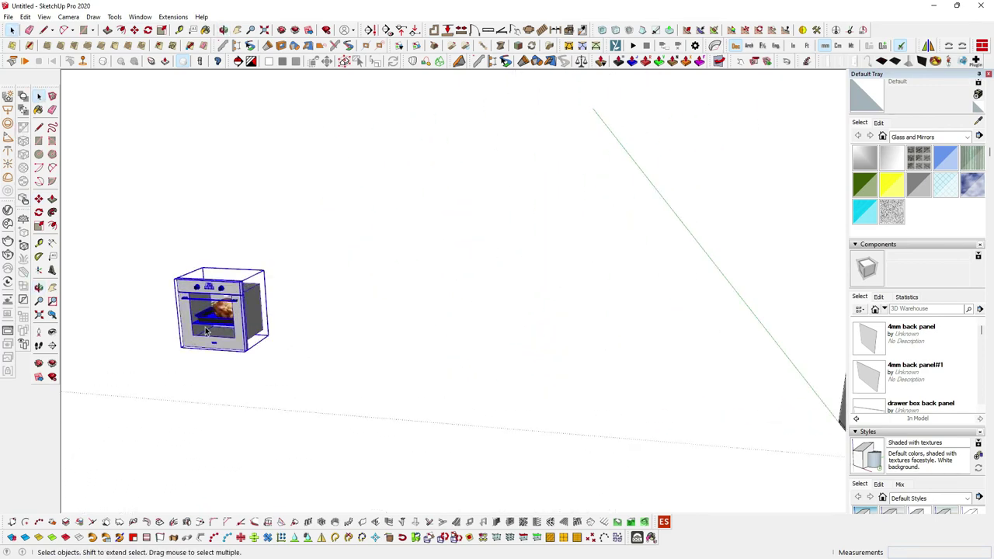
click(205, 327)
scroll(214, 335, up, 2)
key(m)
scroll(225, 348, up, 2)
scroll(317, 377, up, 2)
scroll(305, 372, up, 2)
click(305, 371)
scroll(216, 344, down, 2)
scroll(306, 368, down, 3)
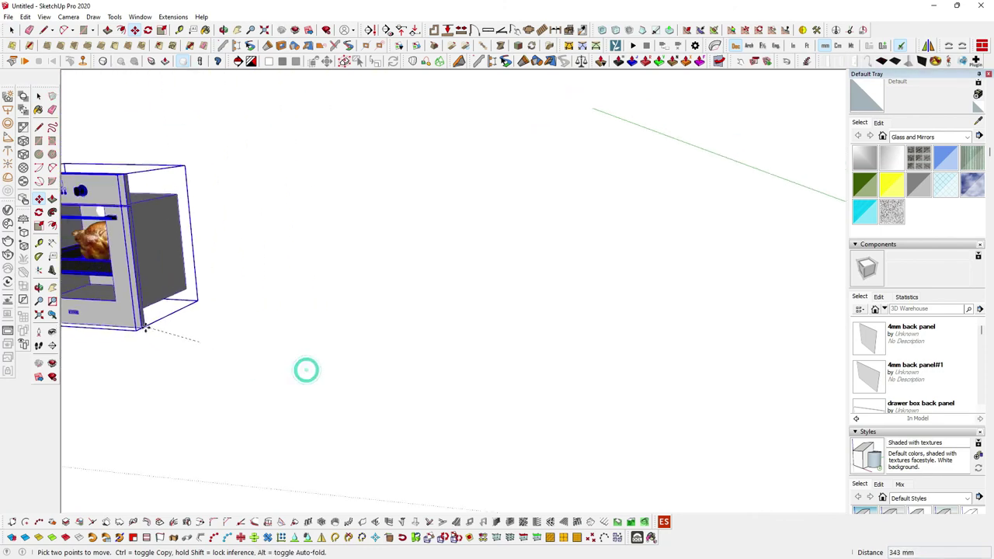
scroll(319, 361, down, 3)
scroll(333, 351, down, 2)
scroll(533, 355, up, 2)
scroll(539, 334, up, 2)
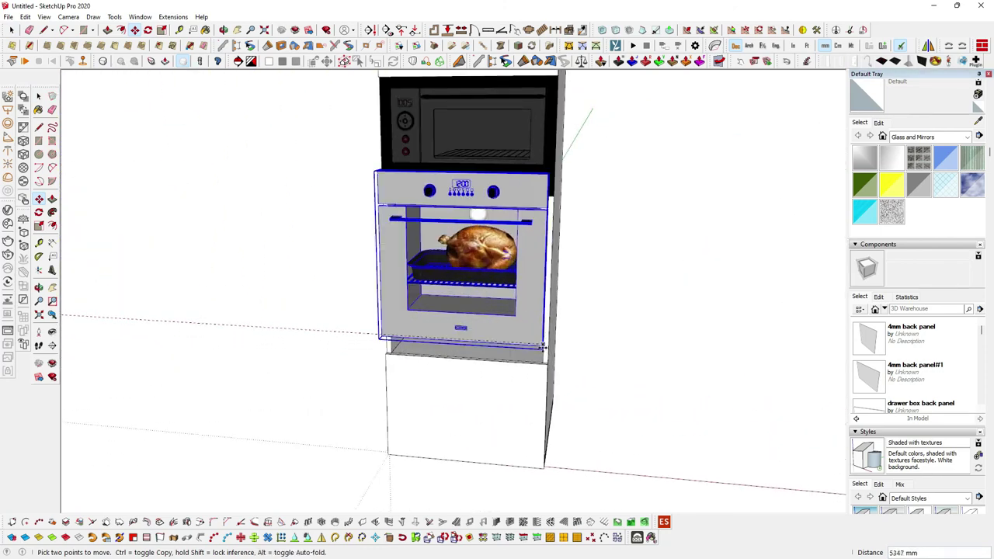
scroll(550, 326, up, 3)
scroll(552, 376, up, 2)
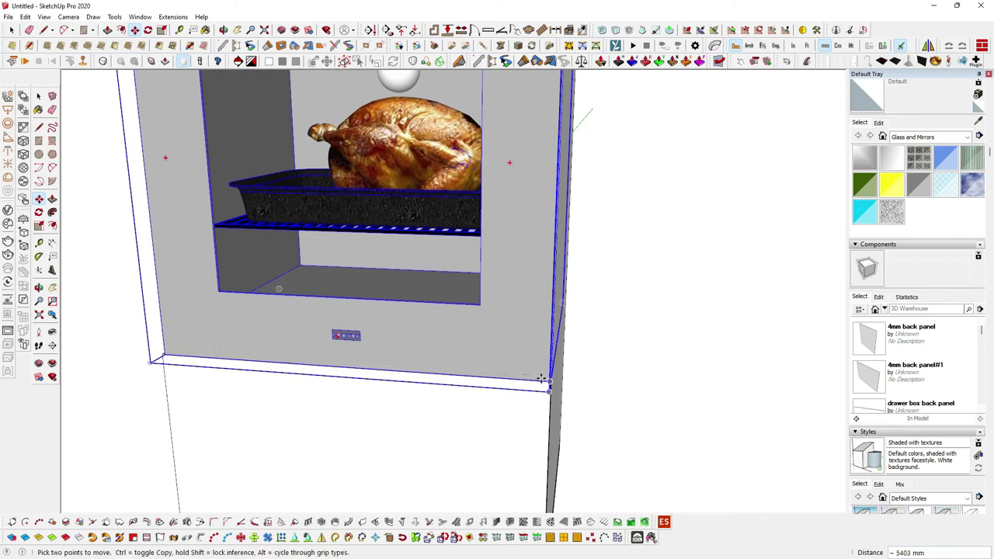
click(544, 379)
Realign the oven by its bottom edge so it sits flush on the base section.
scroll(549, 378, down, 2)
scroll(497, 389, up, 2)
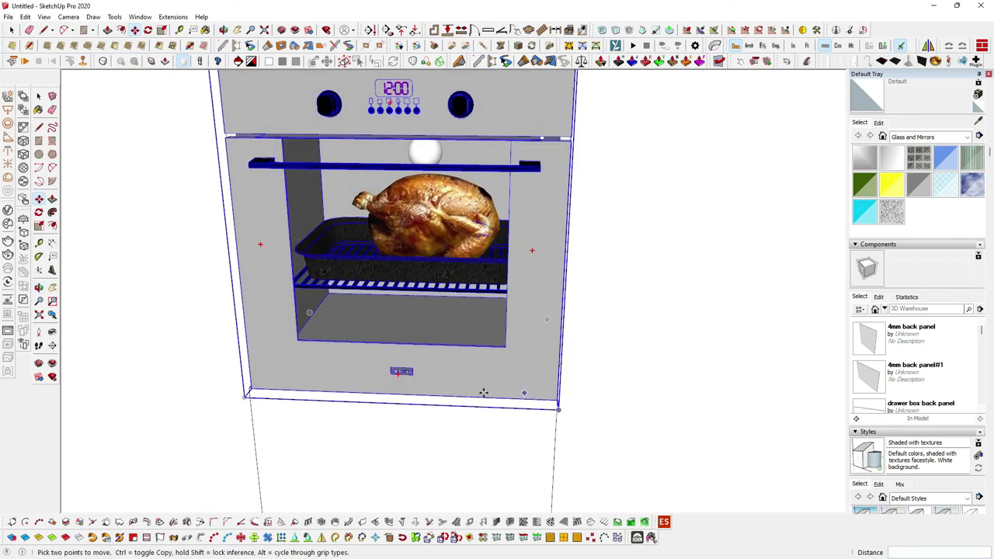
click(400, 394)
scroll(394, 396, up, 2)
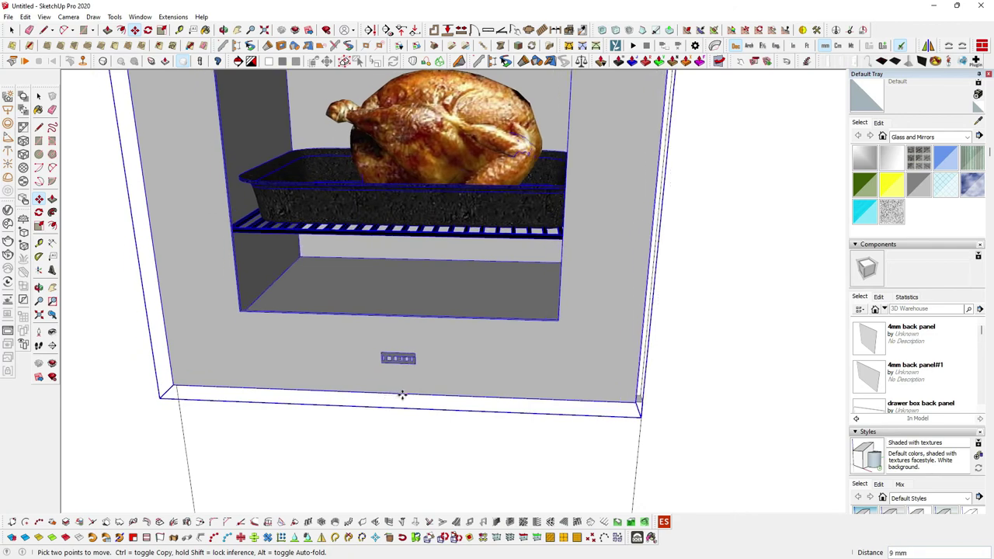
key(Escape)
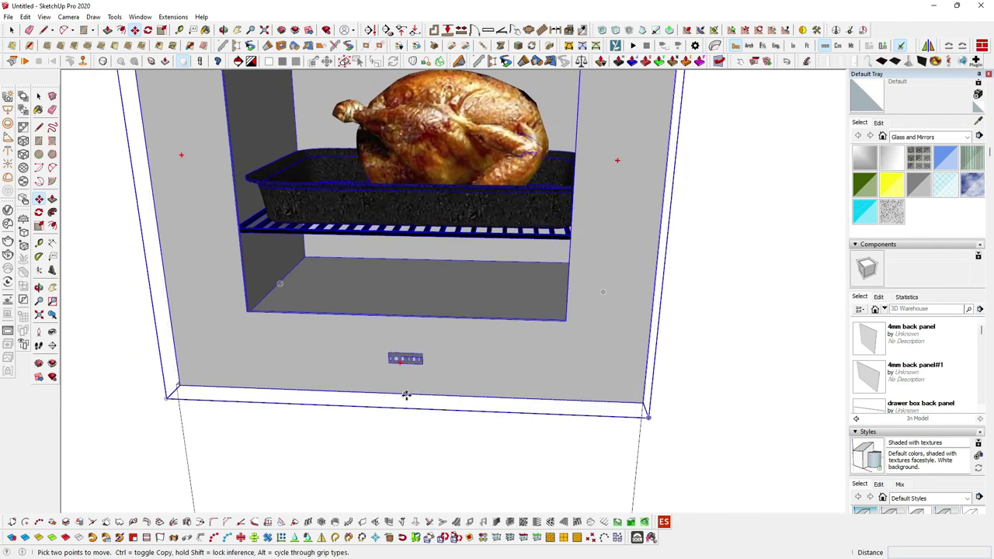
scroll(401, 395, up, 2)
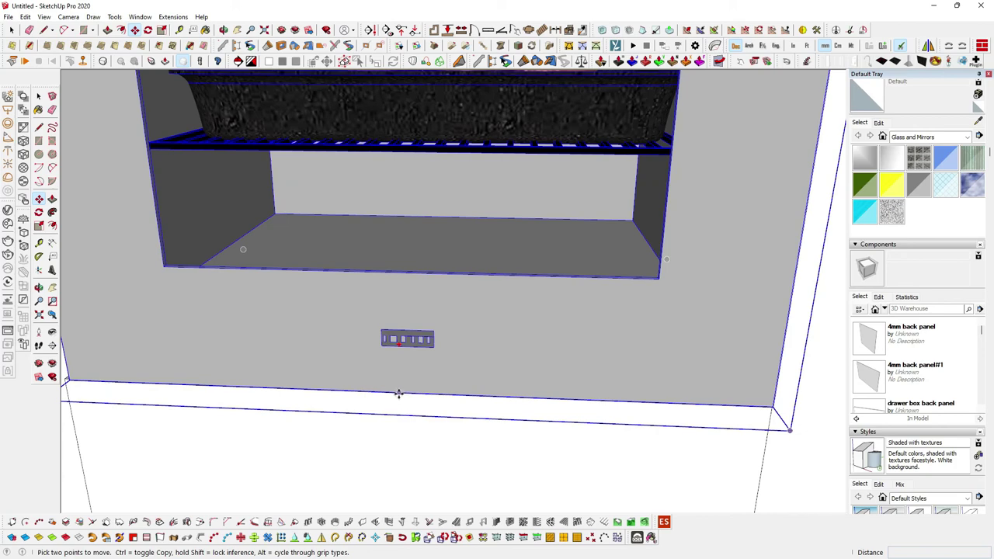
scroll(420, 397, down, 2)
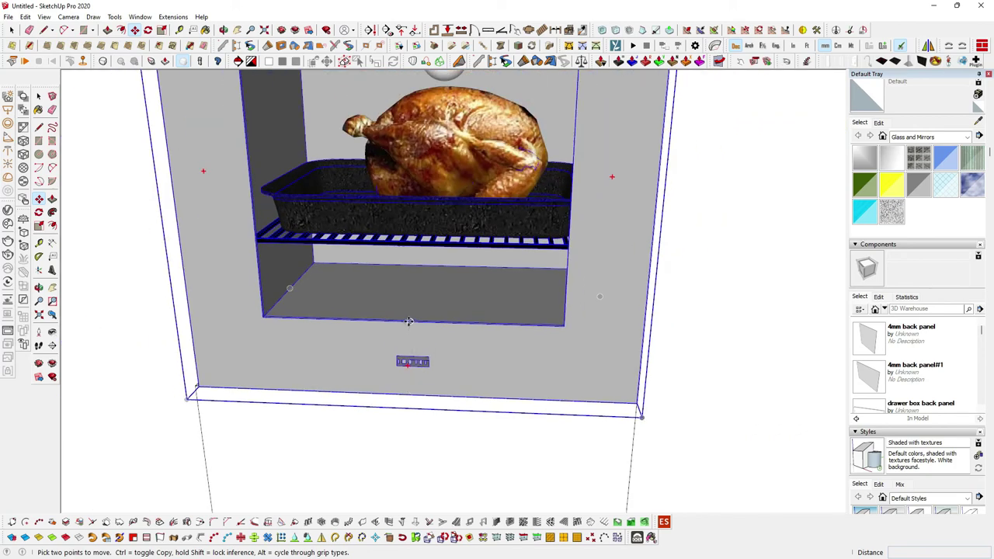
click(407, 321)
scroll(422, 321, down, 2)
scroll(418, 373, down, 1)
scroll(427, 439, up, 2)
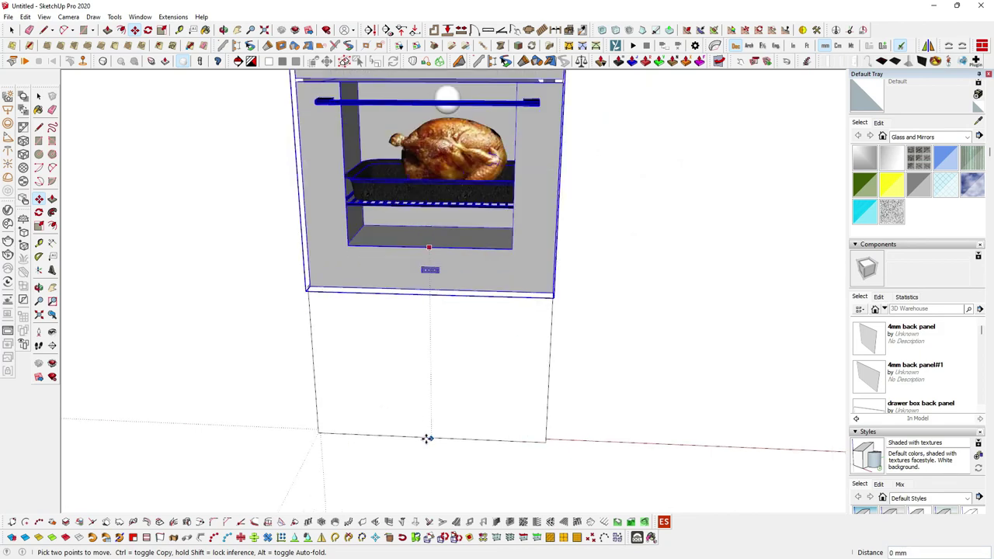
scroll(427, 438, up, 1)
click(427, 437)
mouse_move(422, 433)
middle_down()
mouse_move(389, 426)
mouse_move(499, 436)
middle_up()
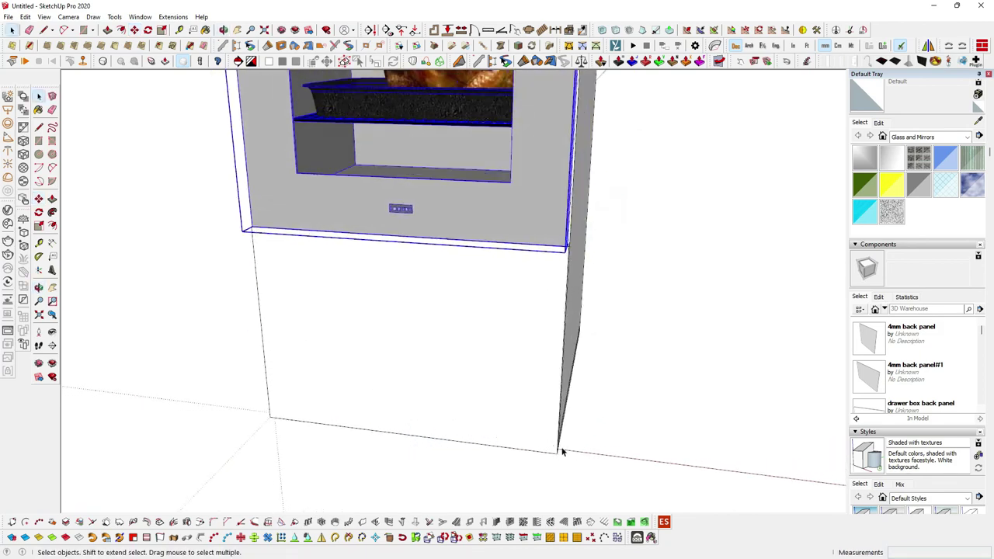
scroll(635, 431, down, 2)
scroll(559, 424, down, 3)
mouse_move(517, 421)
middle_down()
mouse_move(466, 395)
mouse_move(469, 381)
mouse_move(444, 348)
mouse_move(482, 295)
middle_up()
scroll(470, 379, down, 2)
scroll(487, 284, up, 2)
scroll(487, 284, down, 3)
scroll(406, 288, up, 3)
mouse_move(406, 288)
middle_down()
mouse_move(553, 327)
mouse_move(472, 311)
mouse_move(396, 313)
mouse_move(541, 331)
mouse_move(446, 327)
mouse_move(490, 340)
mouse_move(395, 339)
mouse_move(459, 341)
mouse_move(417, 318)
mouse_move(460, 335)
mouse_move(451, 348)
mouse_move(561, 351)
mouse_move(337, 347)
middle_up()
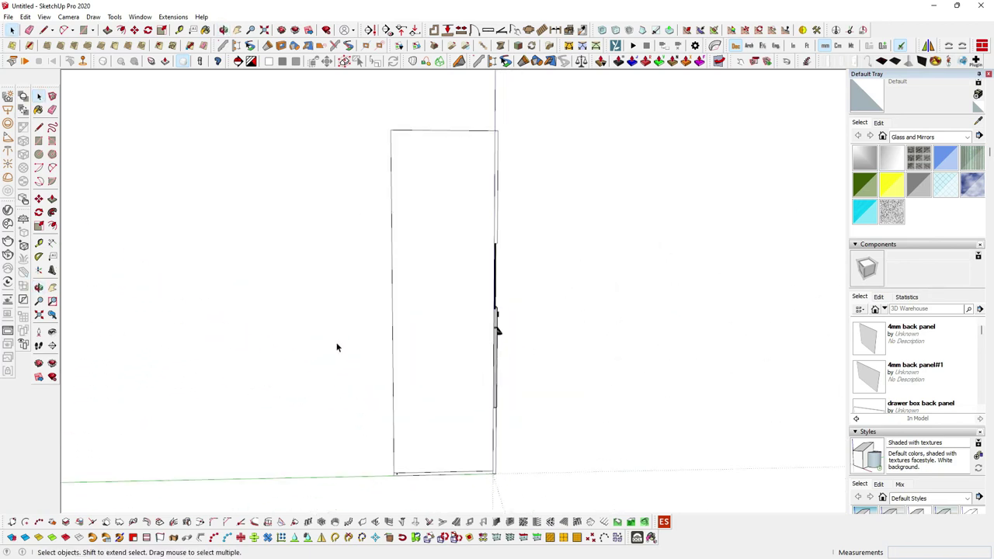
mouse_move(477, 349)
middle_down()
mouse_move(268, 333)
mouse_move(316, 350)
mouse_move(394, 354)
mouse_move(434, 455)
mouse_move(373, 344)
mouse_move(562, 415)
mouse_move(421, 373)
middle_up()
mouse_move(416, 418)
middle_down()
mouse_move(388, 388)
mouse_move(317, 349)
mouse_move(437, 437)
mouse_move(396, 404)
mouse_move(382, 378)
mouse_move(390, 381)
middle_up()
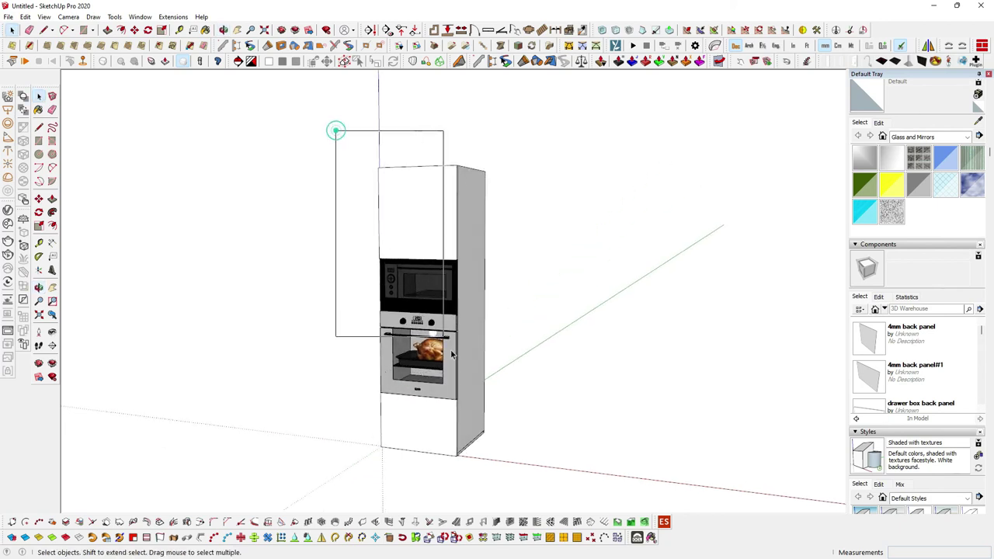
drag(437, 323, 505, 437)
Make one group from the selected cabinet, microwave and oven, then deselect it.
right_click(487, 382)
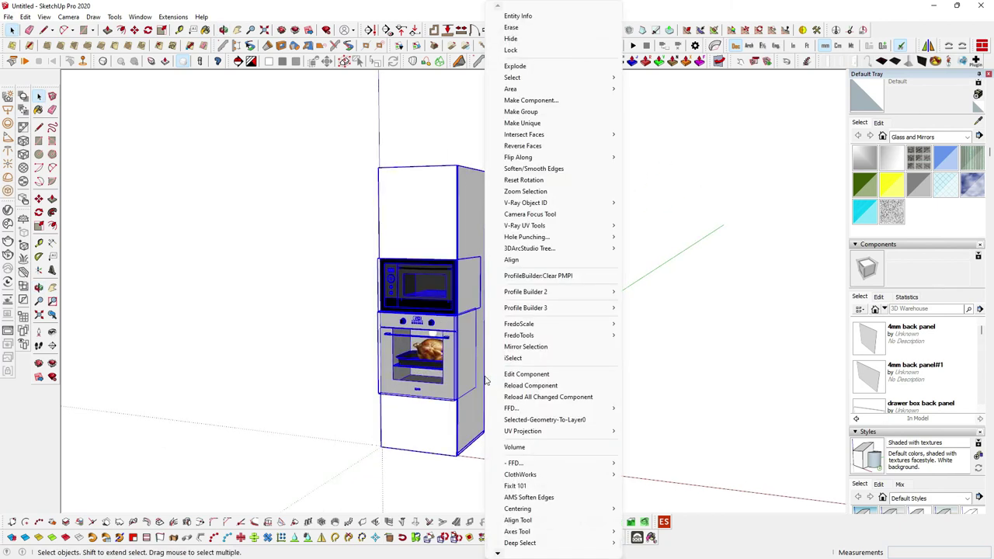
click(527, 113)
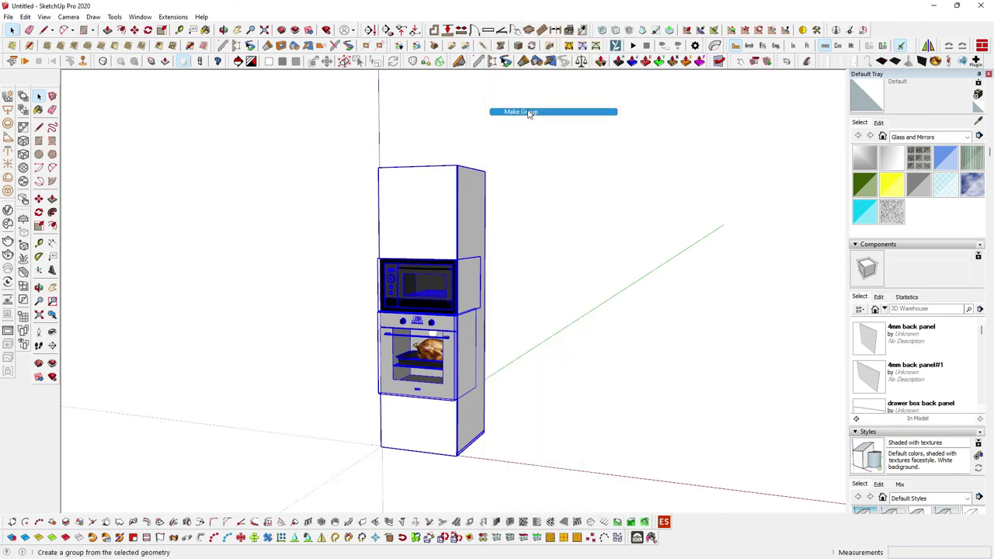
click(549, 249)
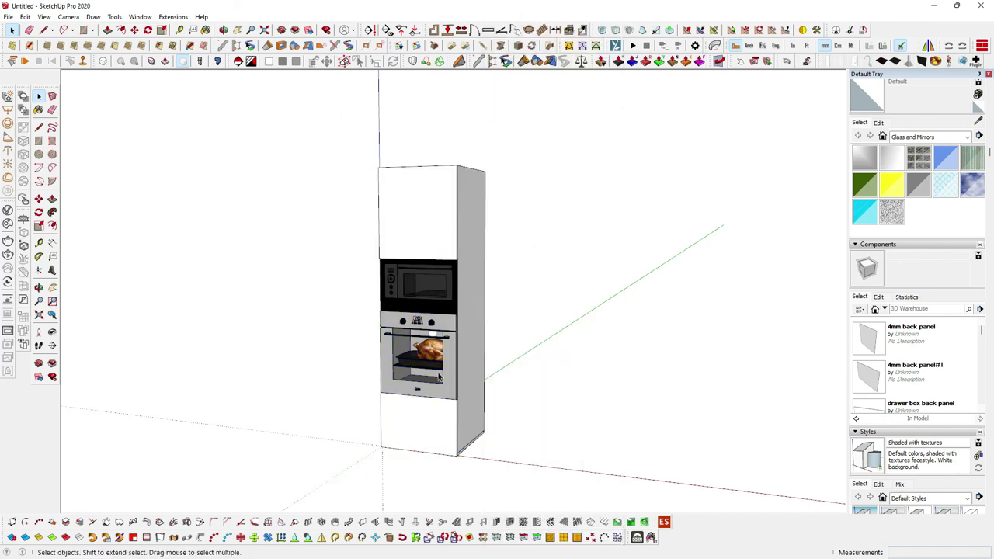
scroll(437, 356, up, 2)
scroll(441, 355, down, 3)
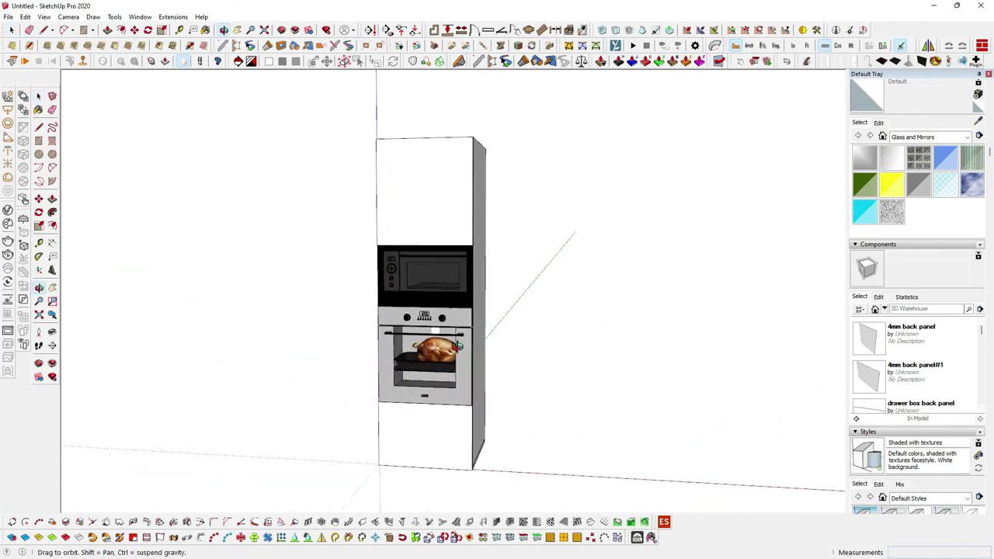